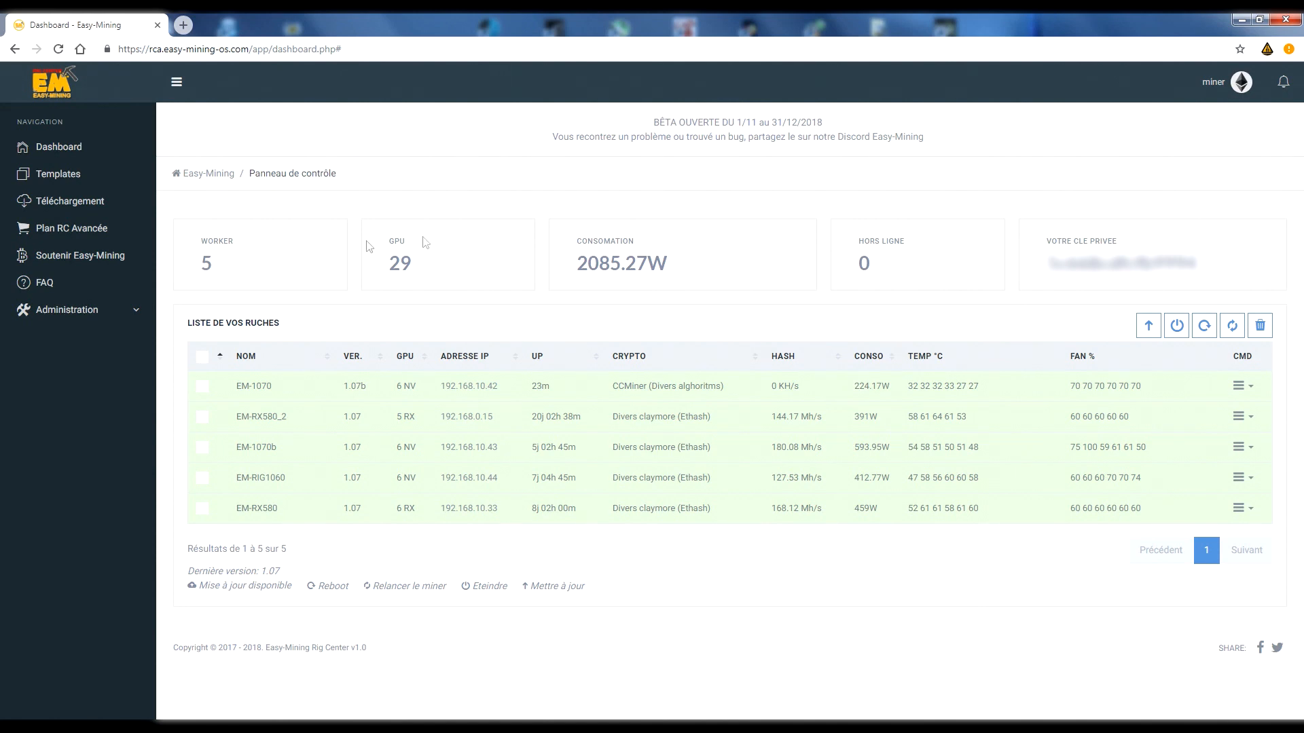
# Review the dashboard summary figures for workers, GPUs, power consumption, offline rigs and the private key field.
pyautogui.moveTo(198, 244); pyautogui.dragTo(257, 248)
pyautogui.click(259, 266)
pyautogui.moveTo(393, 244); pyautogui.dragTo(418, 268)
pyautogui.click(664, 266)
pyautogui.moveTo(647, 272); pyautogui.dragTo(663, 279)
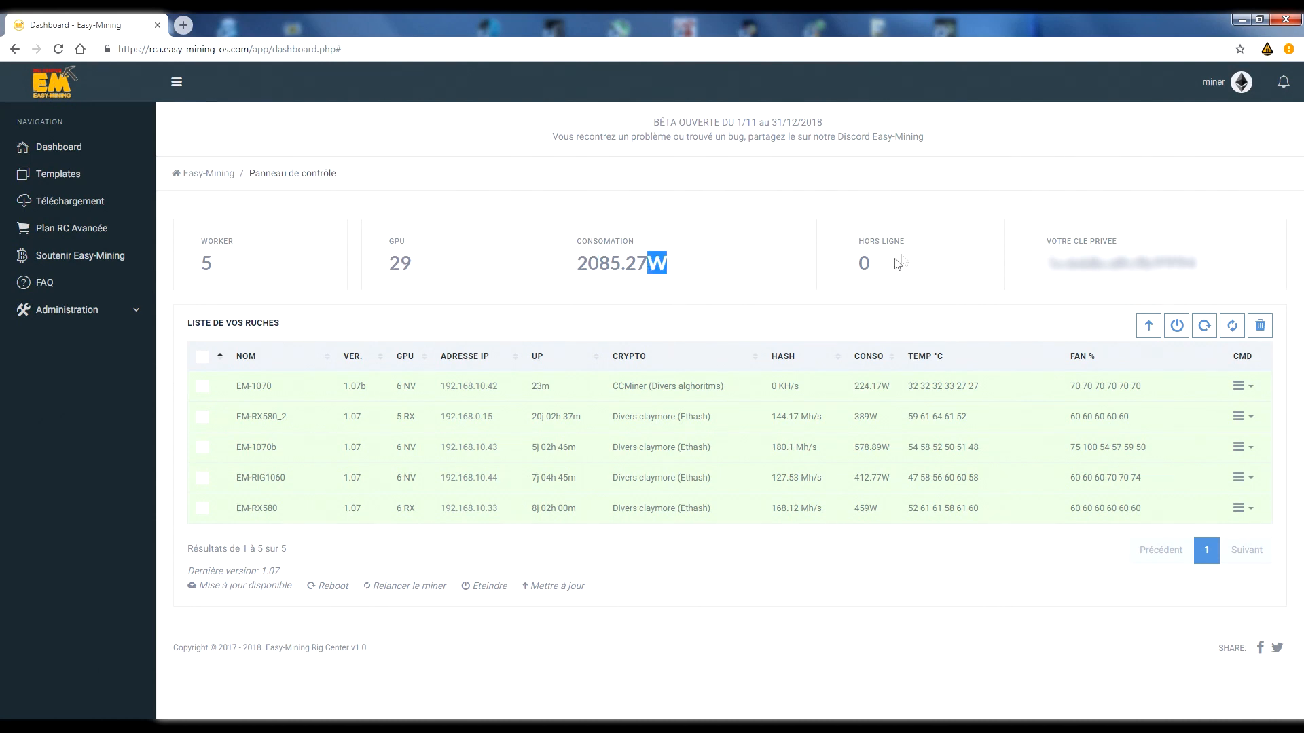
pyautogui.moveTo(1037, 264); pyautogui.dragTo(1202, 265)
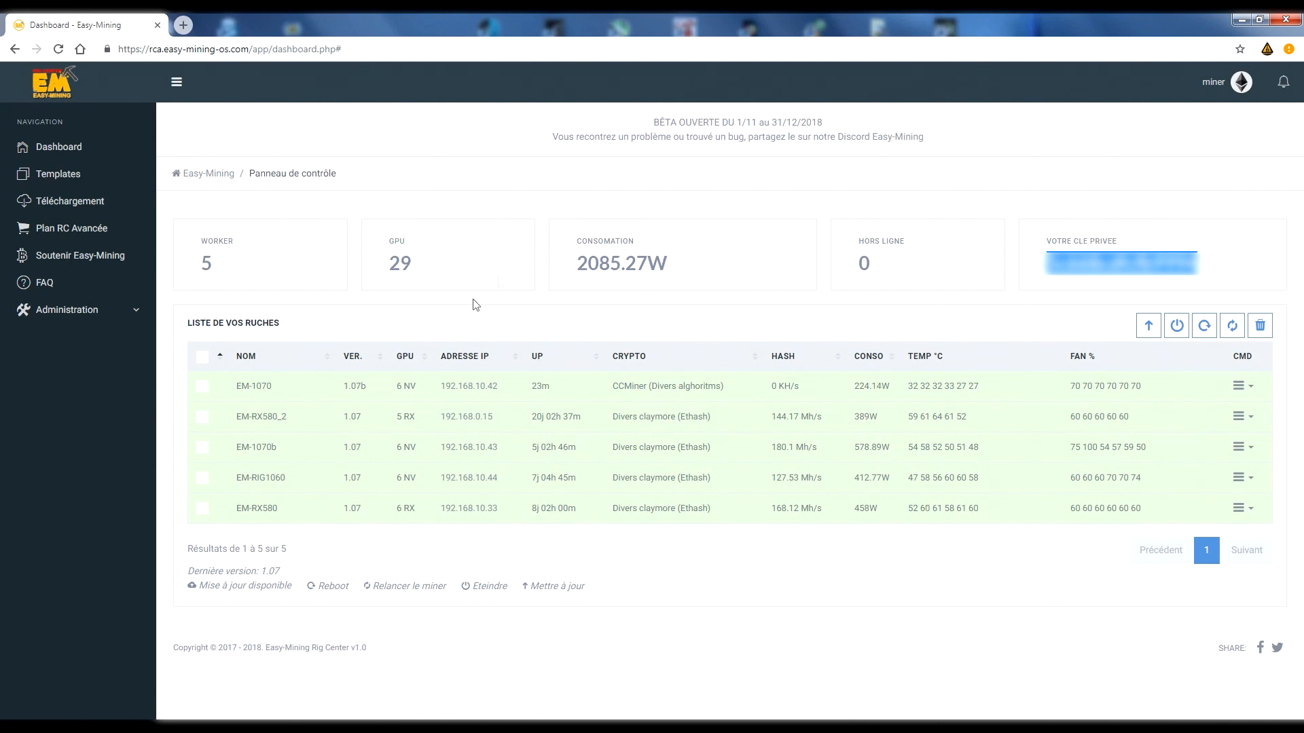
# Sort the rig list by name, IP address and finally ascending GPU count, and select all rigs.
pyautogui.click(248, 362)
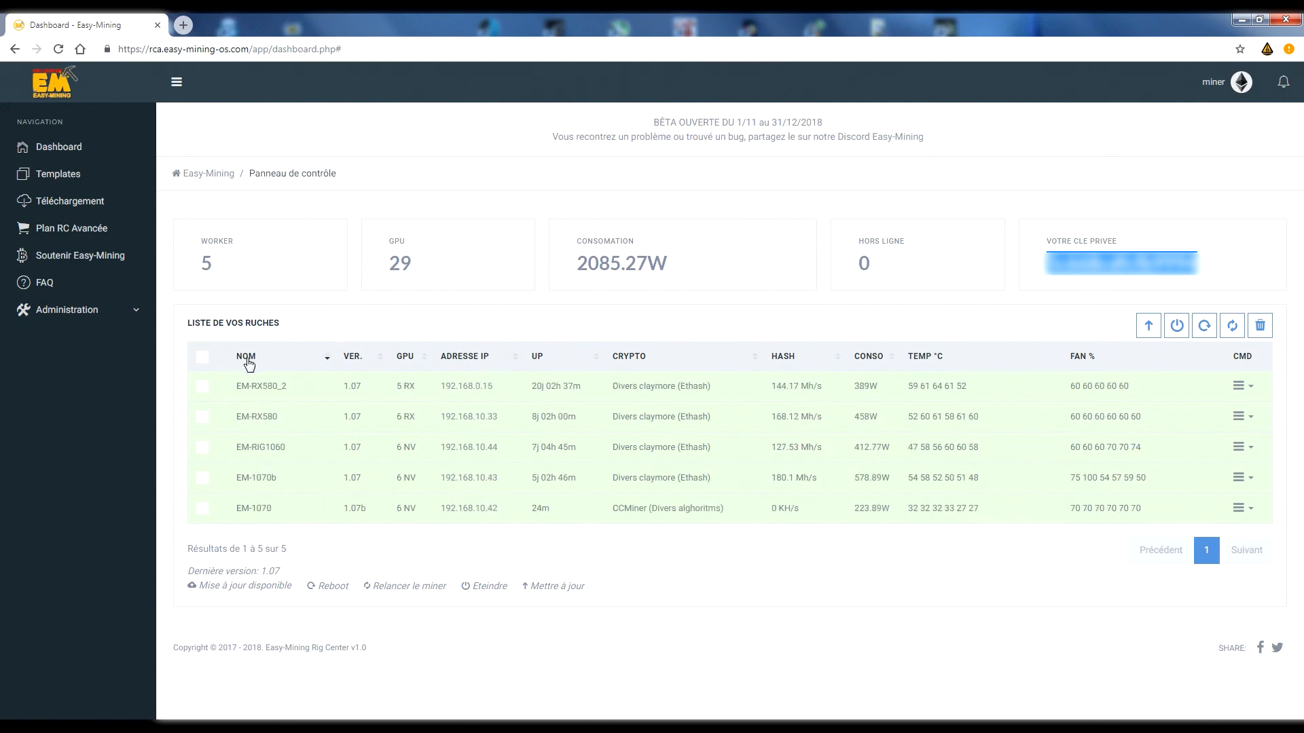
pyautogui.click(455, 365)
pyautogui.click(455, 365)
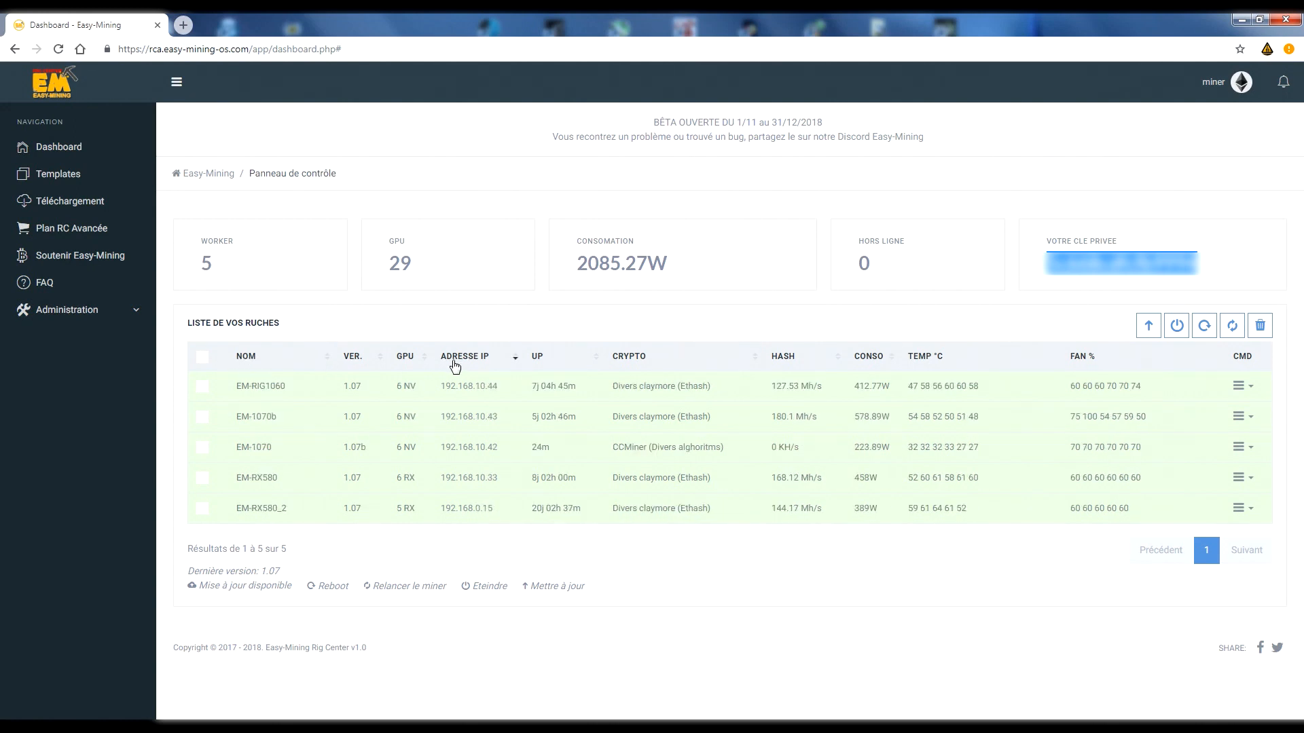
pyautogui.click(408, 361)
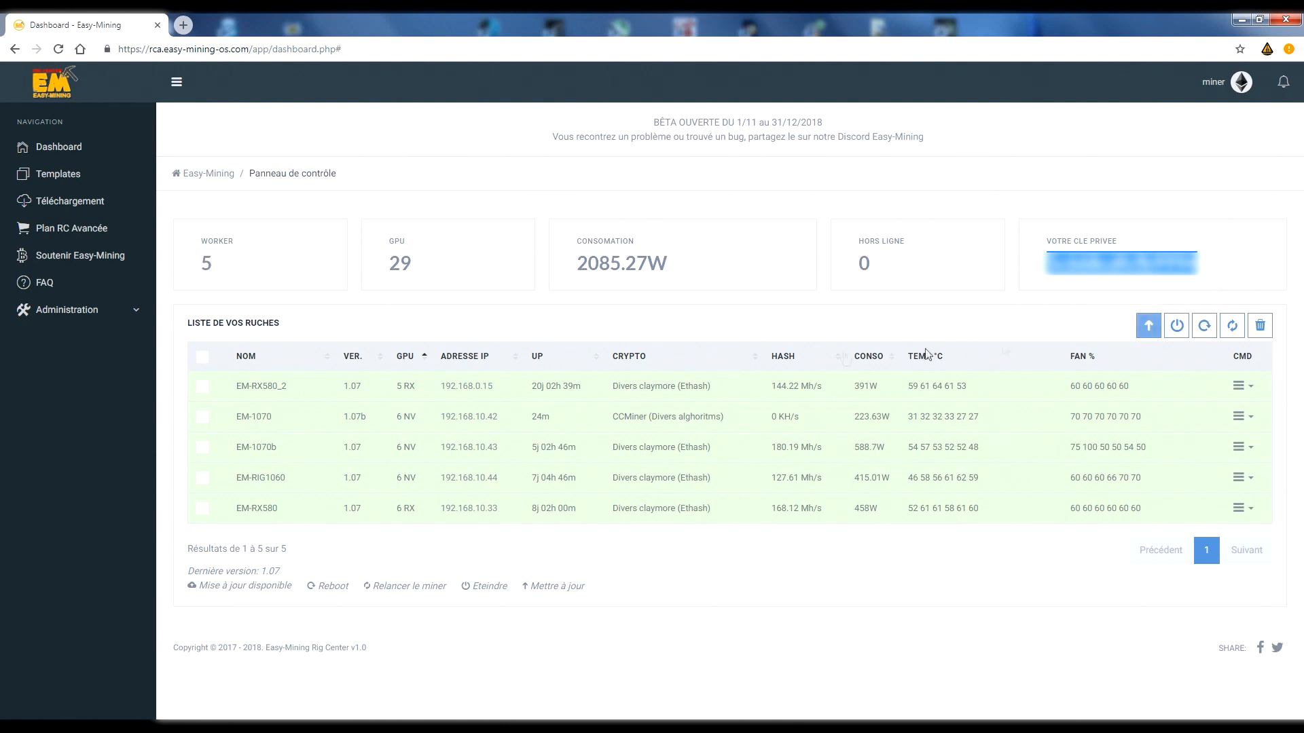
pyautogui.click(203, 357)
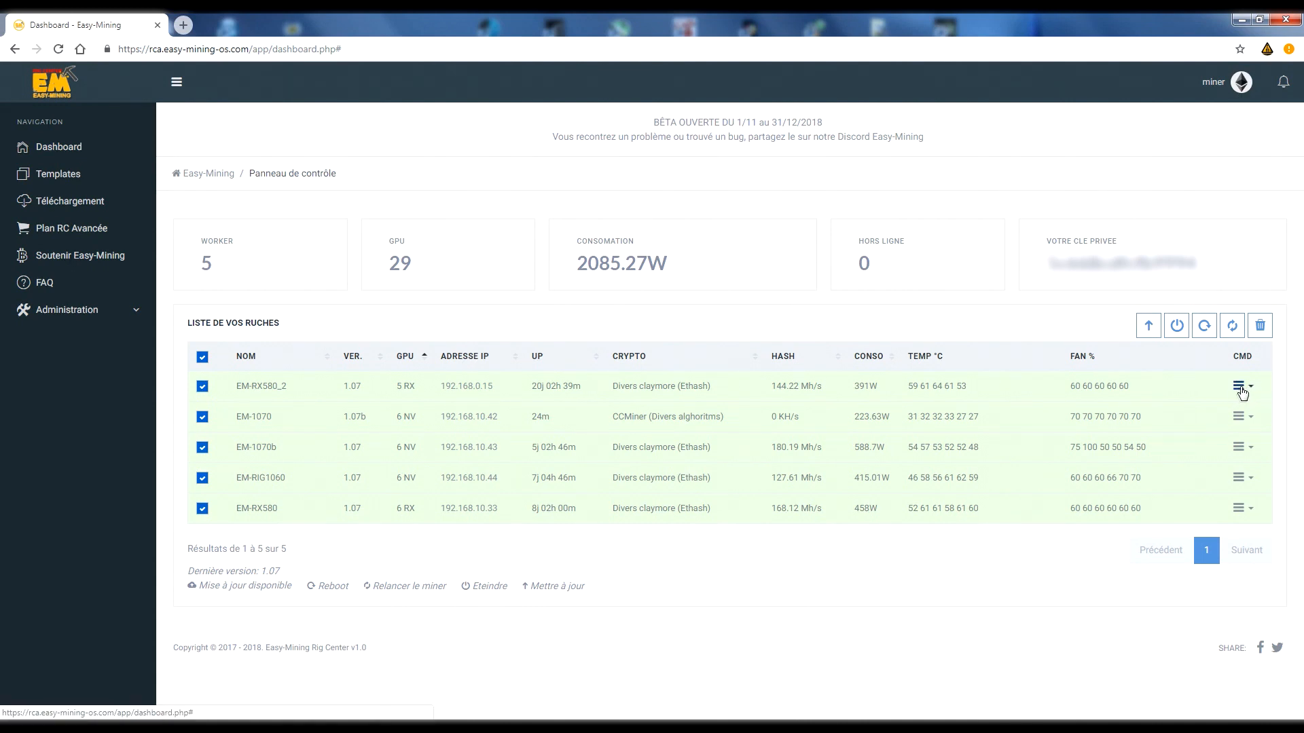
pyautogui.moveTo(182, 586); pyautogui.dragTo(200, 586)
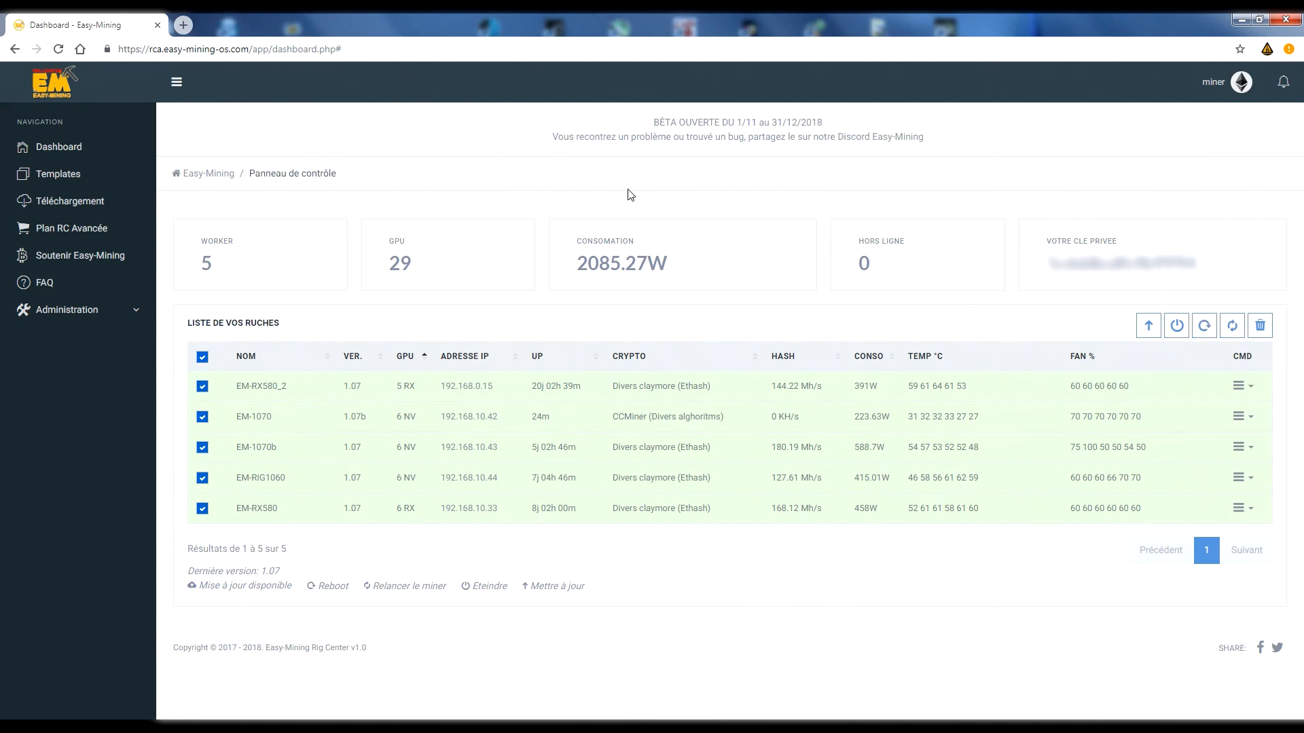
# Open the general account settings and review the Telegram notification section.
pyautogui.click(1212, 90)
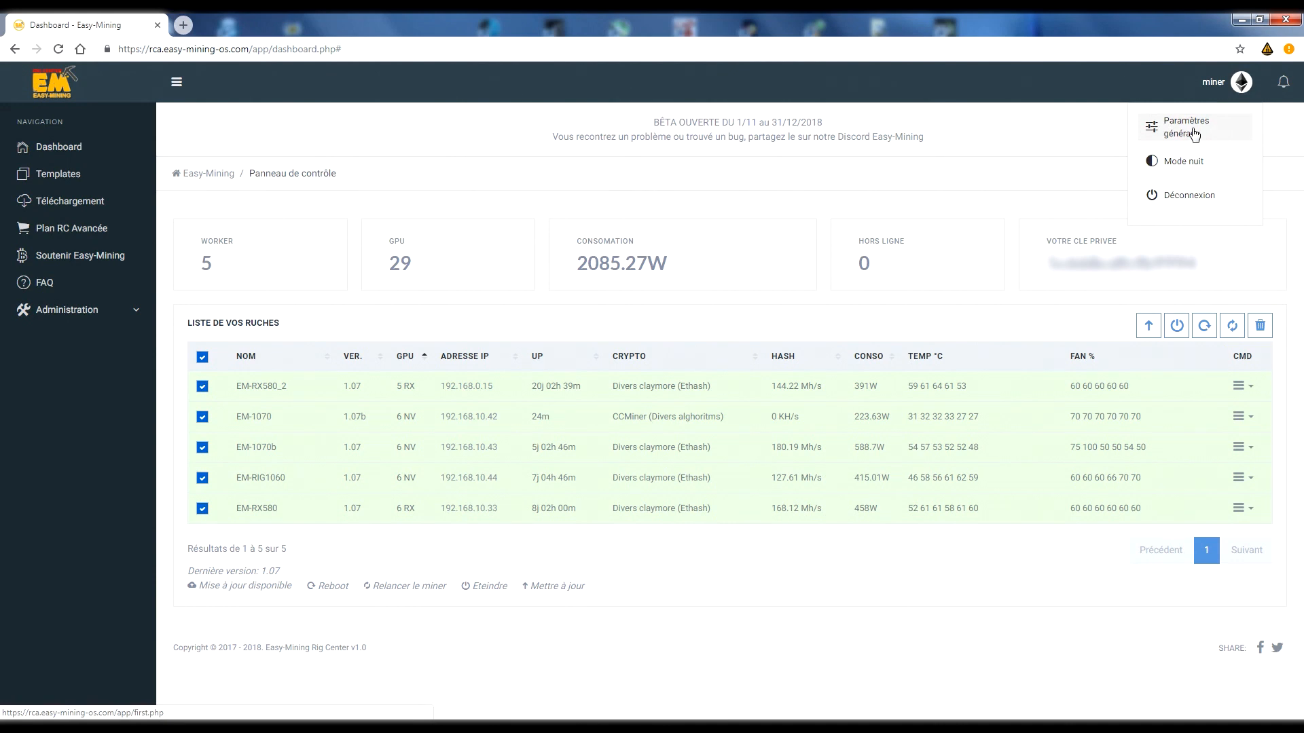
pyautogui.click(1195, 133)
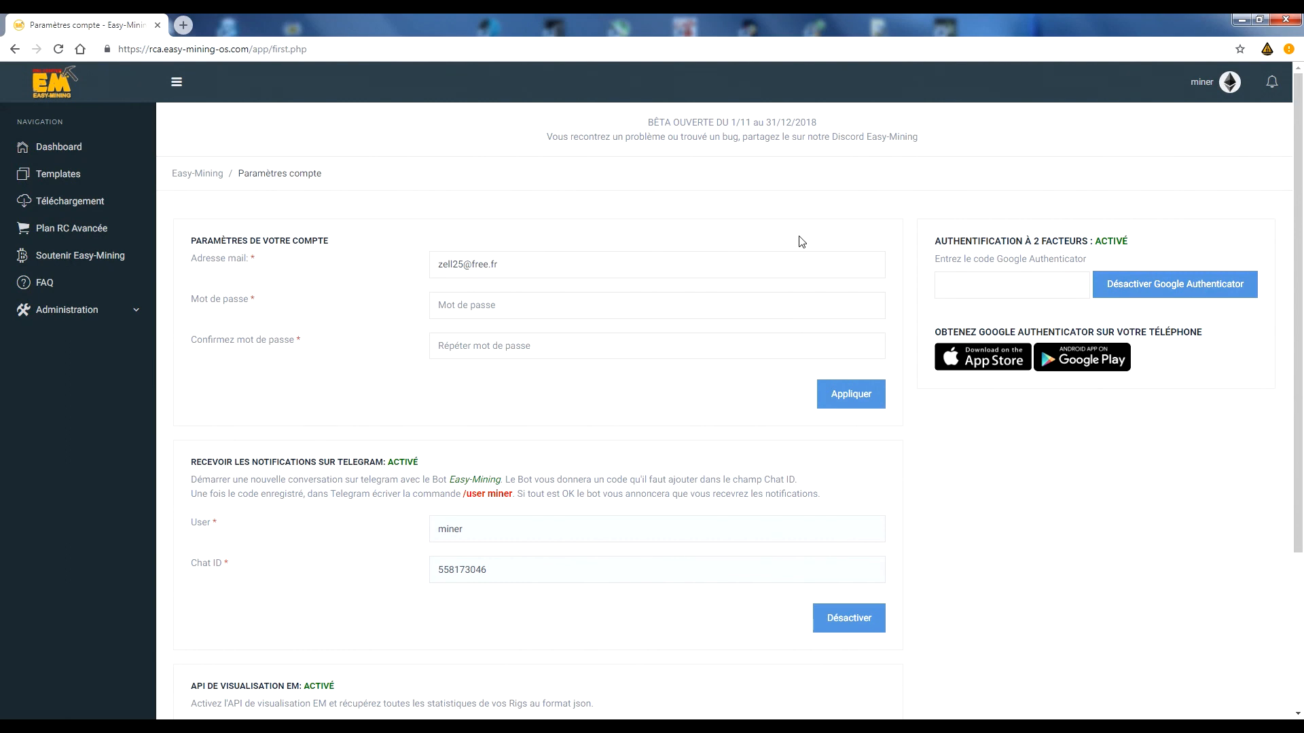
pyautogui.scroll(-2, 801, 241)
pyautogui.scroll(-1, 800, 256)
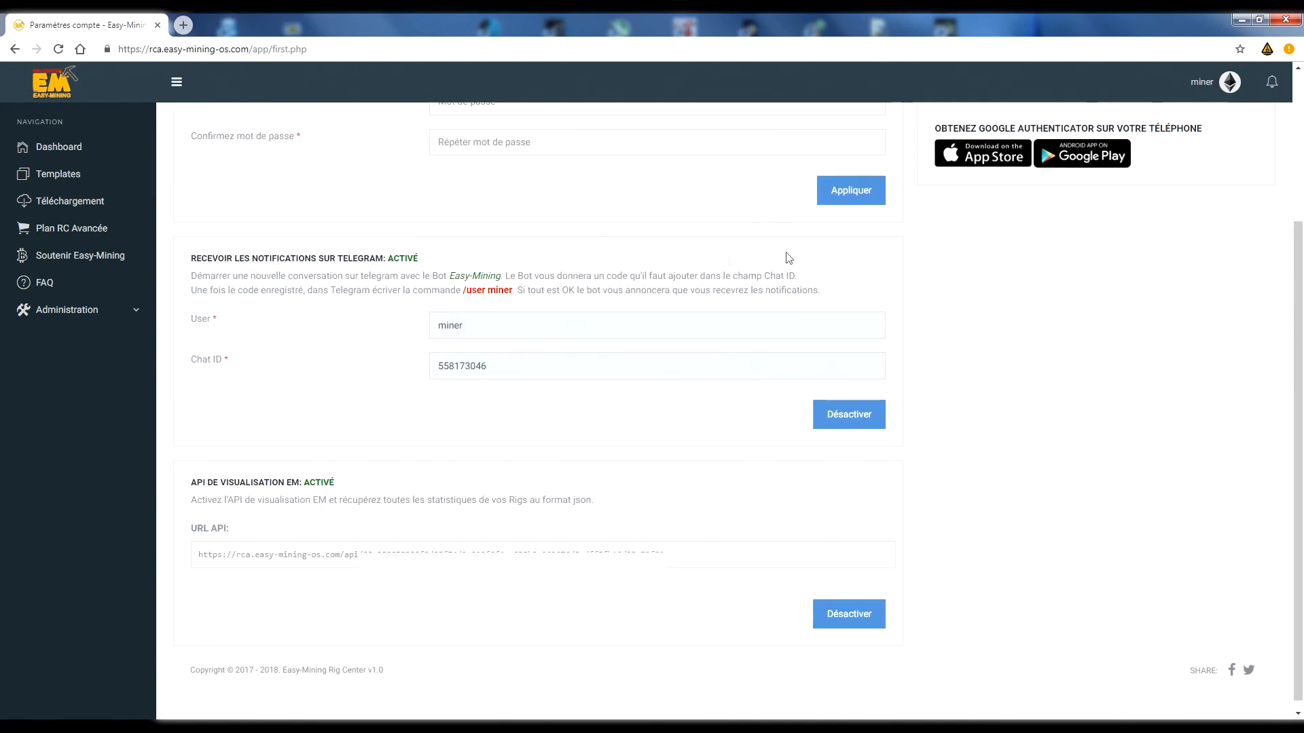
pyautogui.moveTo(192, 257); pyautogui.dragTo(892, 436)
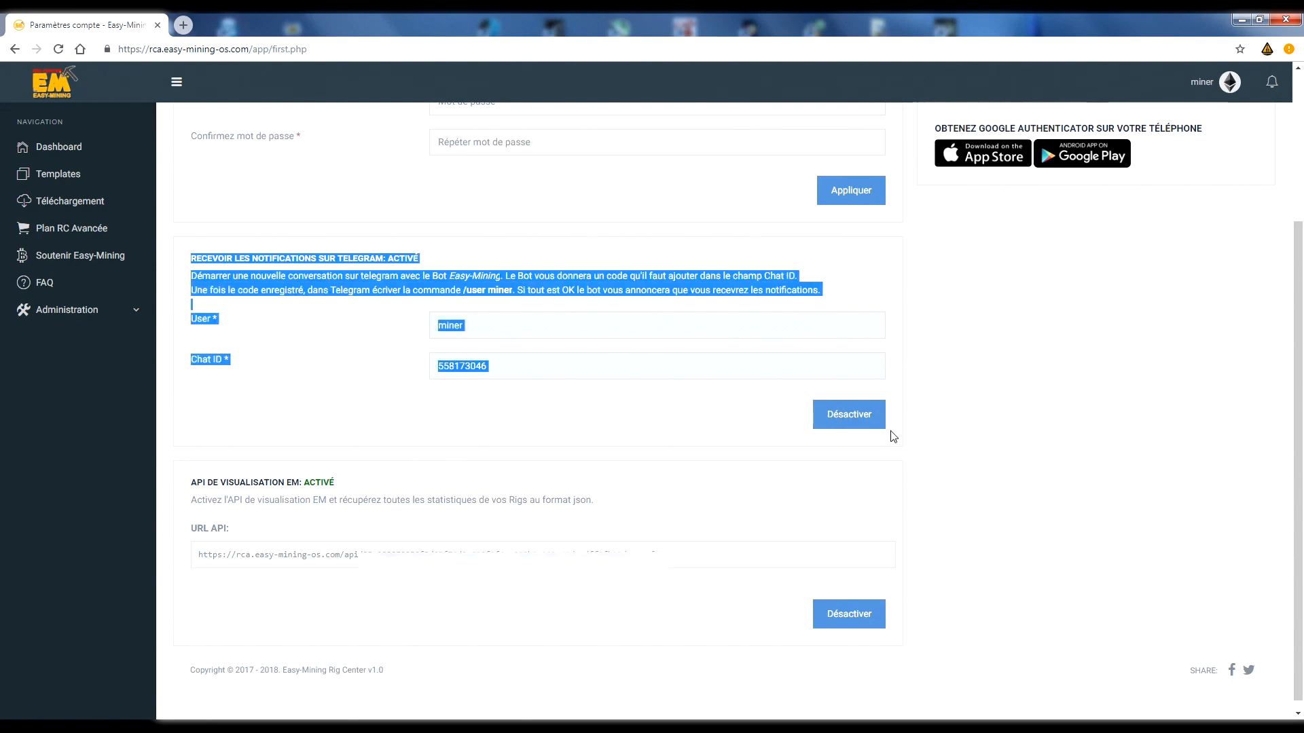
pyautogui.click(892, 436)
pyautogui.moveTo(204, 483); pyautogui.dragTo(195, 252)
pyautogui.click(294, 364)
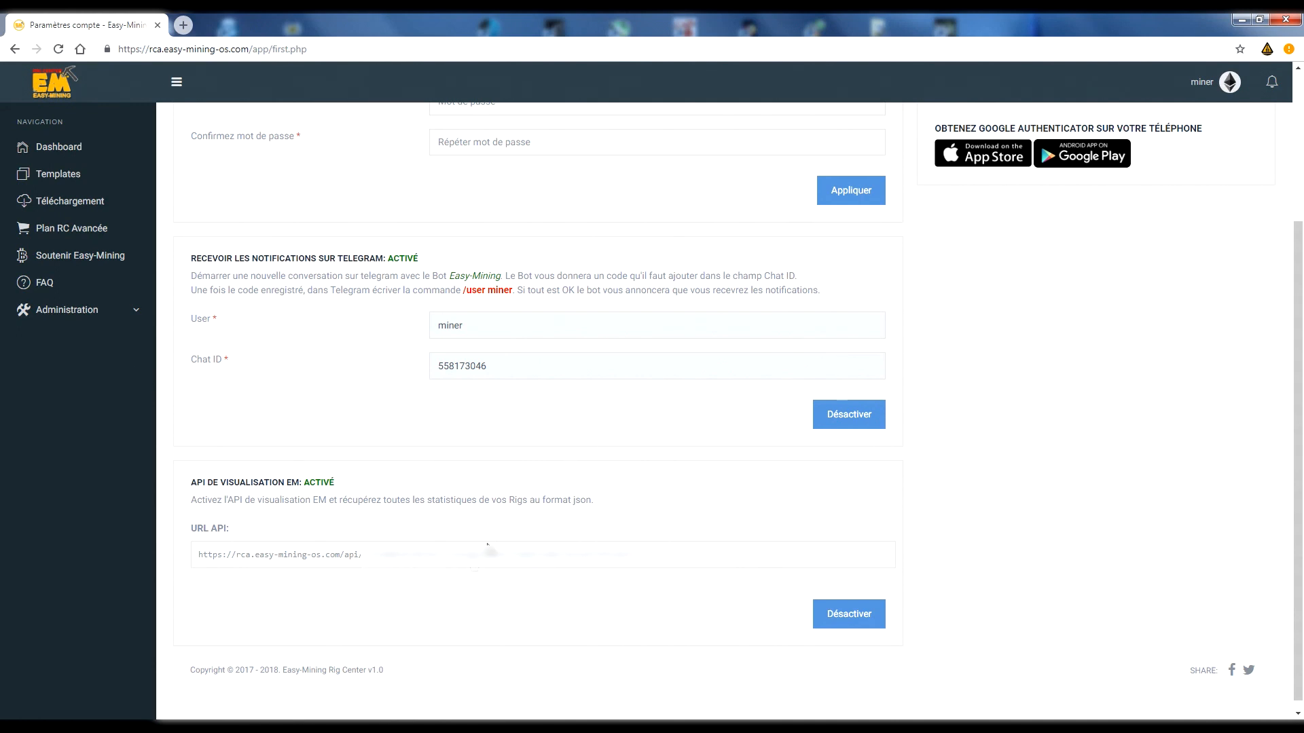
# Open the visualisation API URL in a separate page, inspect the rigs' JSON statistics, and return to the account settings.
pyautogui.moveTo(657, 555); pyautogui.dragTo(201, 552)
pyautogui.click(325, 595)
pyautogui.click(471, 556)
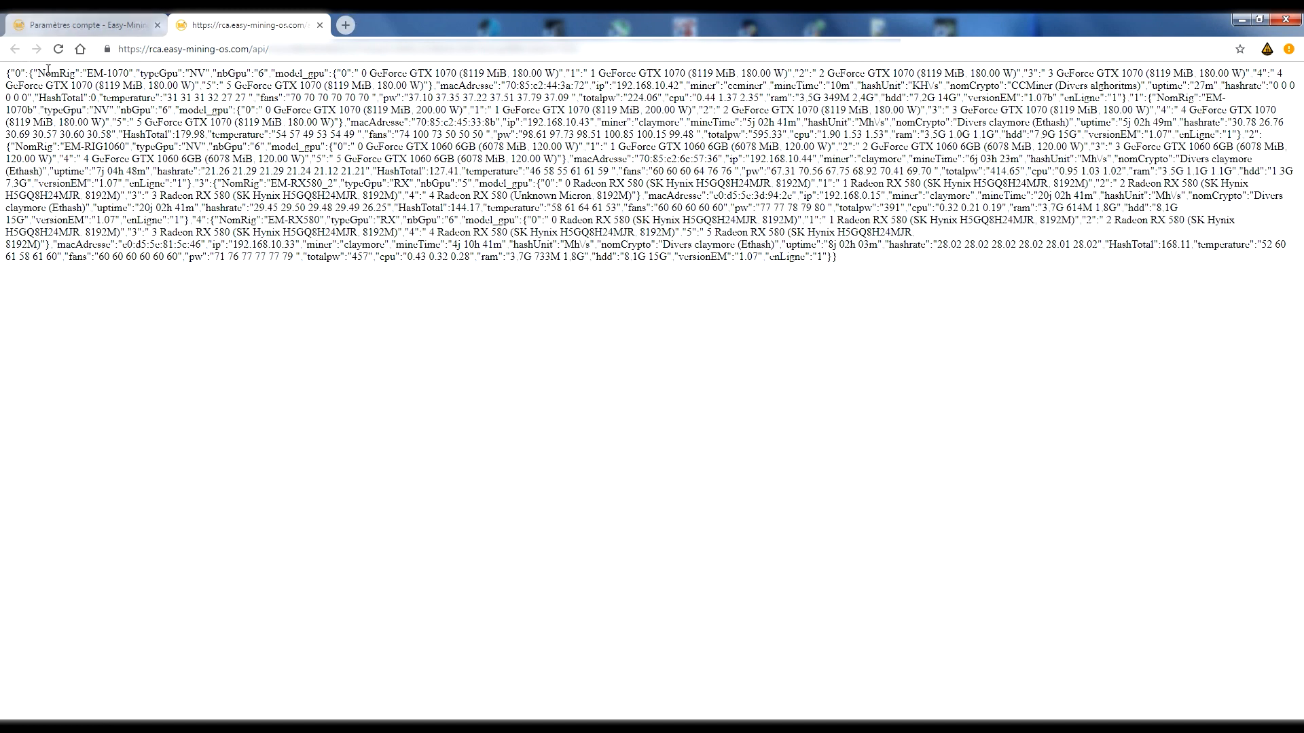
pyautogui.moveTo(38, 72); pyautogui.dragTo(1001, 66)
pyautogui.click(482, 136)
pyautogui.click(82, 25)
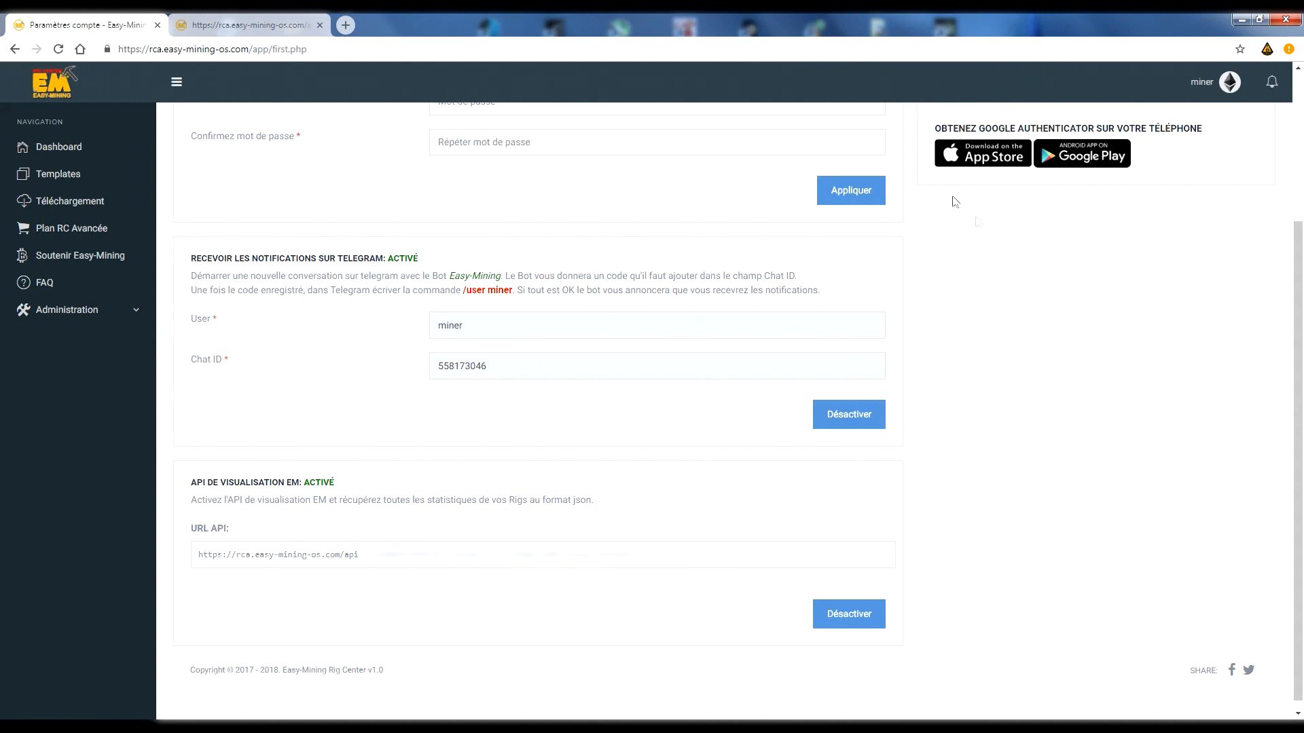
# Return to the dashboard and switch the interface to night mode.
pyautogui.scroll(-1, 1081, 475)
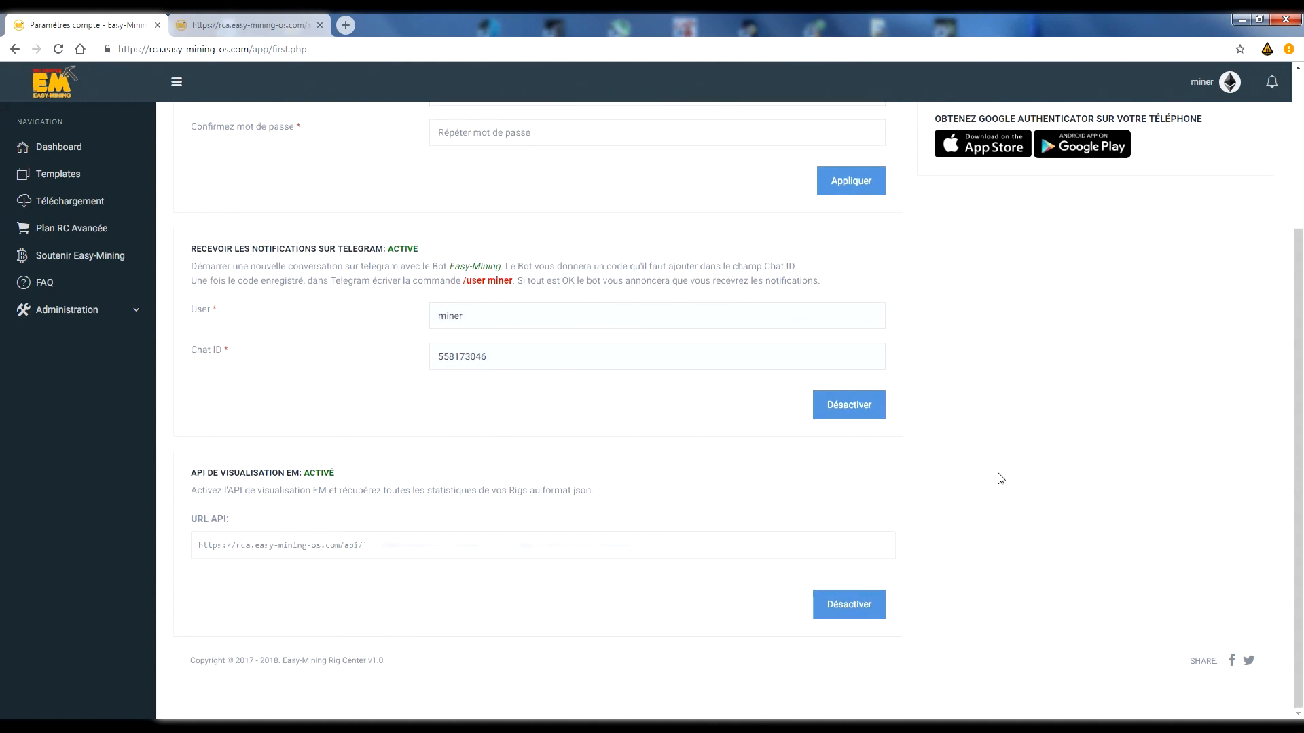
pyautogui.scroll(3, 996, 478)
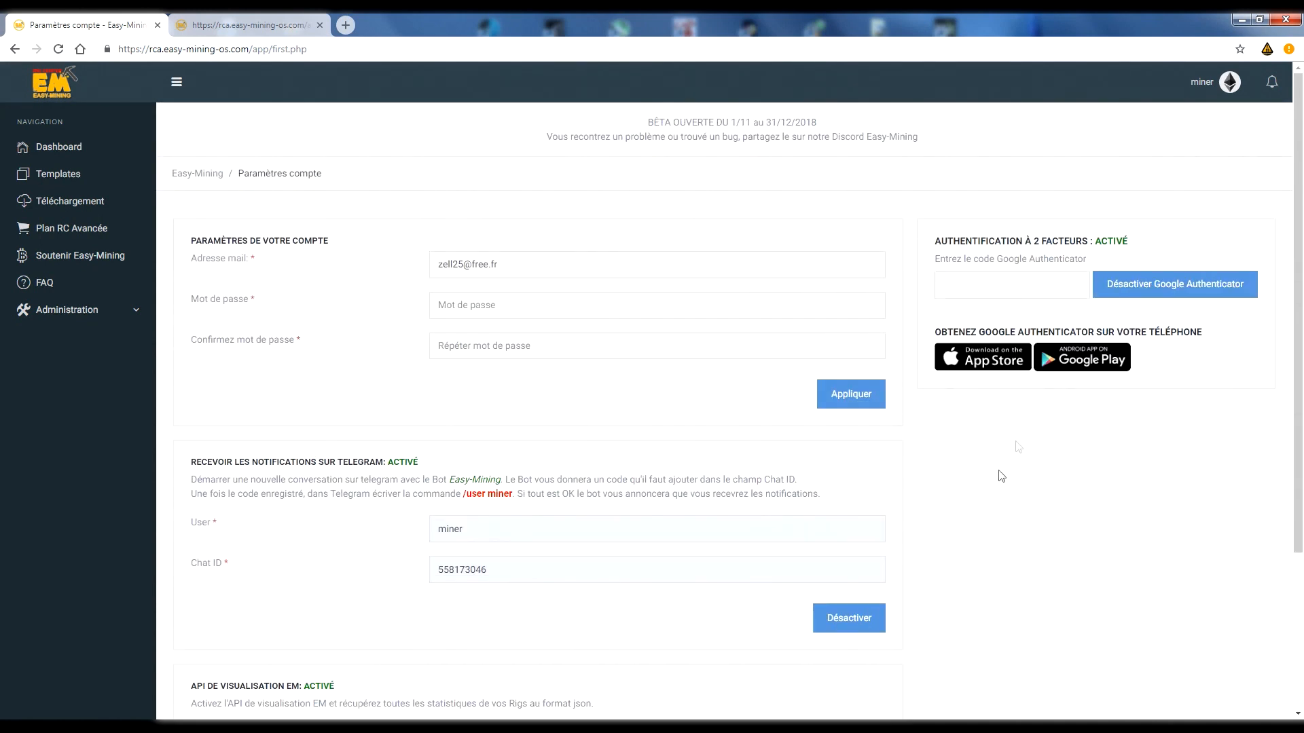
pyautogui.click(53, 148)
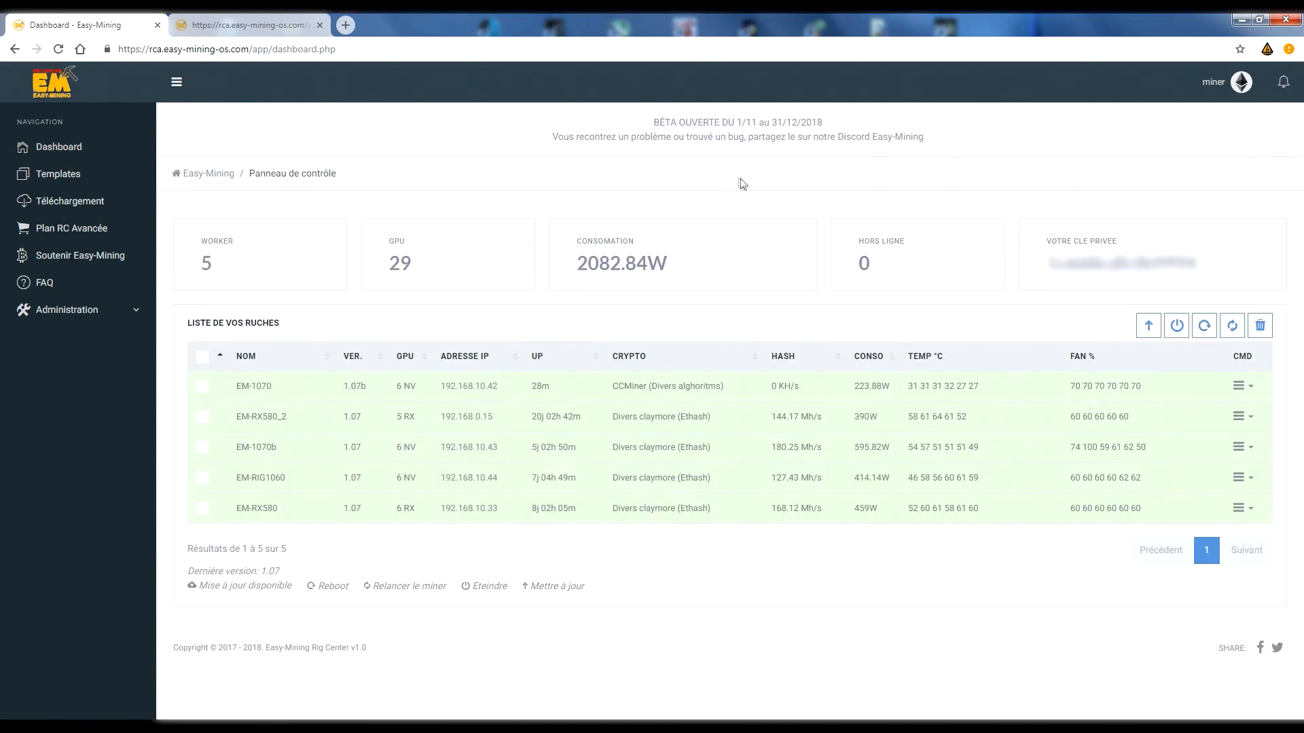
pyautogui.click(1241, 82)
pyautogui.click(1195, 166)
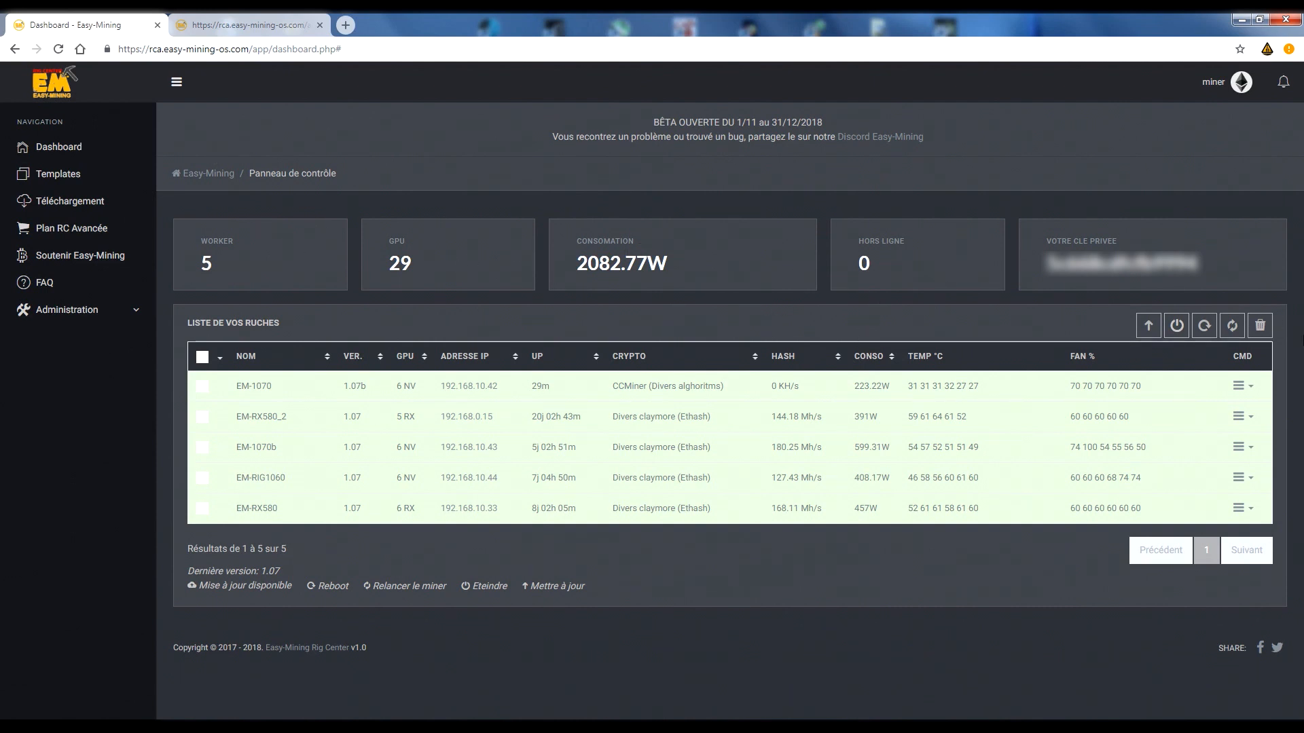
# Start a new Nvidia template named "etc" and load the Claymore (Ethereum) miner parameters for it.
pyautogui.click(53, 175)
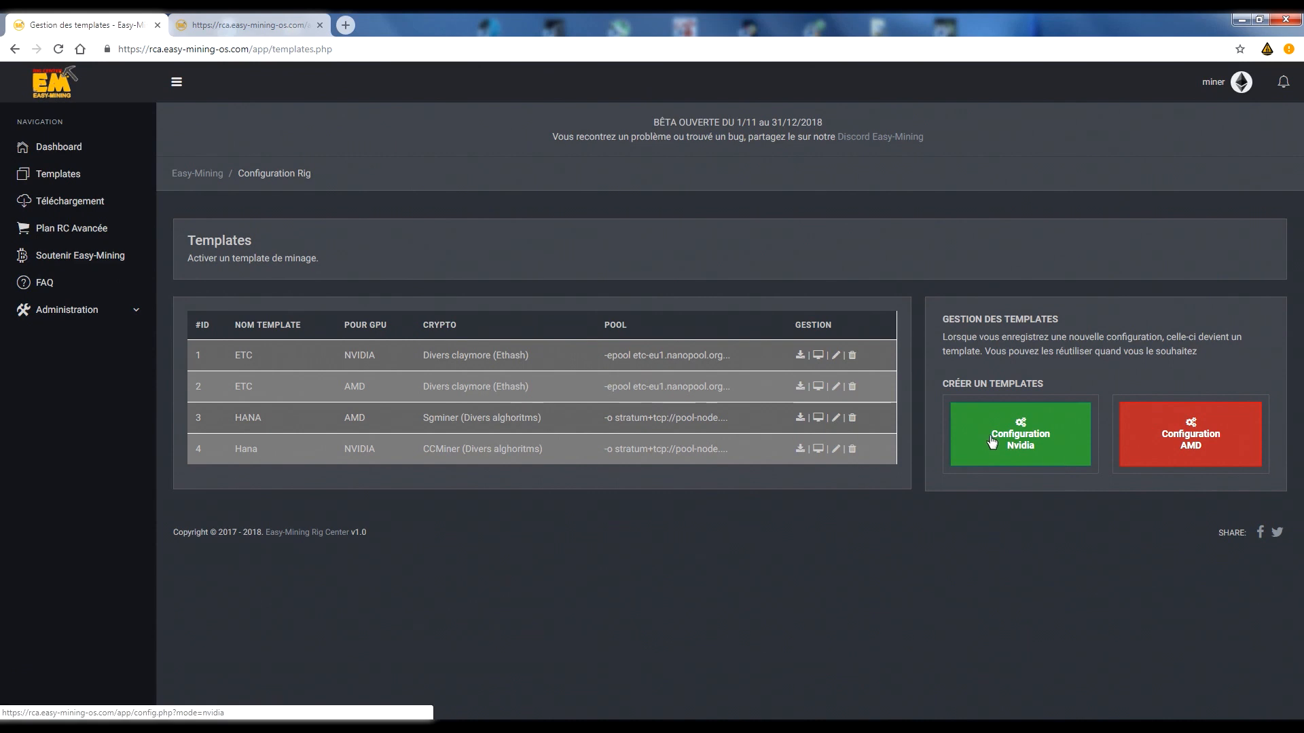
pyautogui.click(1045, 456)
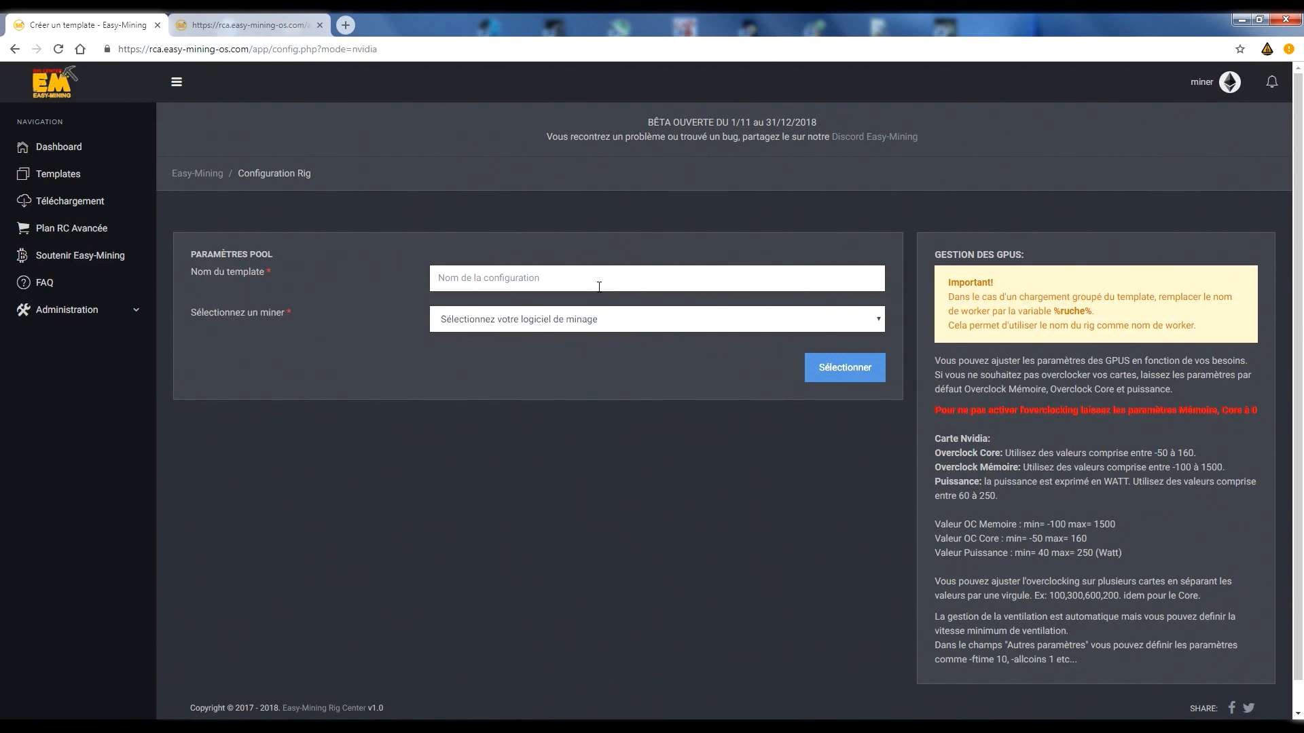
pyautogui.click(599, 286)
pyautogui.write('etc')
pyautogui.click(602, 321)
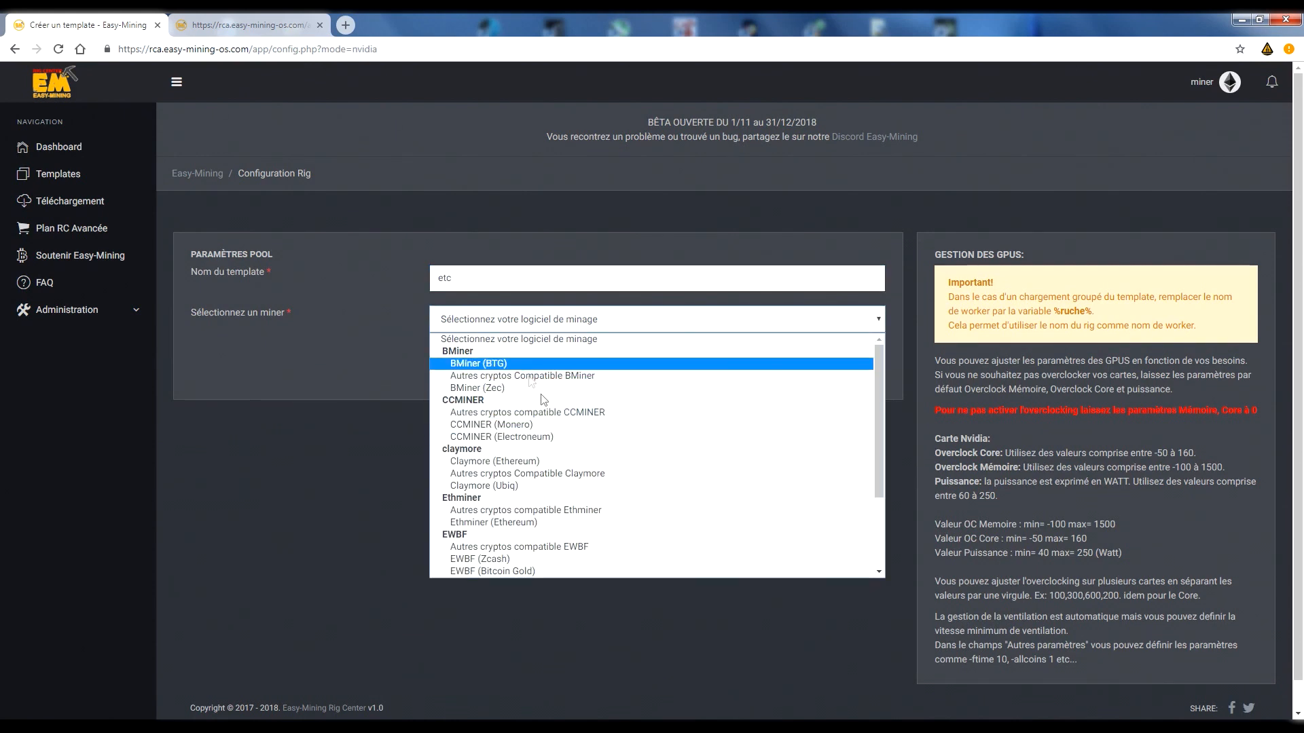
pyautogui.click(500, 464)
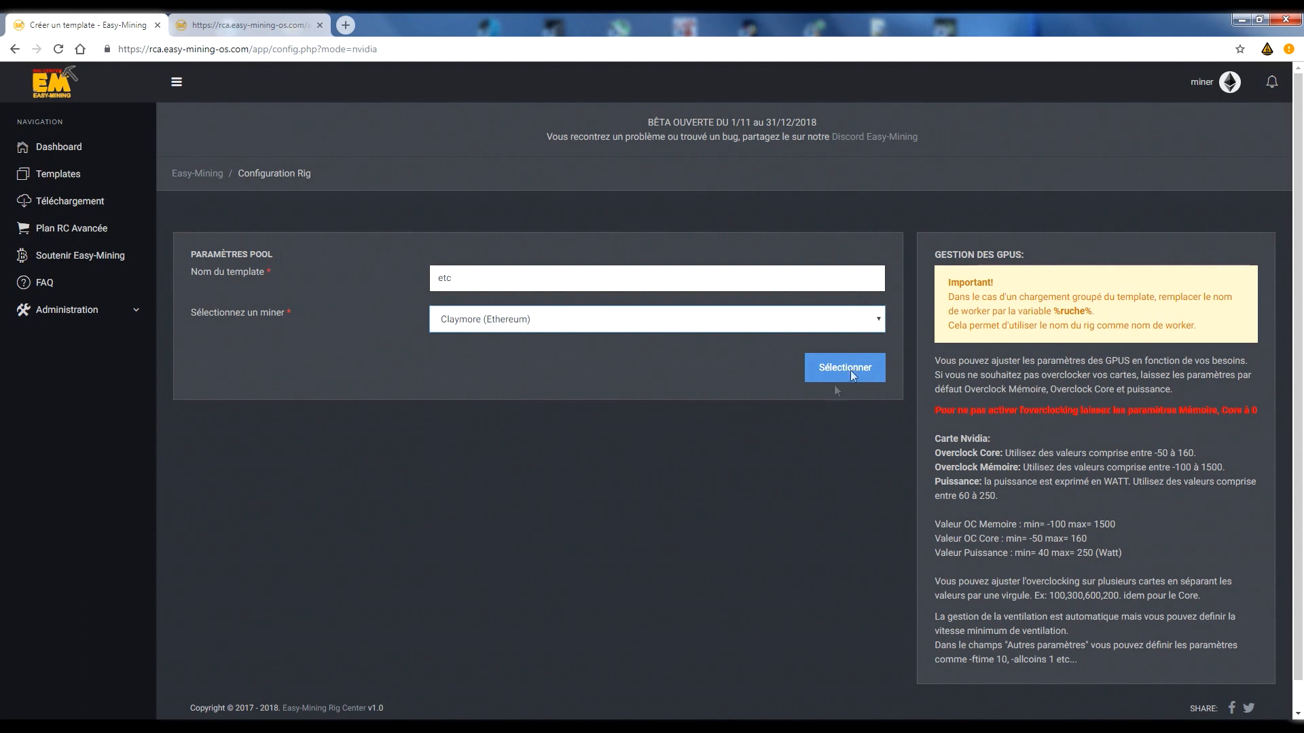
pyautogui.click(849, 369)
# Examine the template's pool parameters and its overclocking profile section, including maximum temperature and memory overclock.
pyautogui.scroll(-1, 1038, 354)
pyautogui.scroll(-2, 1037, 356)
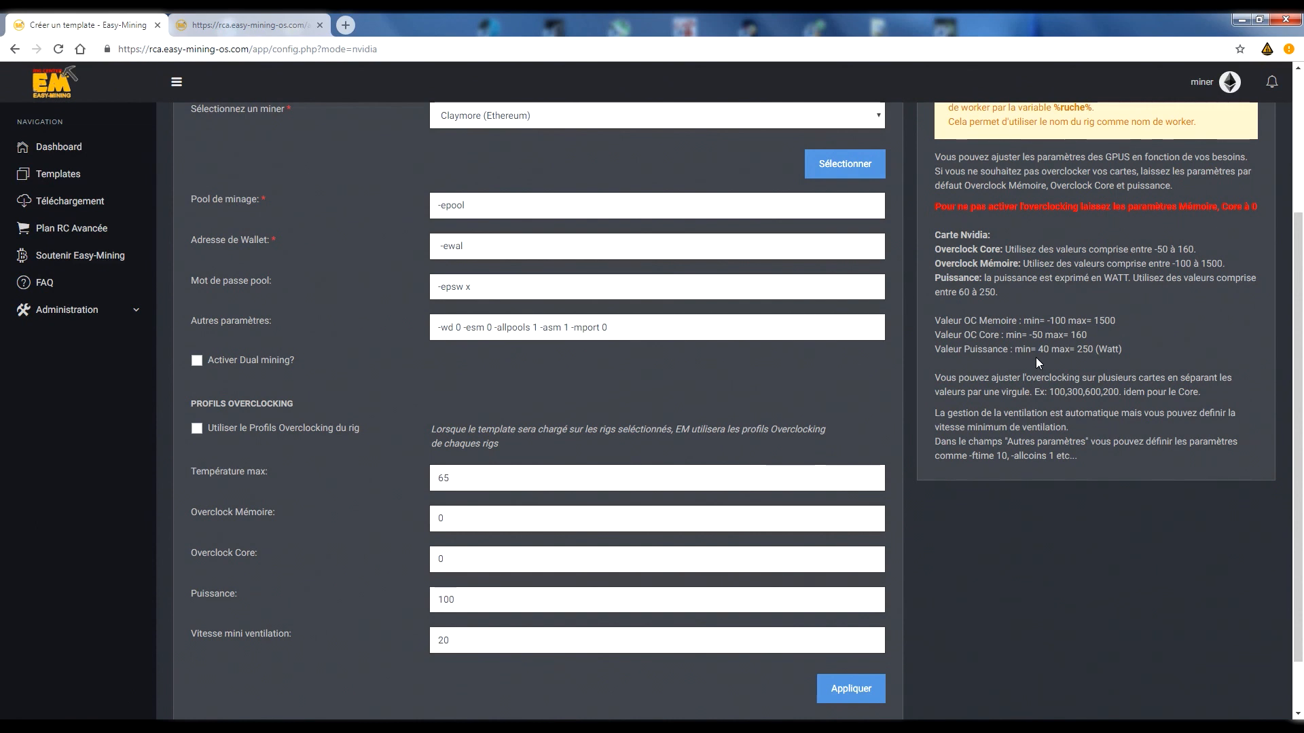
pyautogui.moveTo(190, 405); pyautogui.dragTo(300, 407)
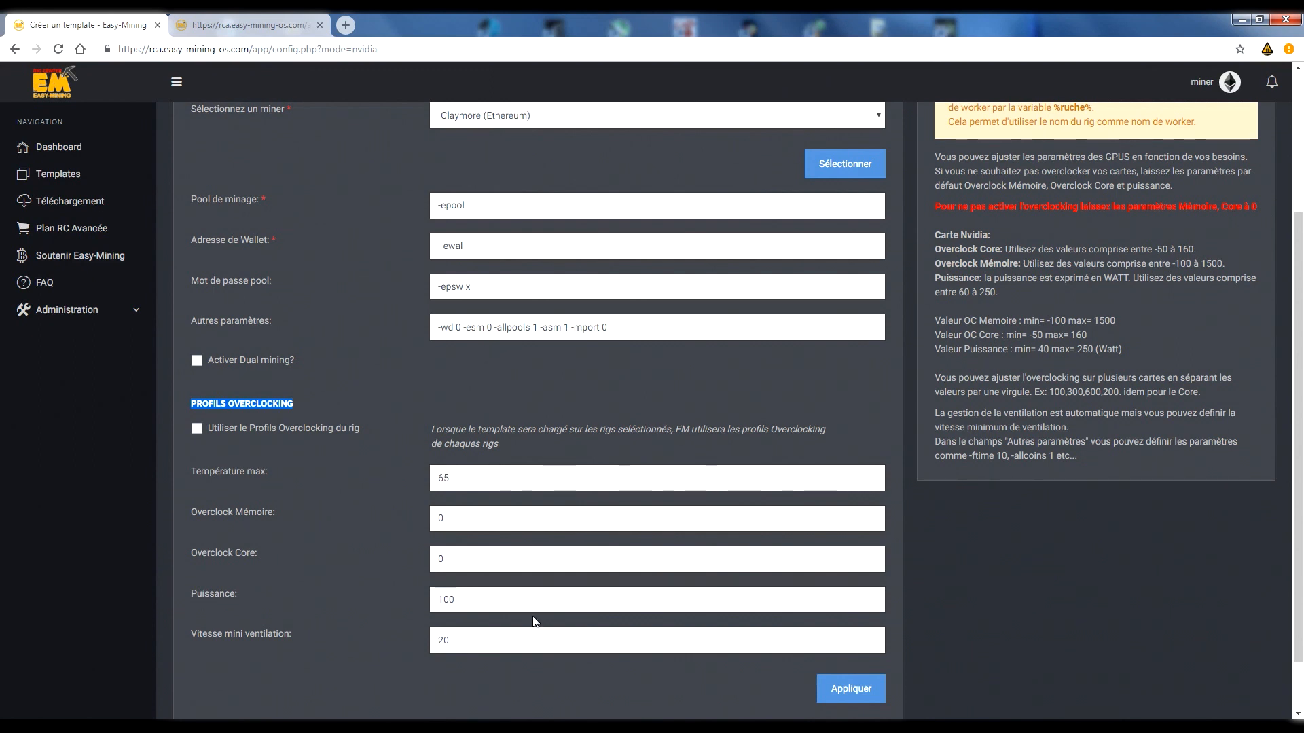
pyautogui.doubleClick(522, 470)
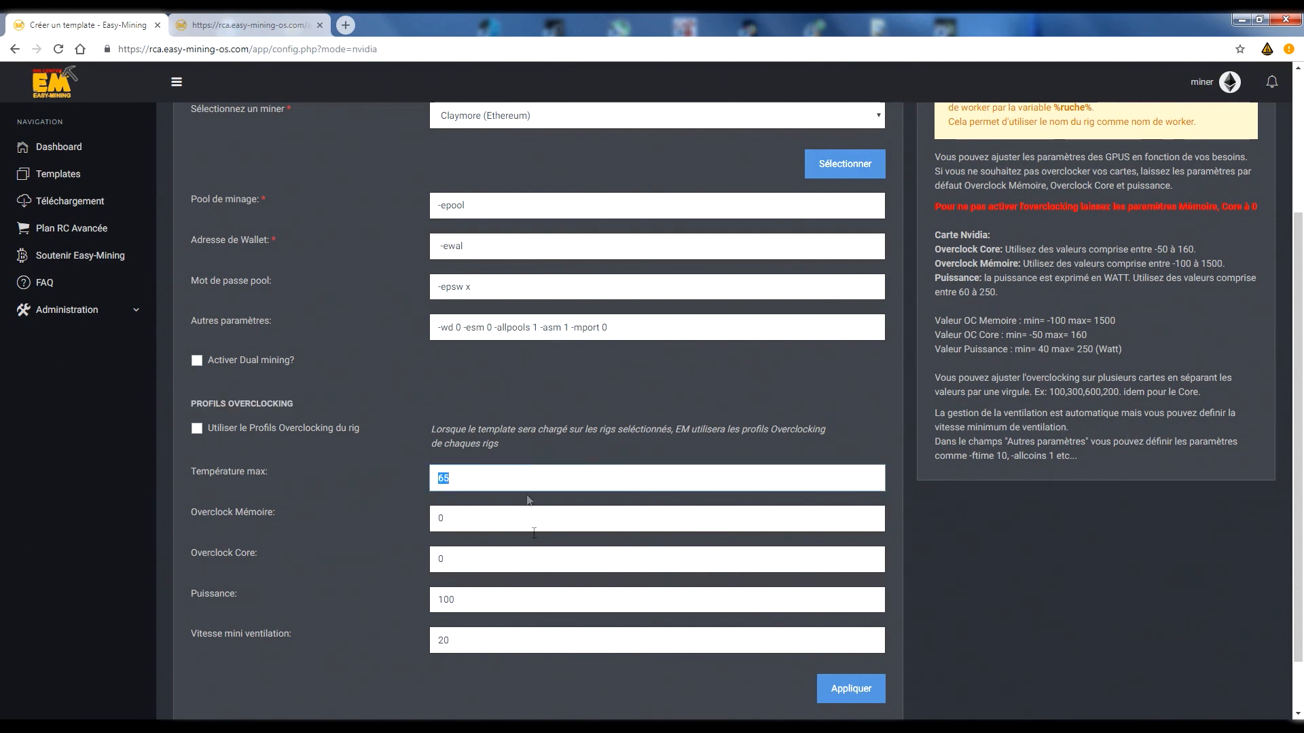
pyautogui.click(502, 516)
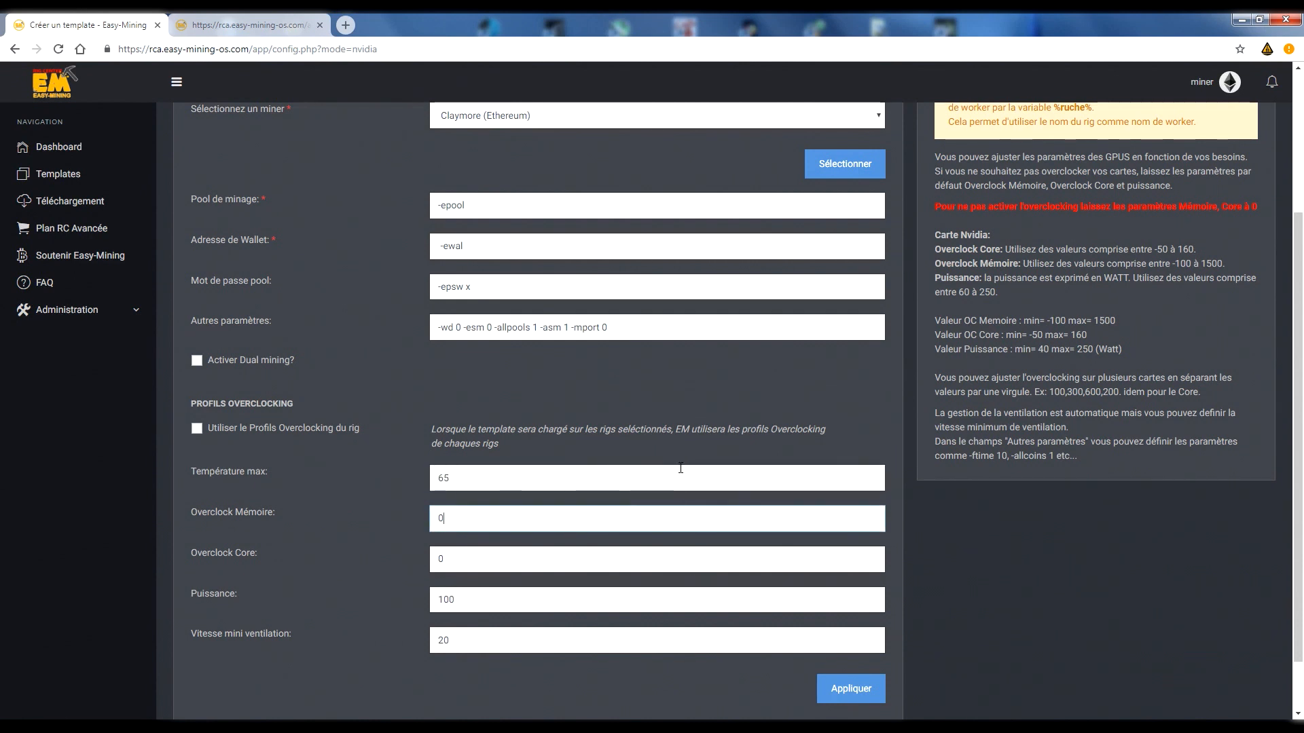
# Compare the template's manual temperature, overclock, power and fan fields with the rig overclocking profile option, leaving that option enabled.
pyautogui.click(197, 429)
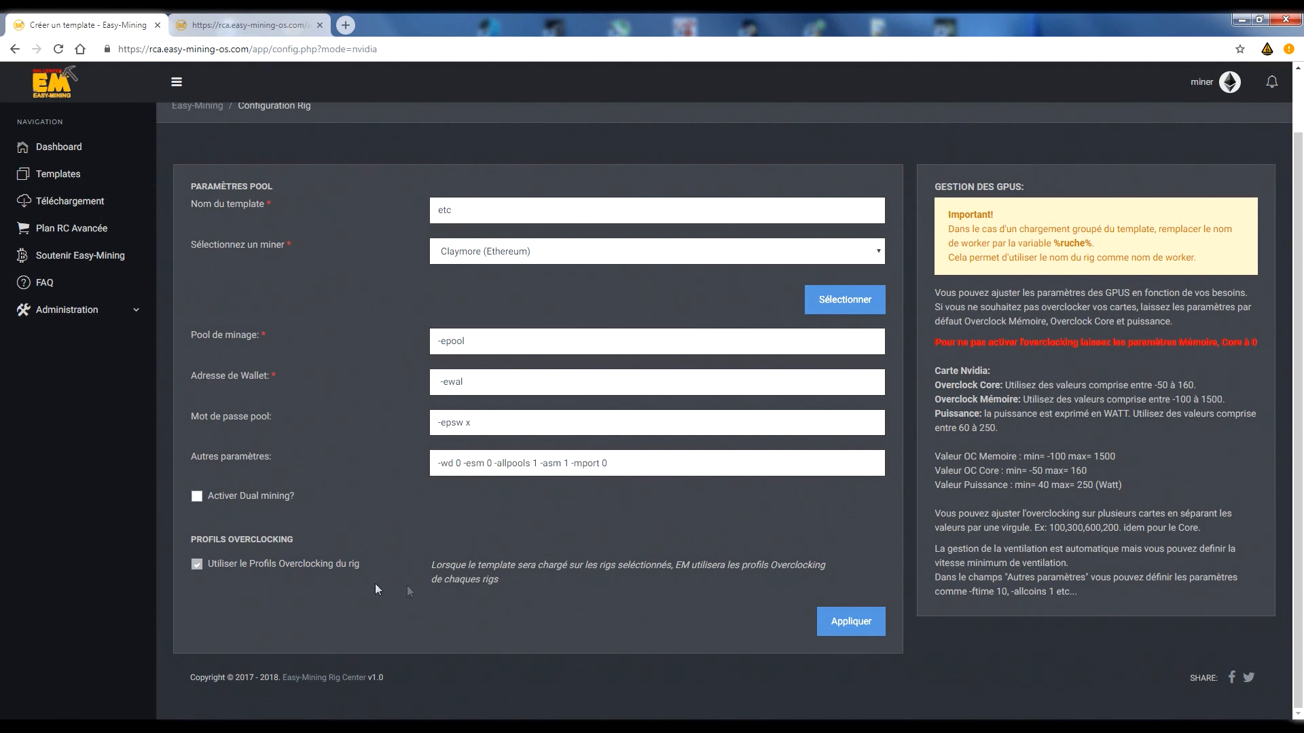
pyautogui.click(197, 563)
pyautogui.scroll(-3, 197, 563)
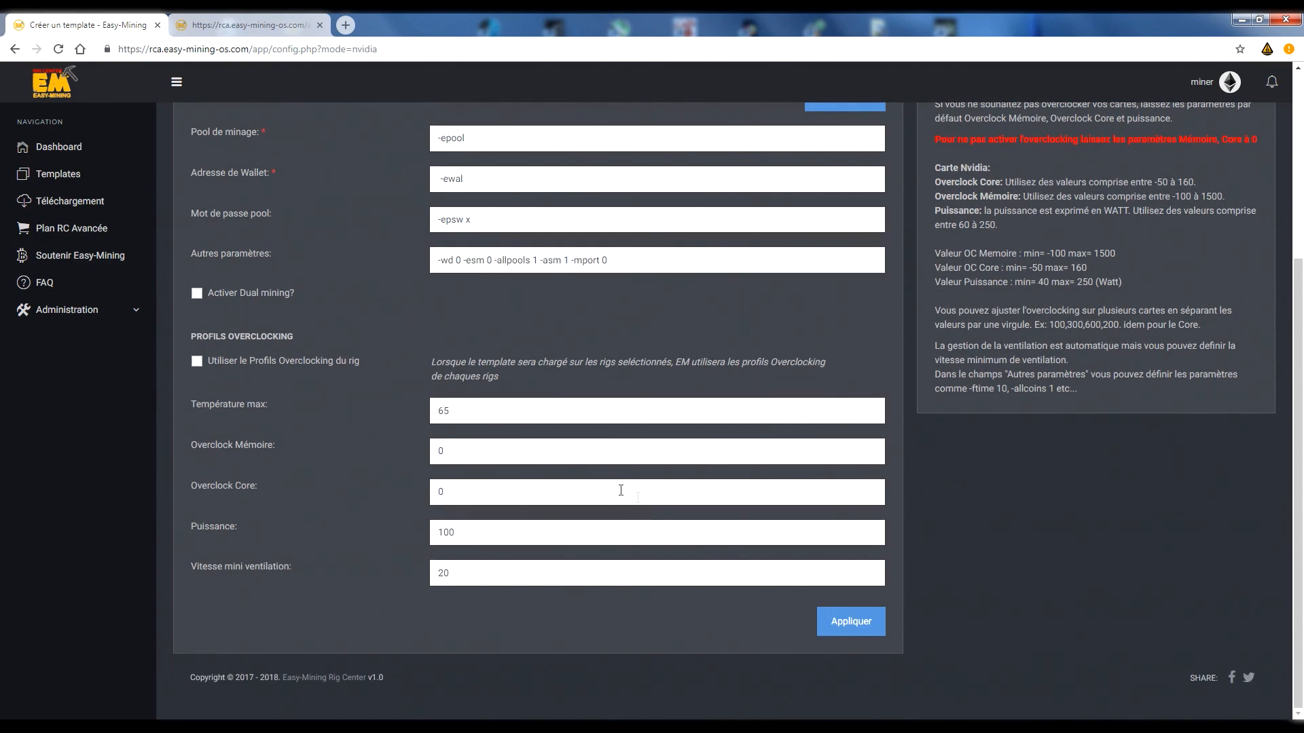
pyautogui.doubleClick(461, 534)
pyautogui.click(485, 562)
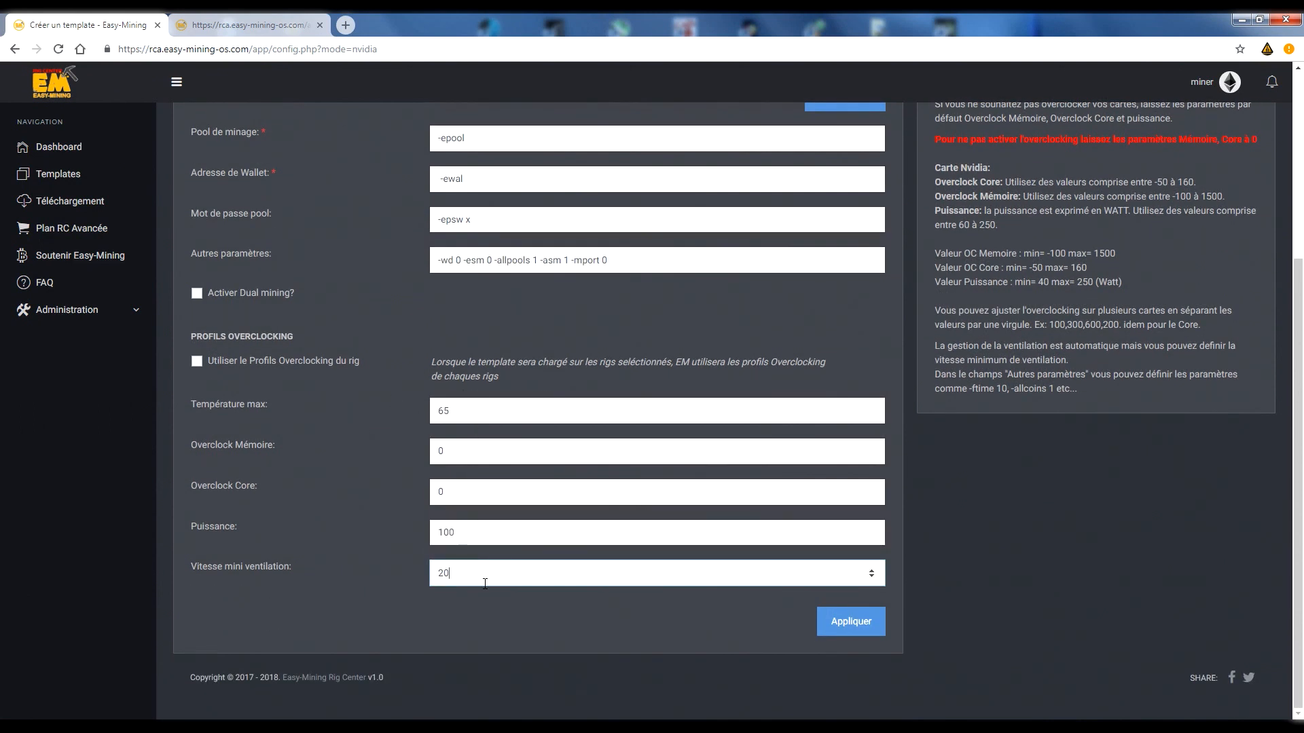
pyautogui.click(530, 414)
pyautogui.click(521, 449)
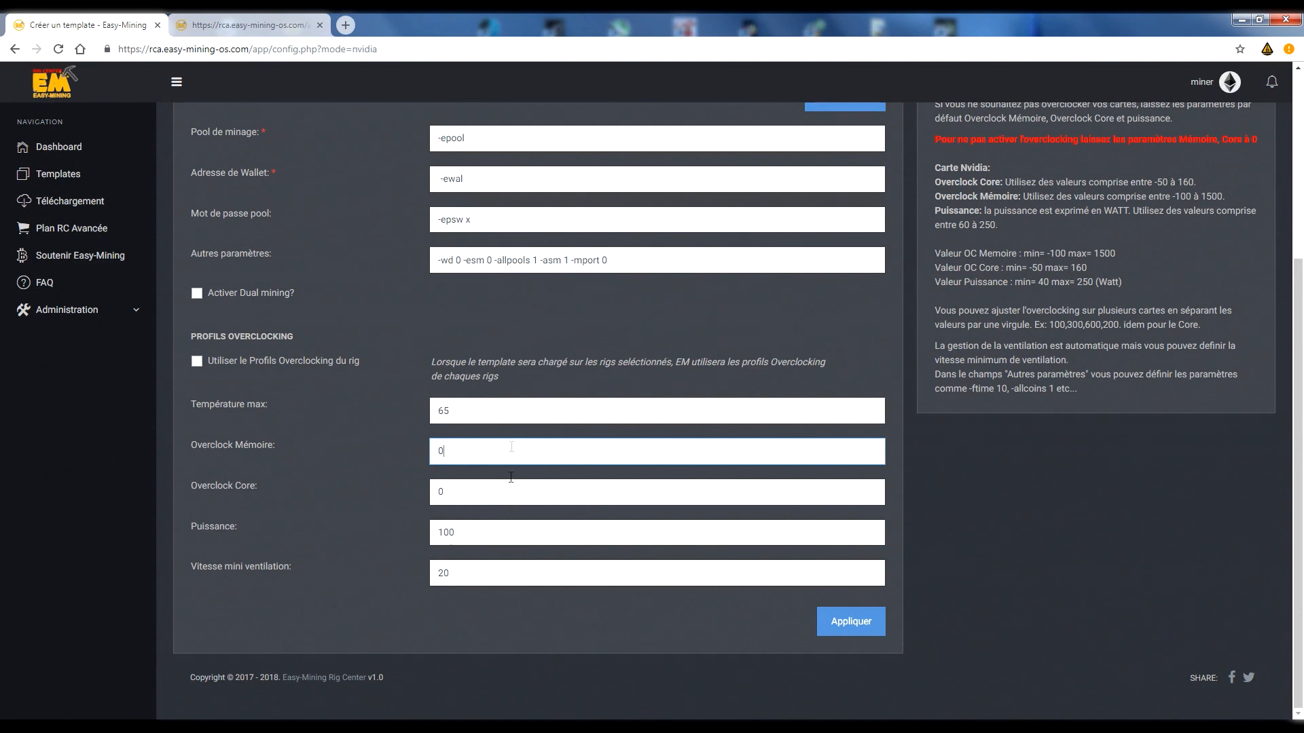
pyautogui.doubleClick(518, 408)
pyautogui.doubleClick(519, 541)
pyautogui.doubleClick(483, 578)
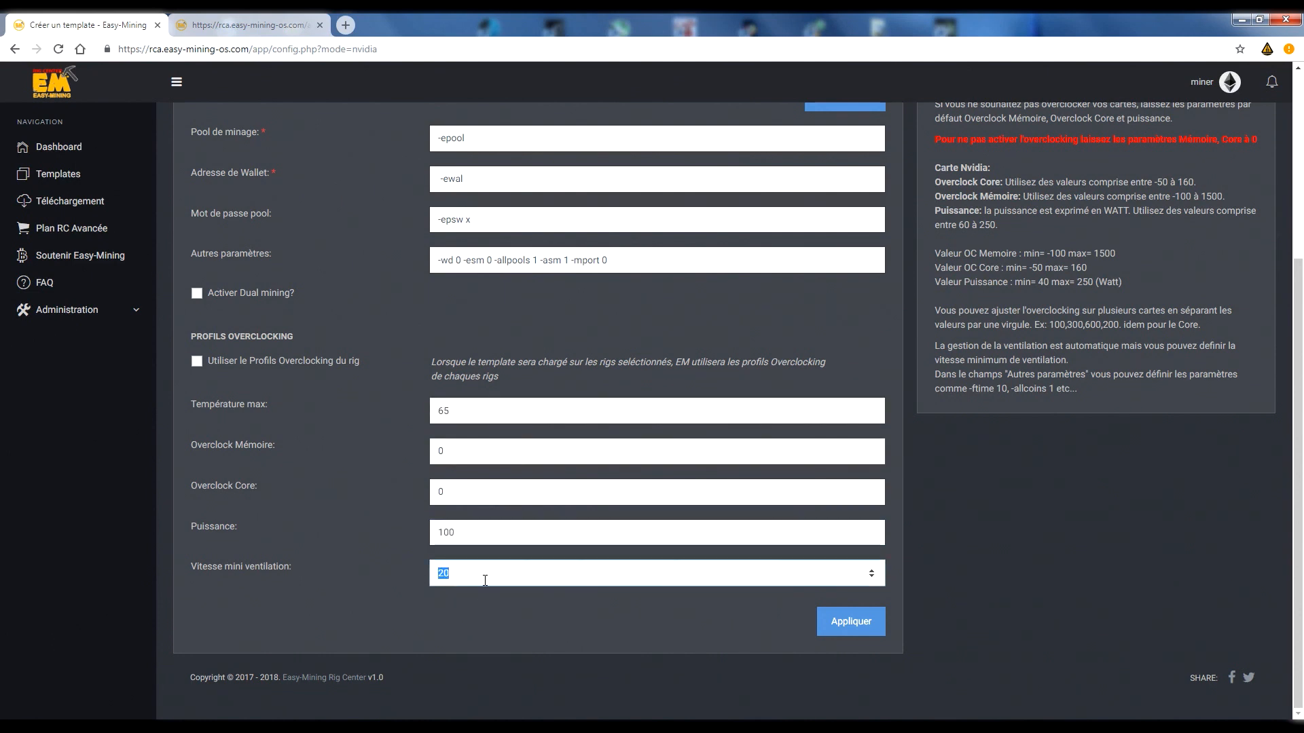
pyautogui.click(484, 580)
pyautogui.click(198, 362)
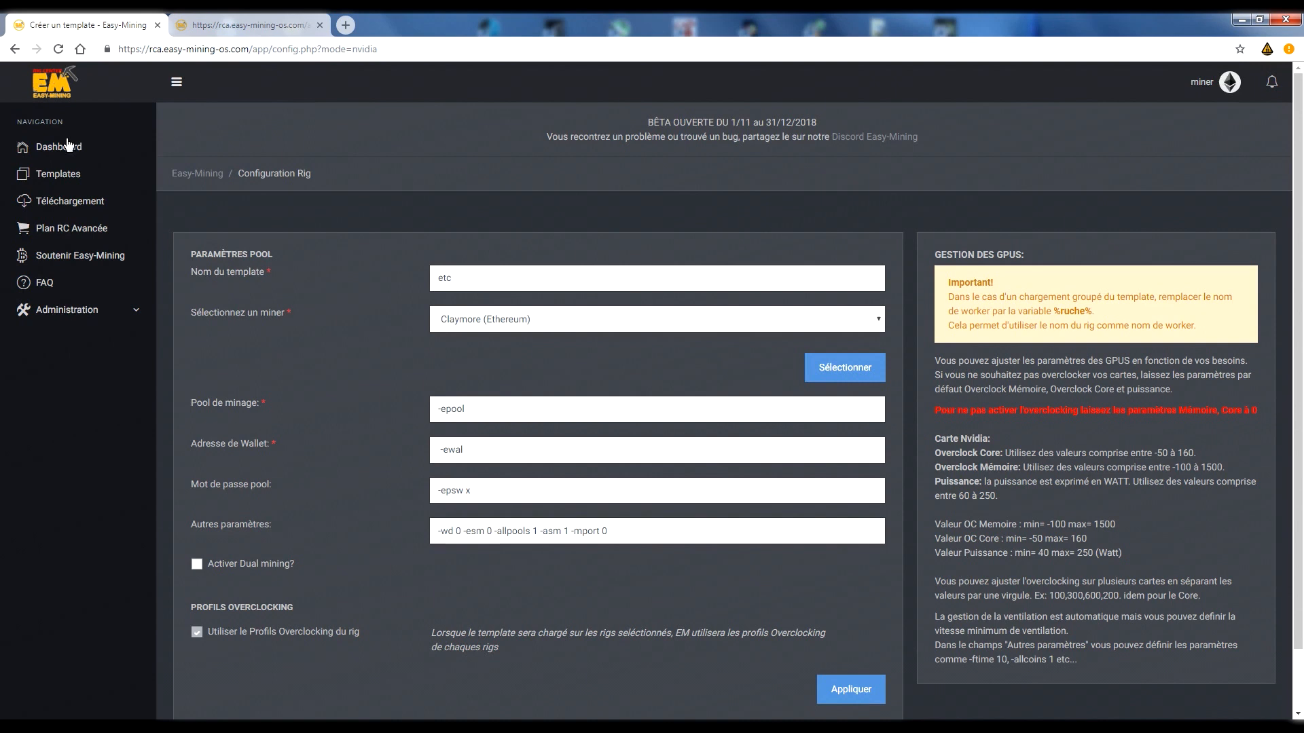
# Choose the saved ETC template for NVIDIA from the template list for sending to rigs, and select all listed rigs.
pyautogui.click(129, 182)
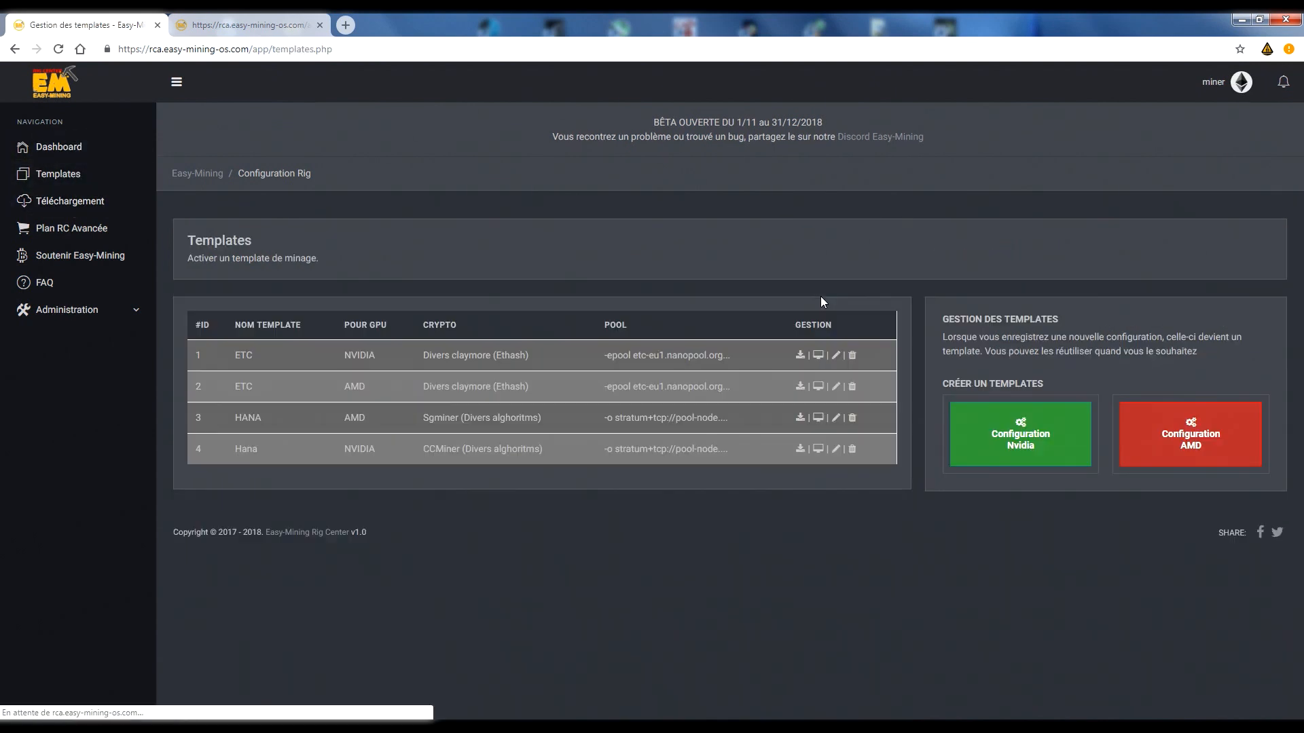
pyautogui.click(800, 355)
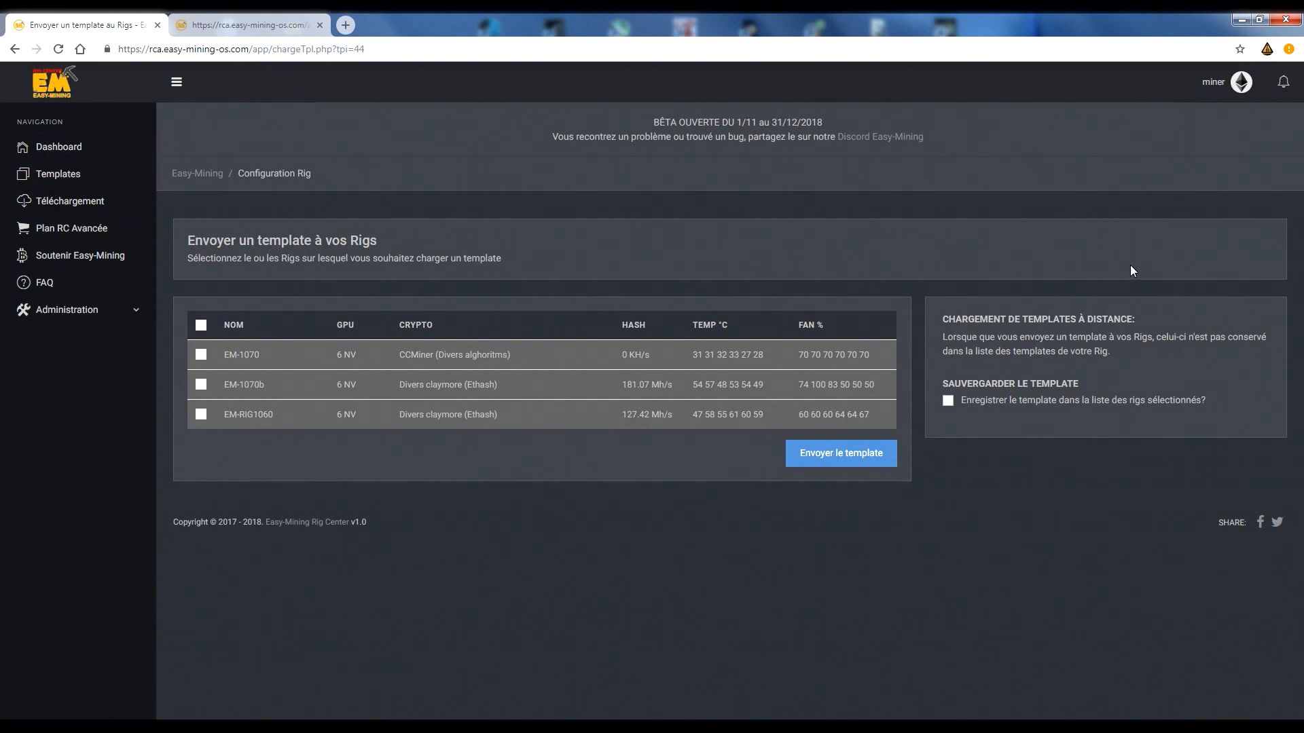
pyautogui.click(199, 327)
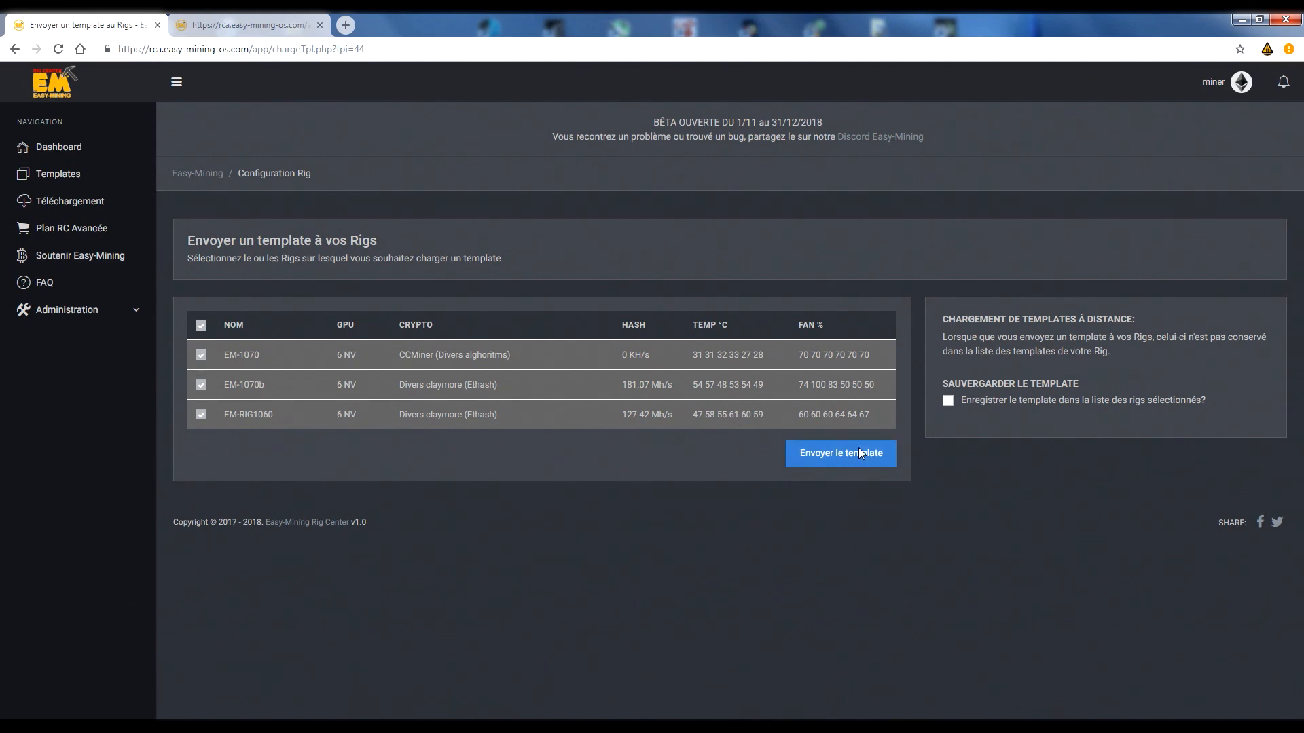
# Examine the option for saving the sent template in the selected rigs' template list, leaving it disabled.
pyautogui.moveTo(1044, 377); pyautogui.dragTo(1216, 413)
pyautogui.click(1216, 413)
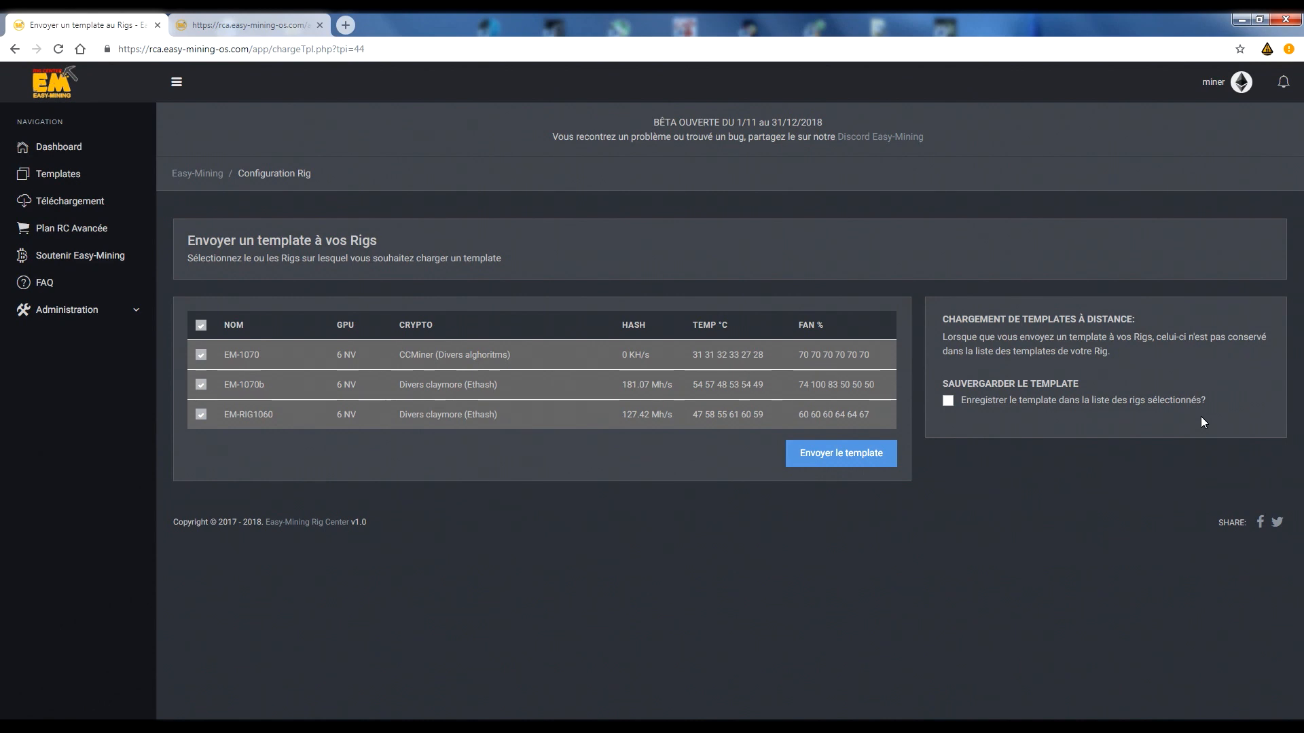
pyautogui.click(948, 401)
pyautogui.click(948, 401)
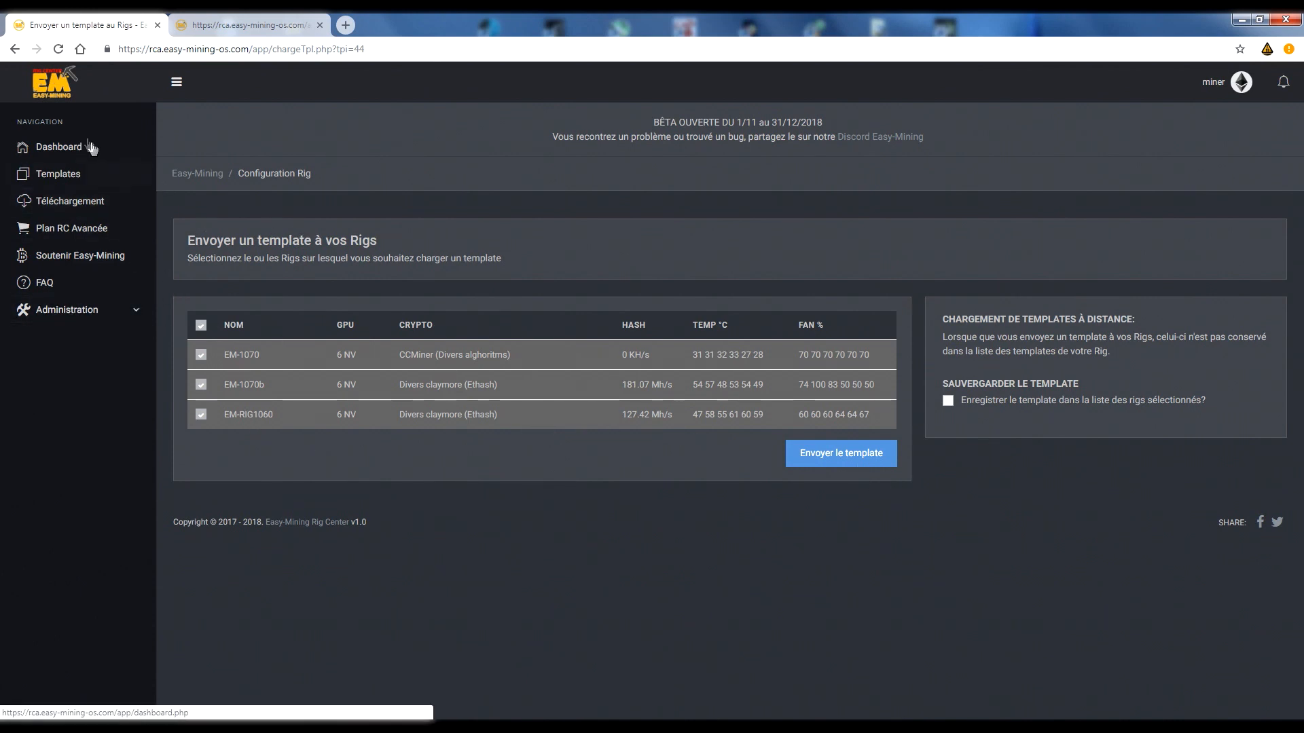
# View the Easy-Mining download page and briefly open the FAQ site before closing it.
pyautogui.click(99, 201)
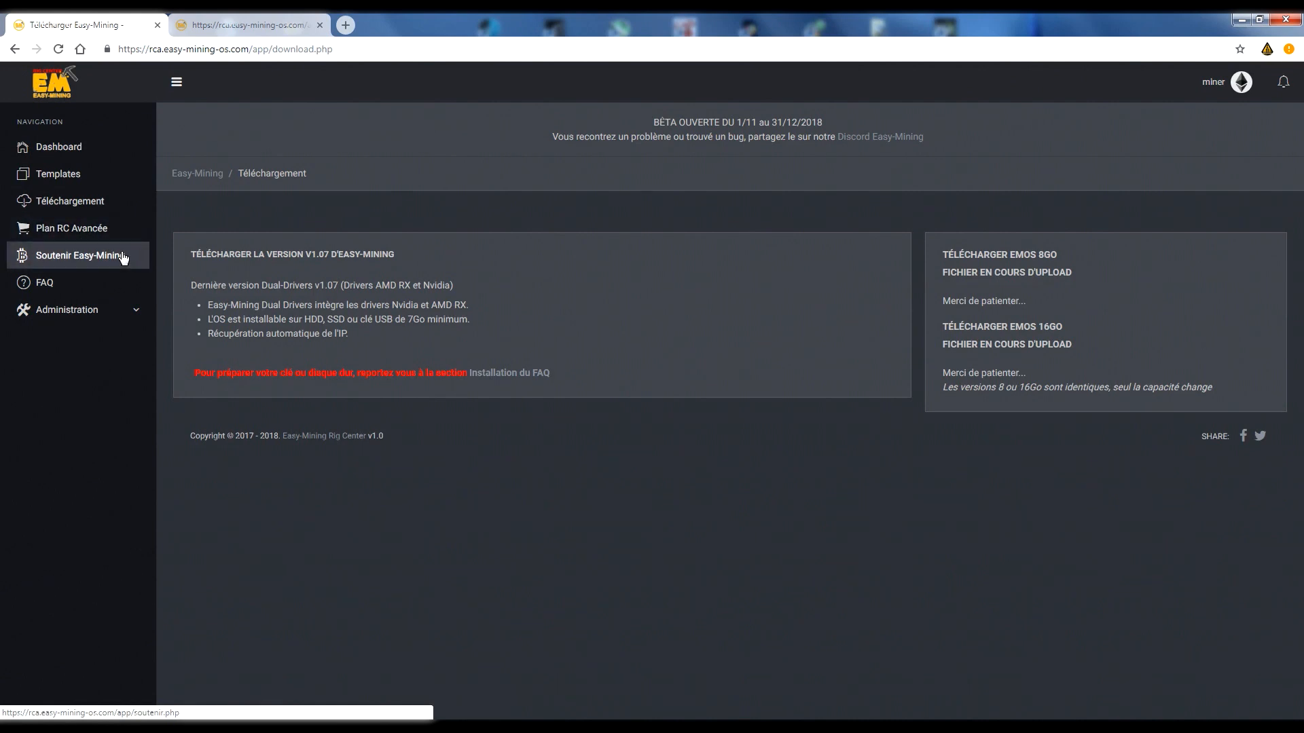
pyautogui.click(46, 284)
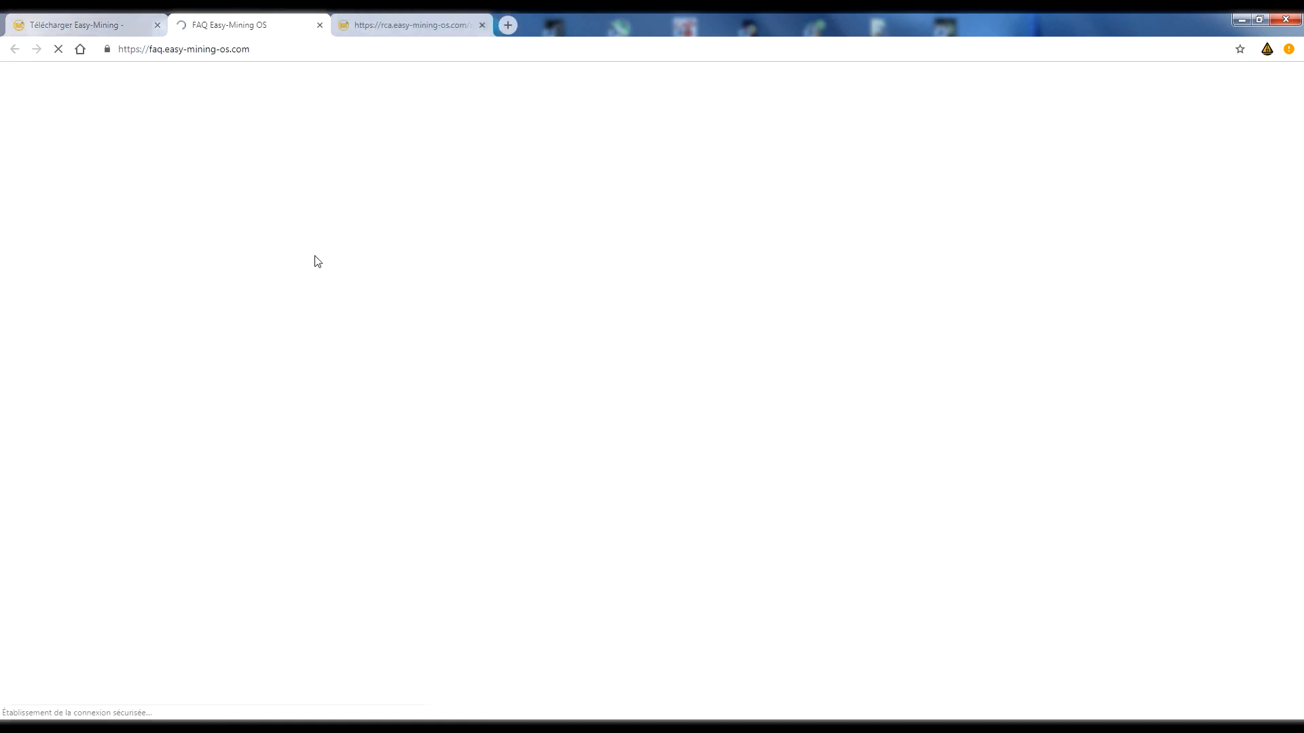
pyautogui.click(320, 25)
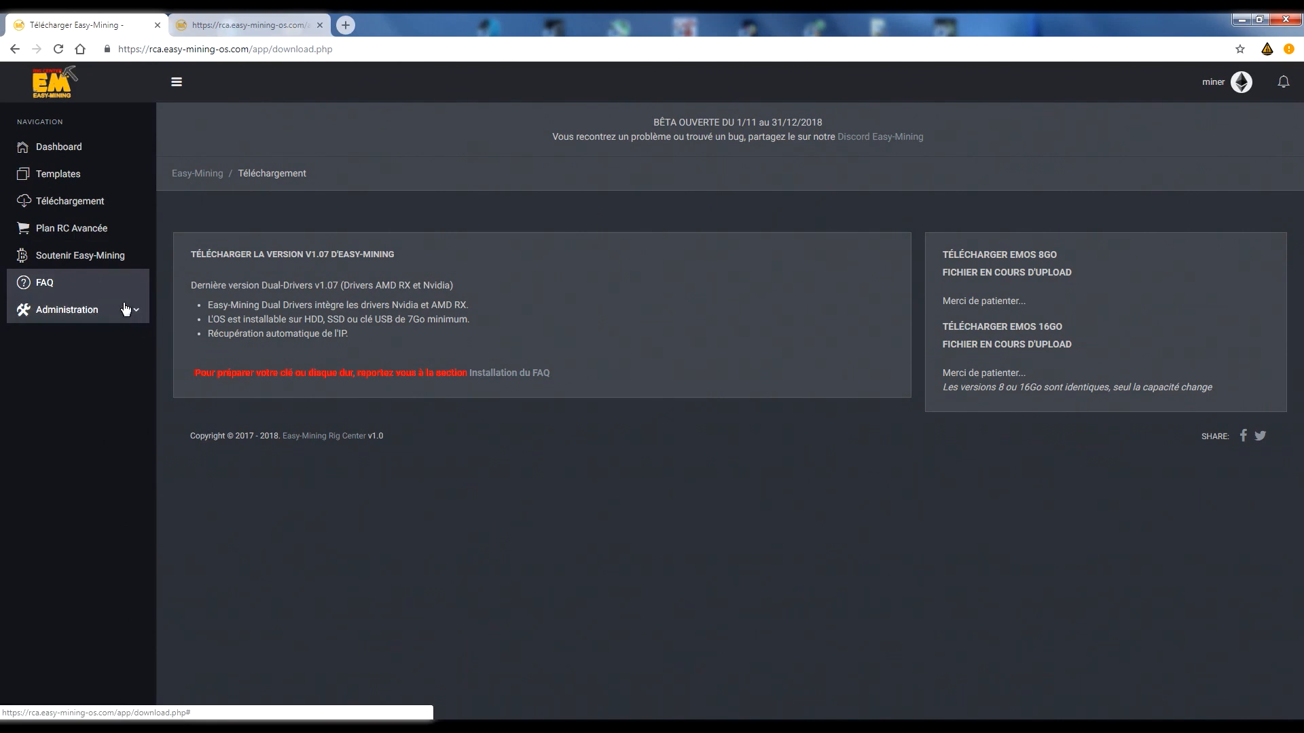
# Open the statistics of rig EM-1070 from the dashboard and examine its console output.
pyautogui.click(61, 144)
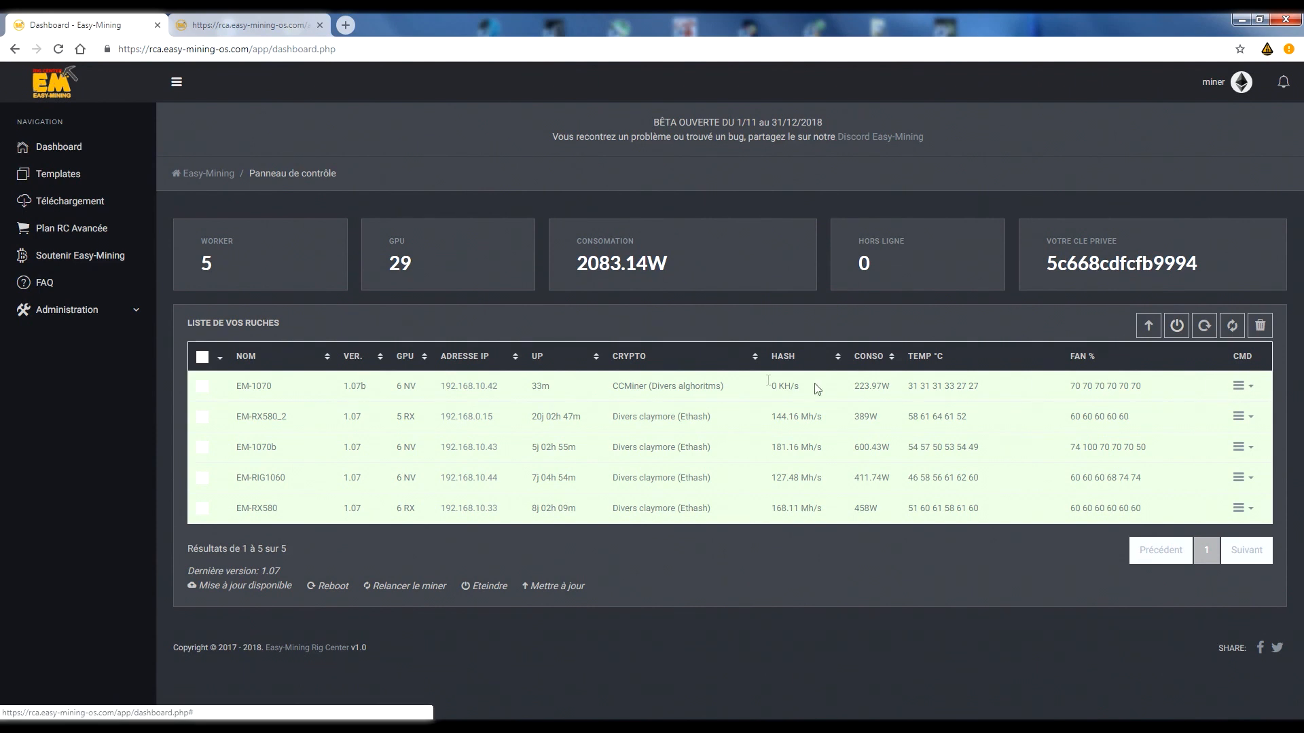
pyautogui.moveTo(231, 386); pyautogui.dragTo(1163, 396)
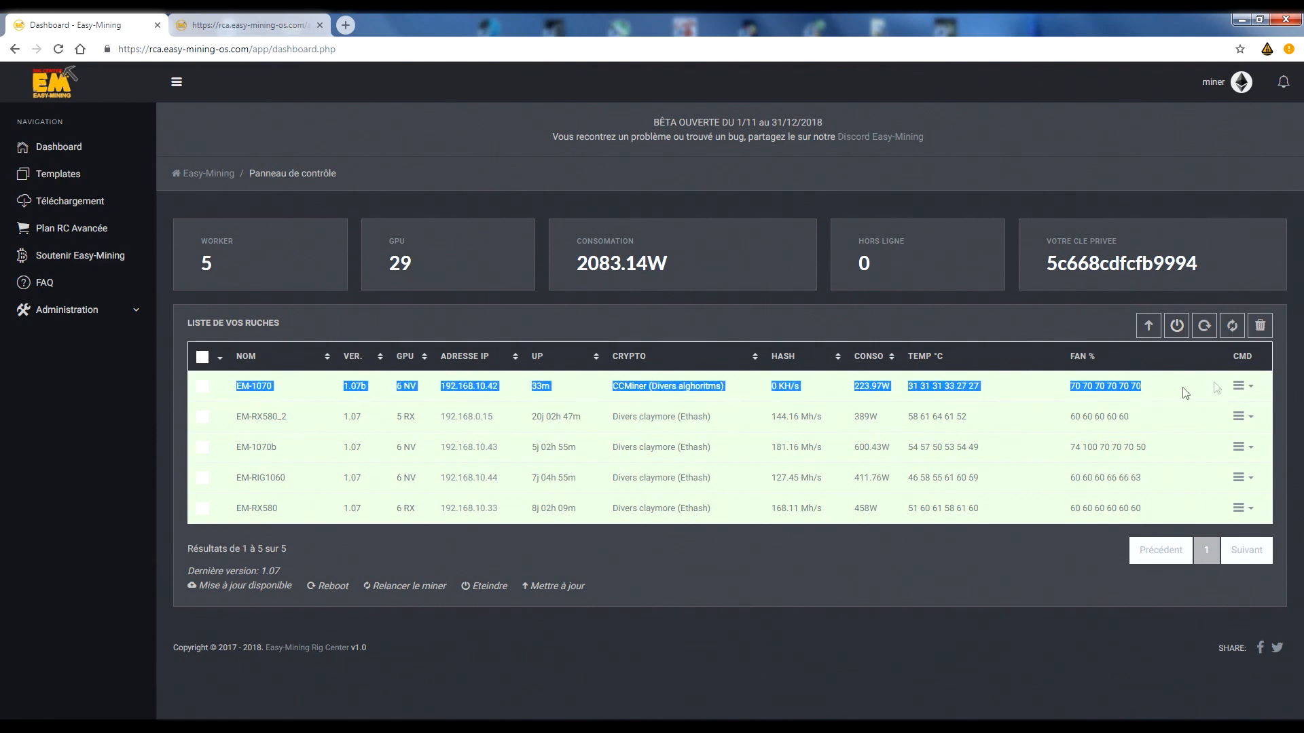
pyautogui.click(1221, 398)
pyautogui.click(1240, 385)
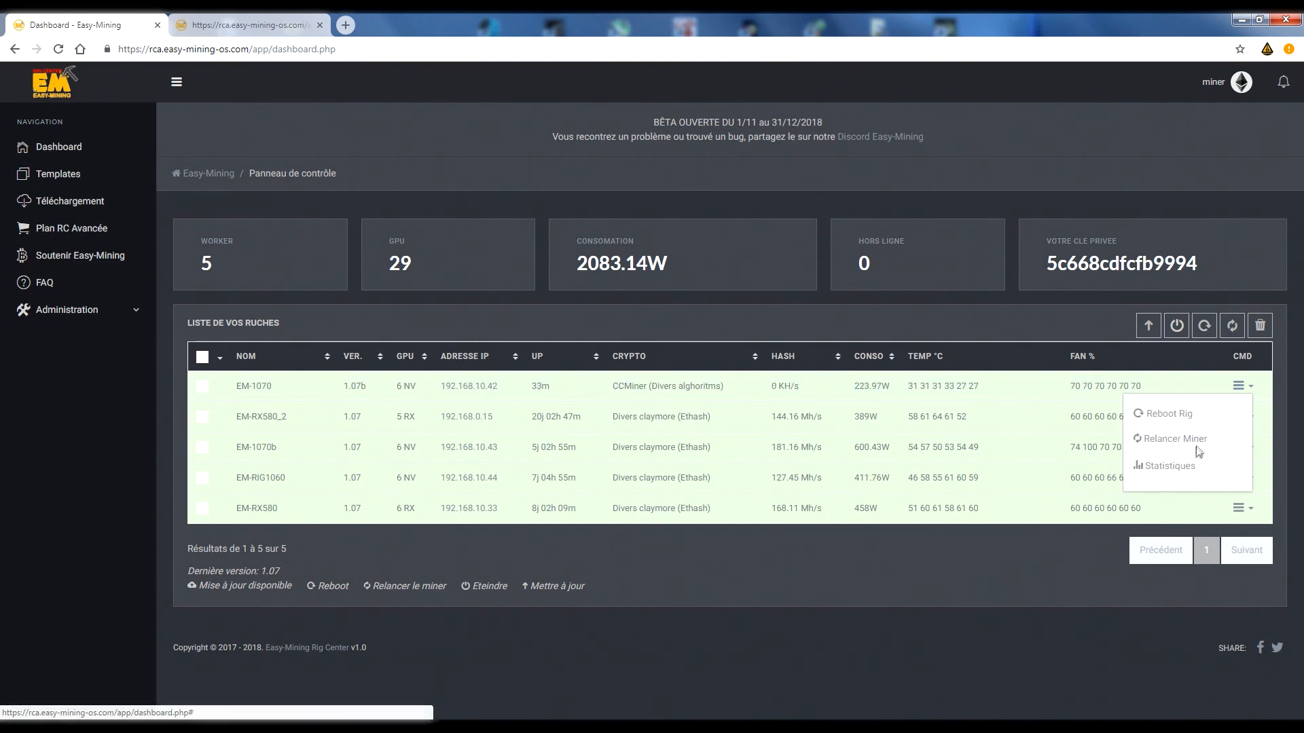
pyautogui.click(1185, 468)
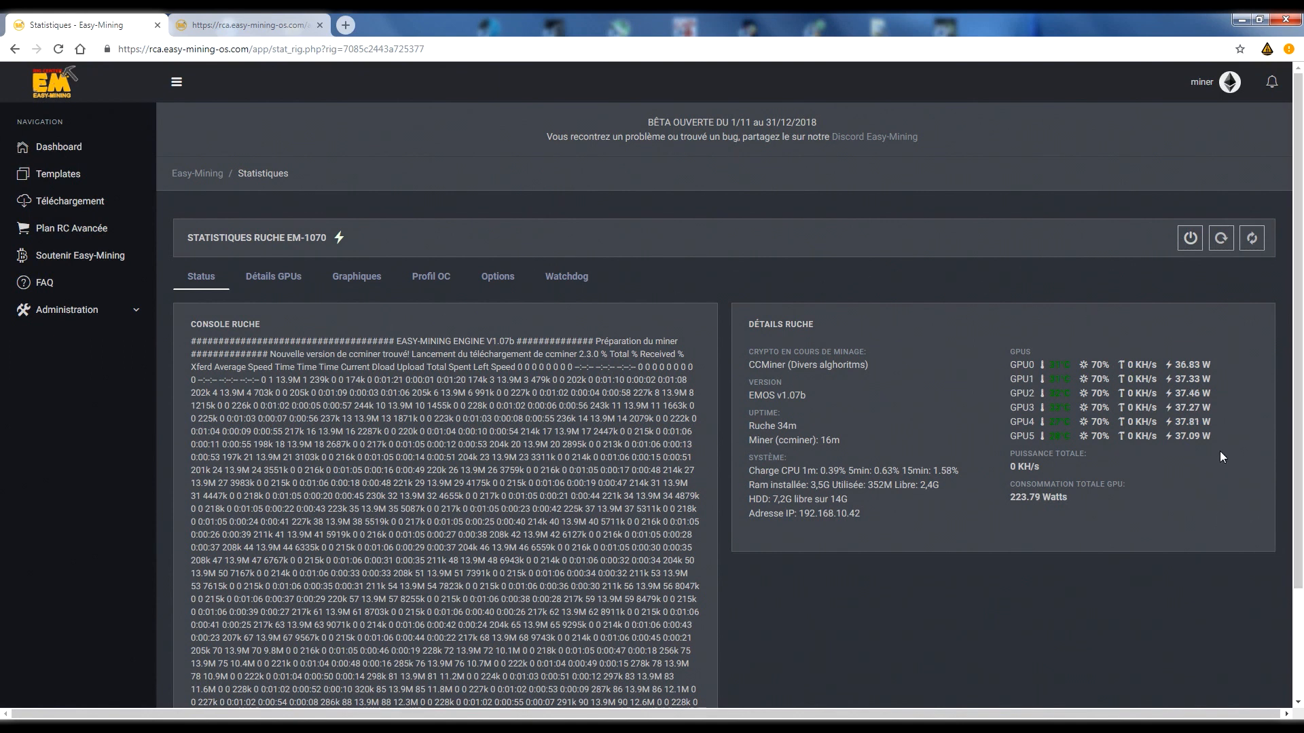
pyautogui.scroll(-2, 1219, 450)
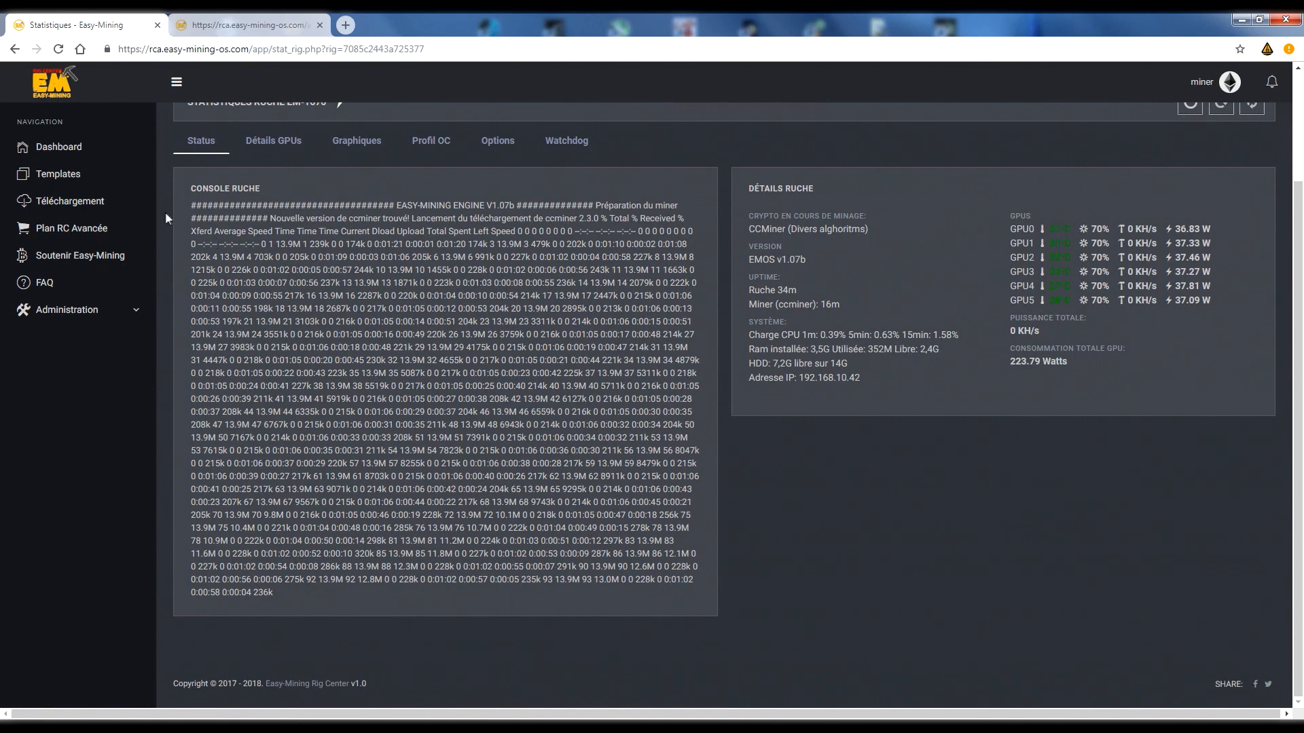
pyautogui.moveTo(190, 189); pyautogui.dragTo(680, 583)
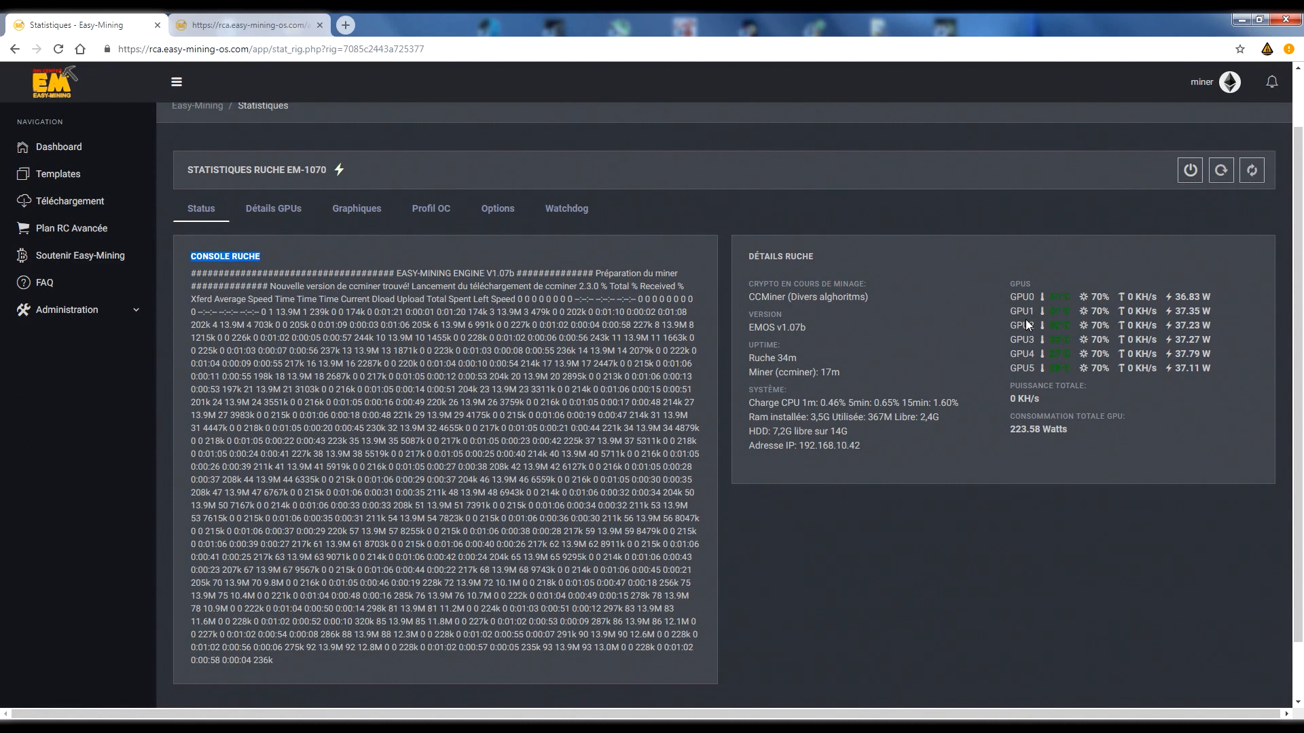
# Examine EM-1070's rig details, including the mined crypto, version, uptime, system information and per-GPU readings.
pyautogui.moveTo(749, 297); pyautogui.dragTo(869, 297)
pyautogui.click(882, 297)
pyautogui.tripleClick(867, 297)
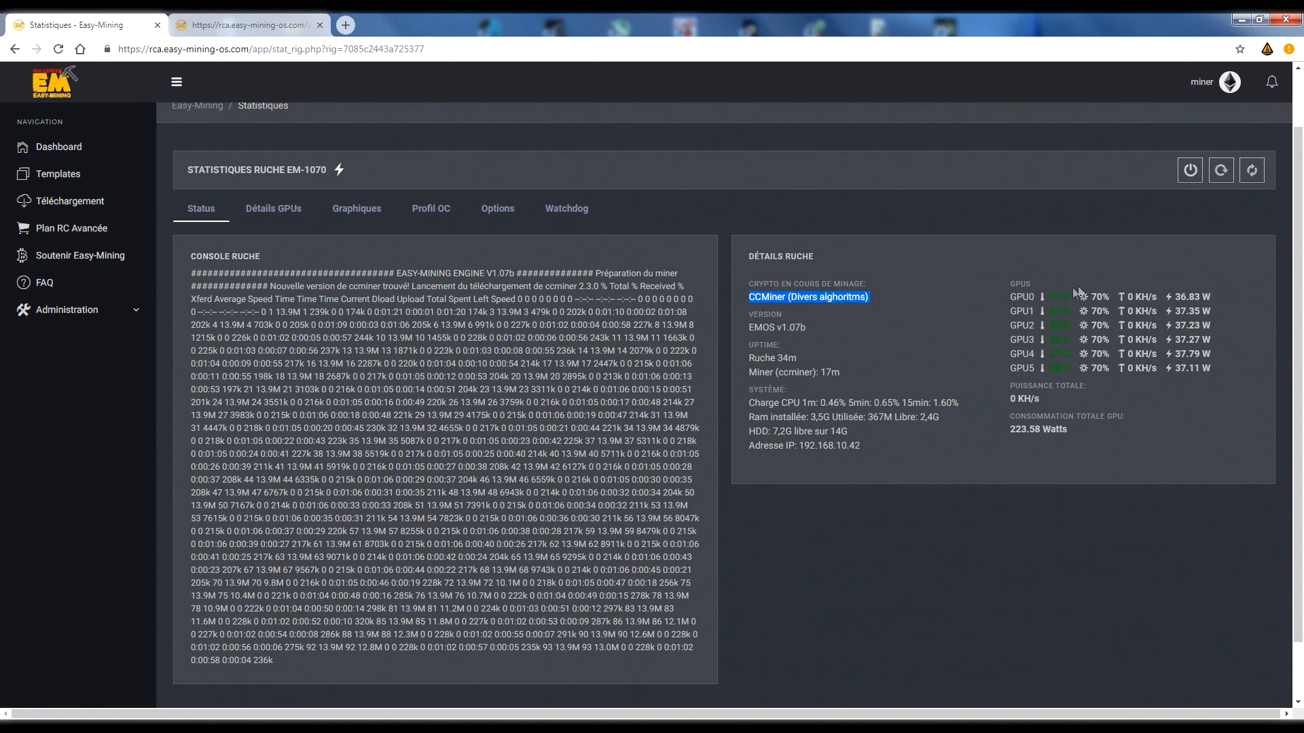
pyautogui.doubleClick(791, 327)
pyautogui.click(792, 362)
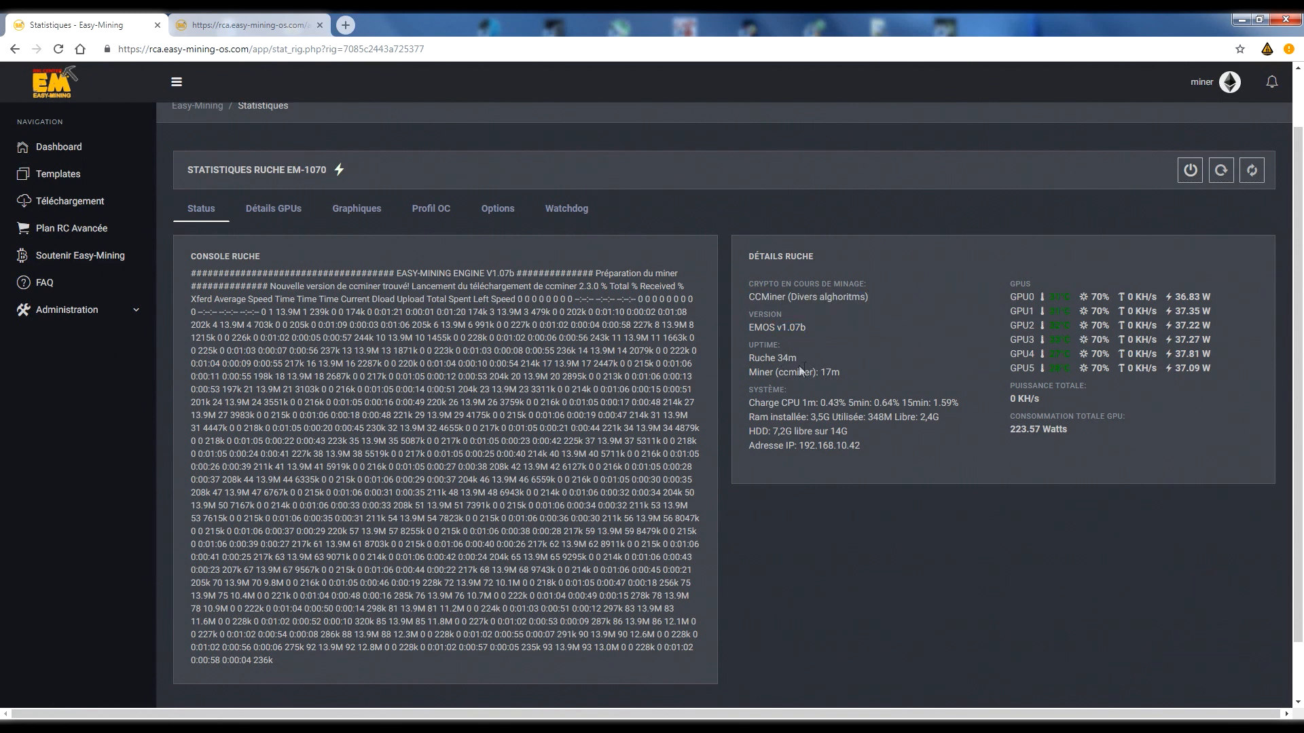
pyautogui.doubleClick(788, 358)
pyautogui.doubleClick(839, 431)
pyautogui.doubleClick(781, 431)
pyautogui.click(881, 458)
pyautogui.moveTo(1003, 296); pyautogui.dragTo(1226, 372)
# Open the statistics of rig EM-1070b from the dashboard and examine its mining console log.
pyautogui.click(46, 148)
pyautogui.click(1241, 418)
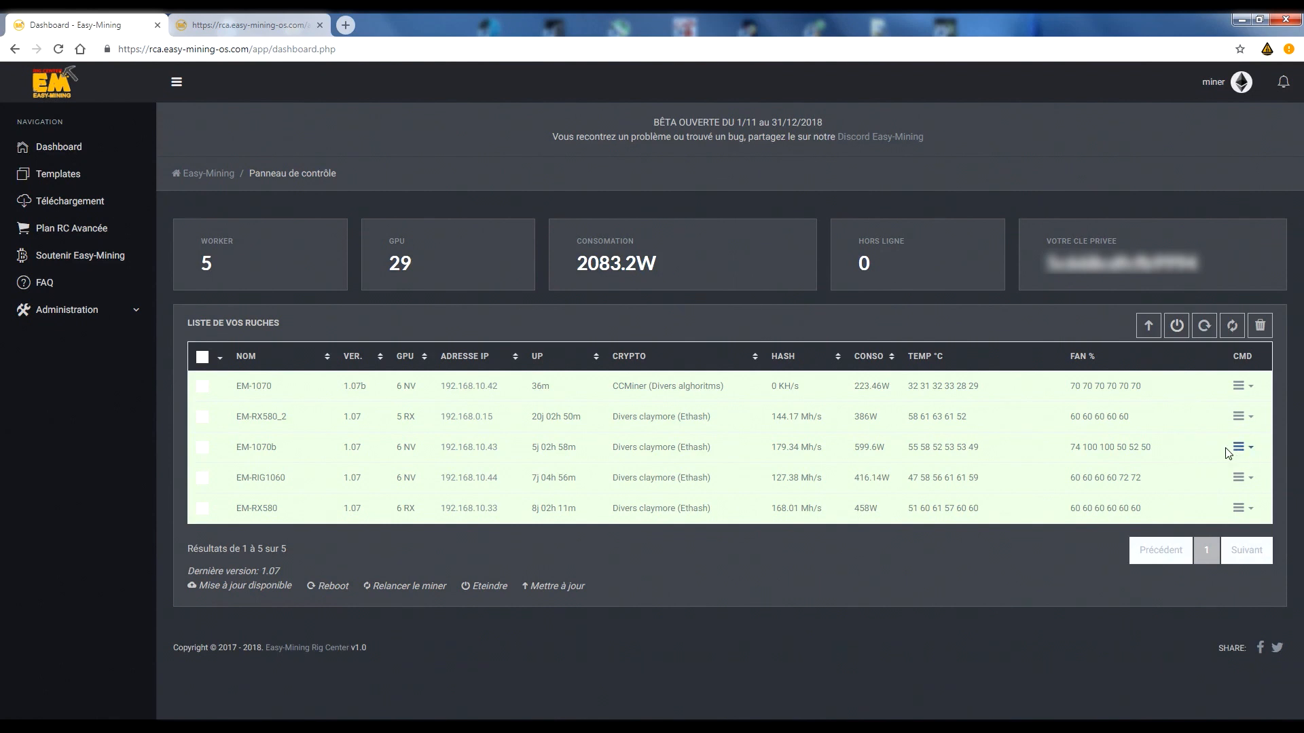
pyautogui.click(1242, 451)
pyautogui.click(1168, 527)
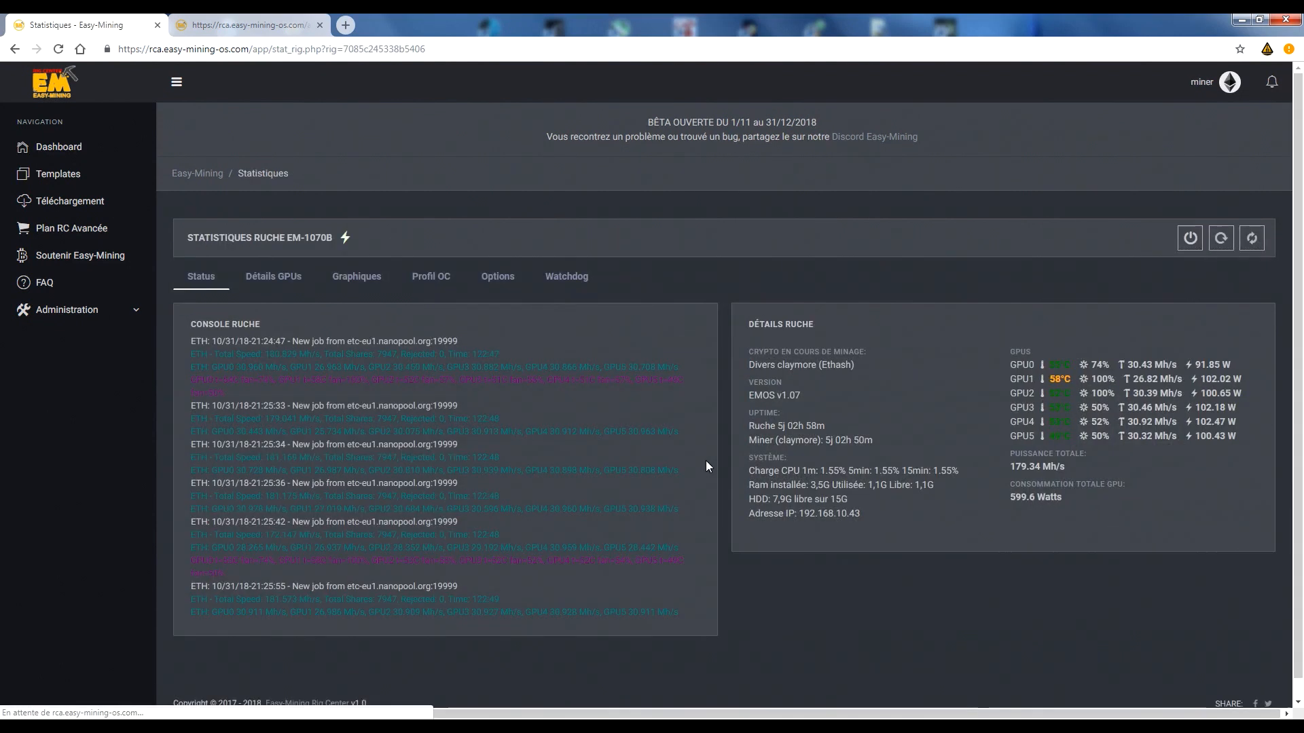
pyautogui.moveTo(196, 354); pyautogui.dragTo(495, 561)
pyautogui.click(609, 590)
pyautogui.moveTo(416, 547); pyautogui.dragTo(378, 534)
pyautogui.click(585, 481)
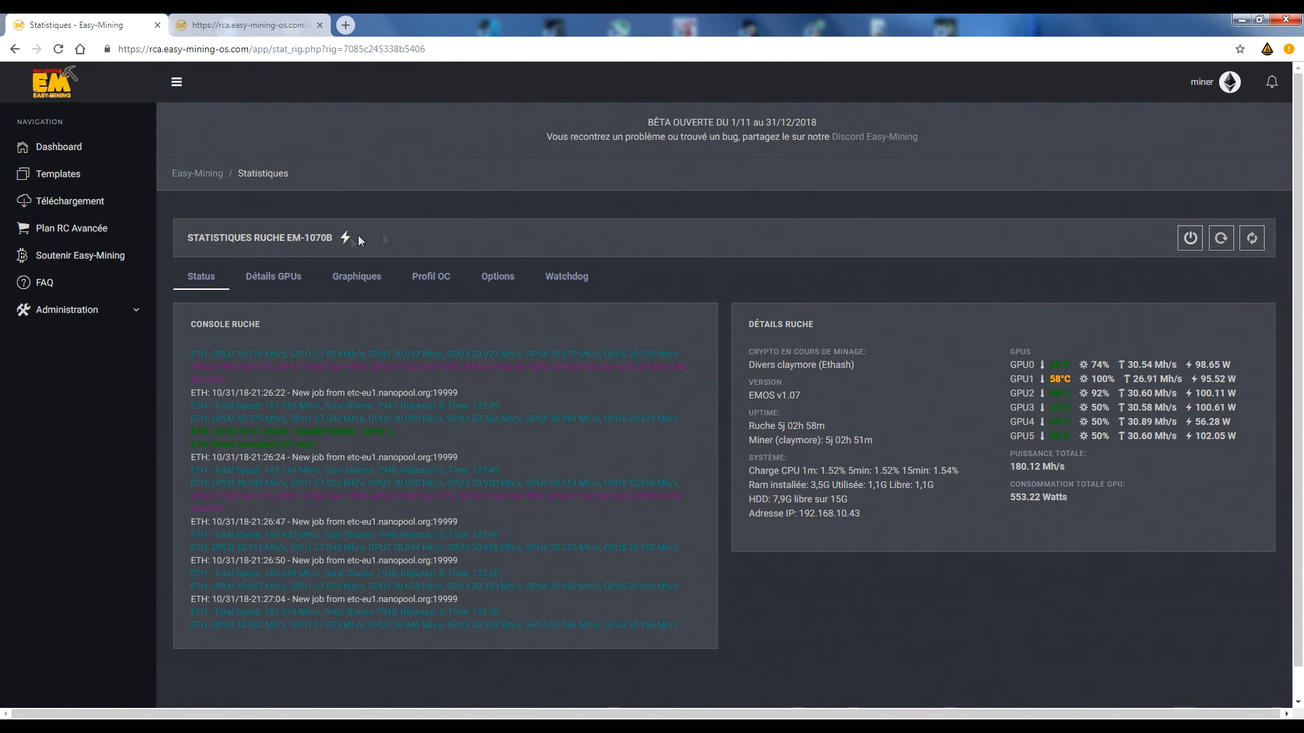
# Show EM-1070b's GPU details and examine GPU 0's model, memory size and power limit.
pyautogui.click(292, 281)
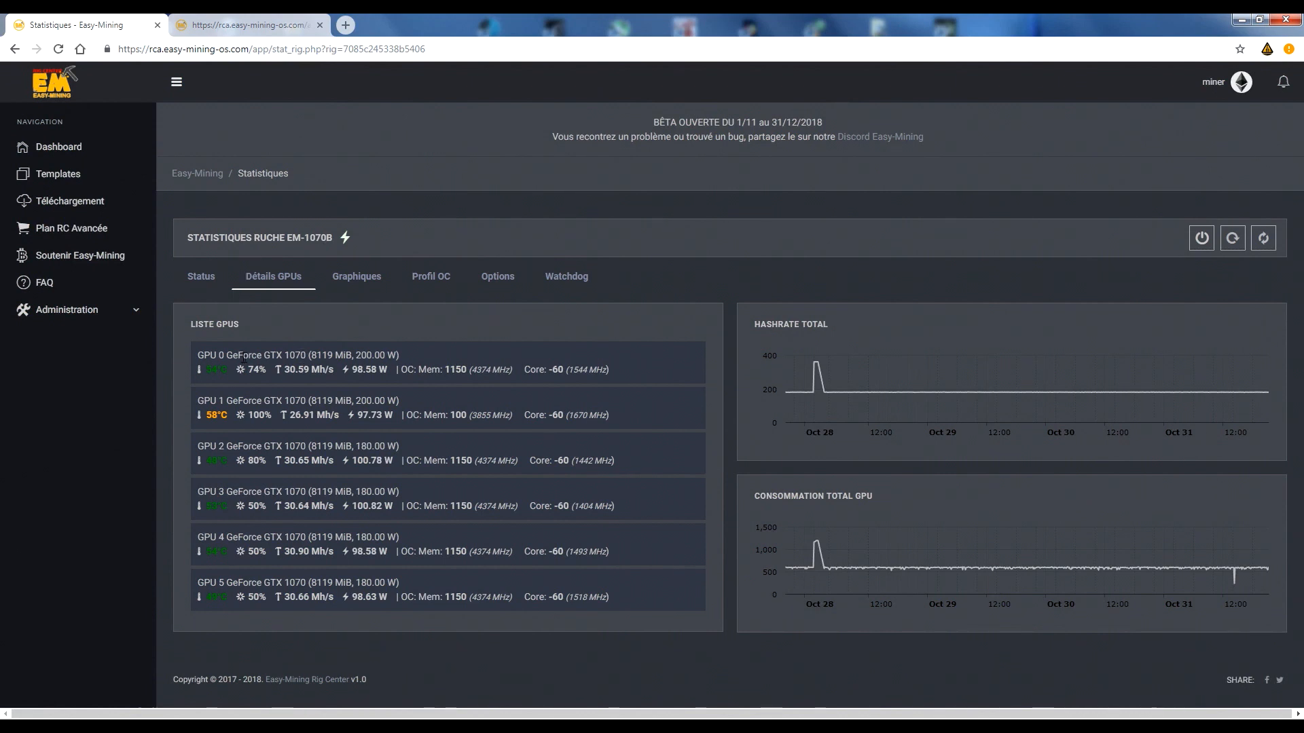
pyautogui.doubleClick(317, 355)
pyautogui.moveTo(341, 354); pyautogui.dragTo(396, 357)
pyautogui.click(618, 389)
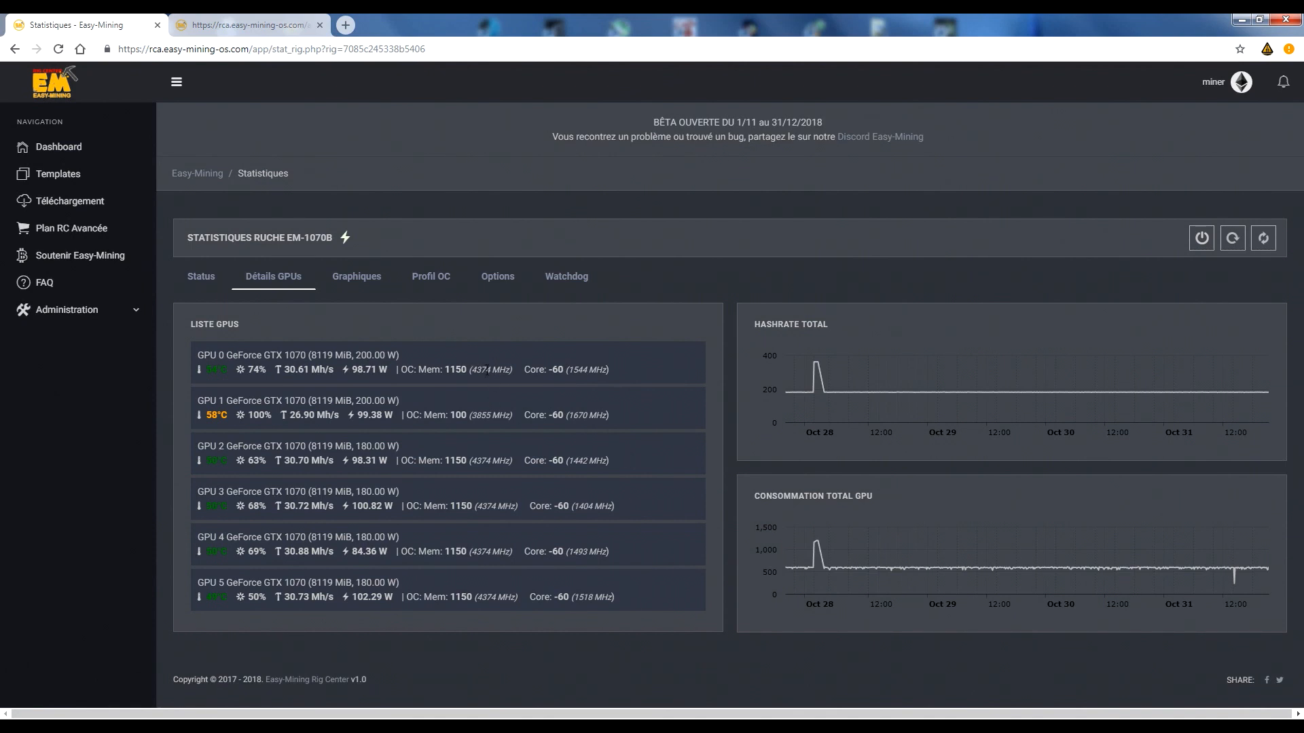
# Examine the memory and core overclock values and frequencies in the GPU list, comparing GPU 0 with GPU 2.
pyautogui.doubleClick(448, 370)
pyautogui.click(521, 390)
pyautogui.tripleClick(481, 370)
pyautogui.click(671, 376)
pyautogui.moveTo(476, 371); pyautogui.dragTo(603, 366)
pyautogui.click(643, 371)
pyautogui.doubleClick(486, 459)
pyautogui.moveTo(456, 460); pyautogui.dragTo(445, 460)
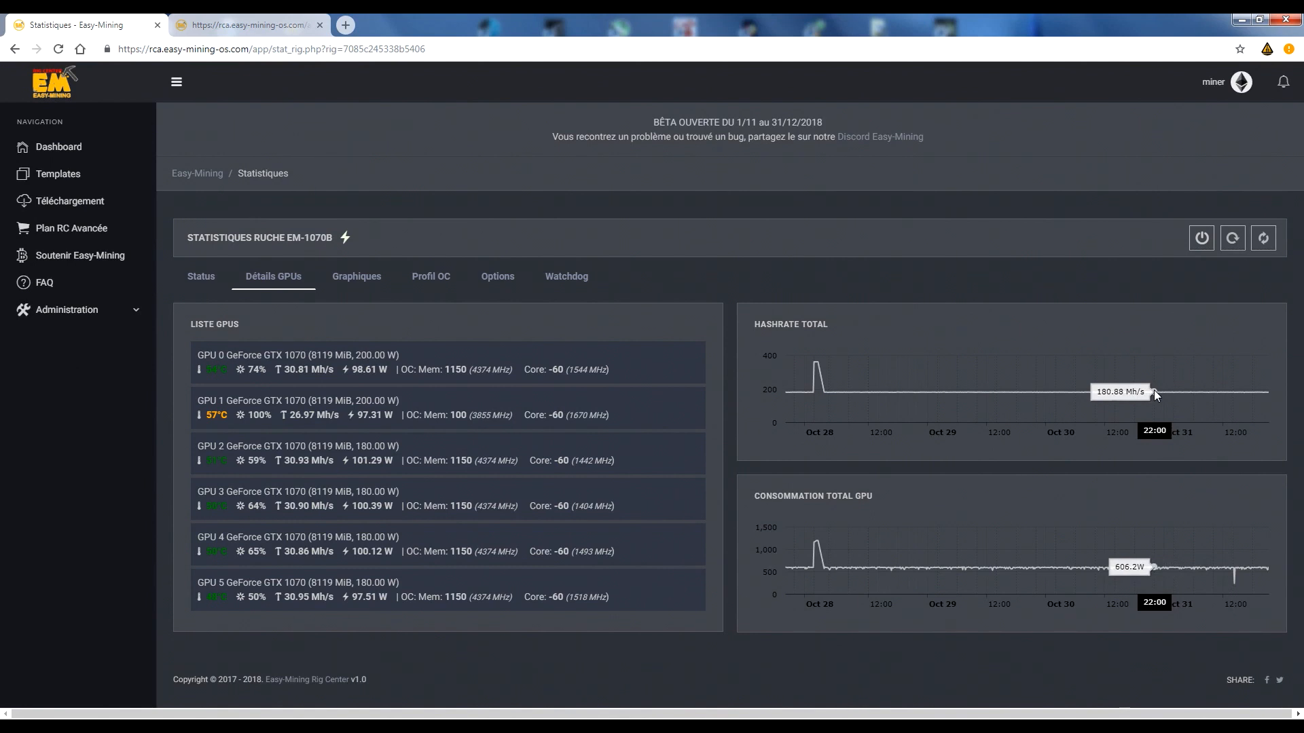
# Zoom the total hashrate and GPU consumption charts to the most recent period, and restore their full range.
pyautogui.moveTo(1234, 392); pyautogui.dragTo(1256, 392)
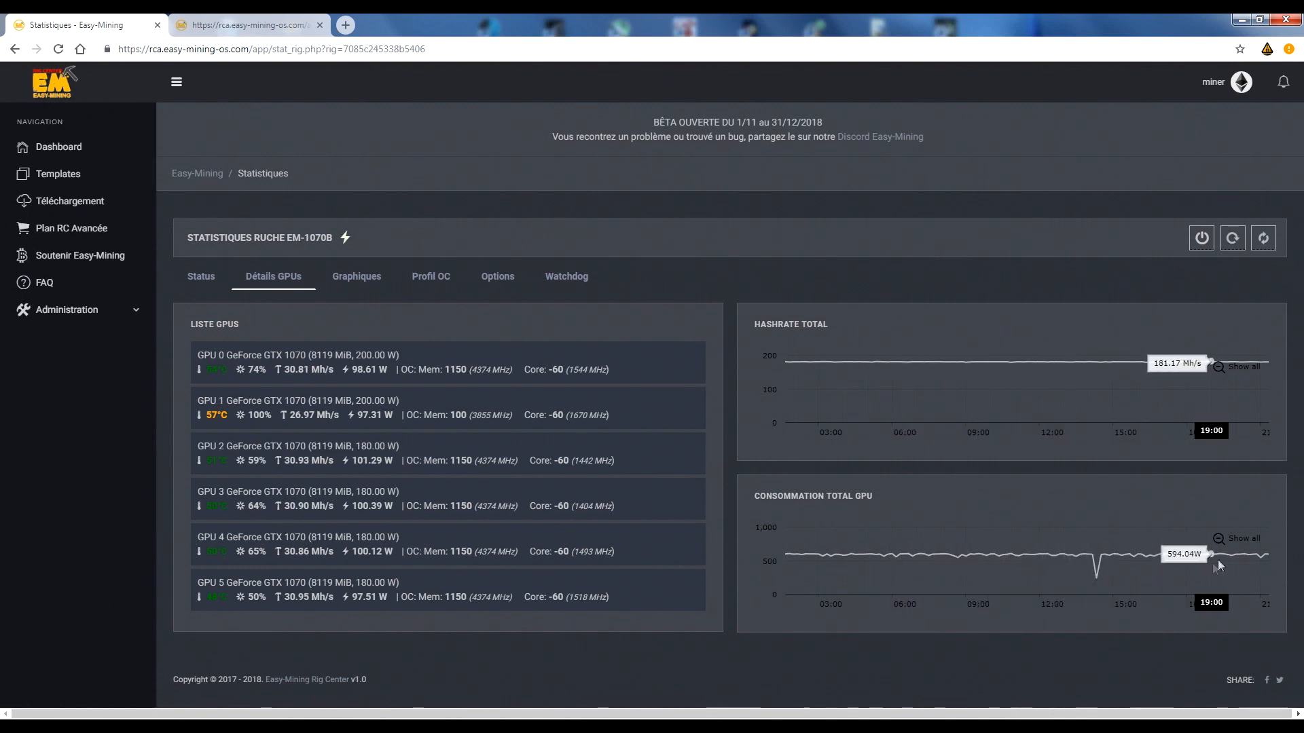
pyautogui.click(1248, 539)
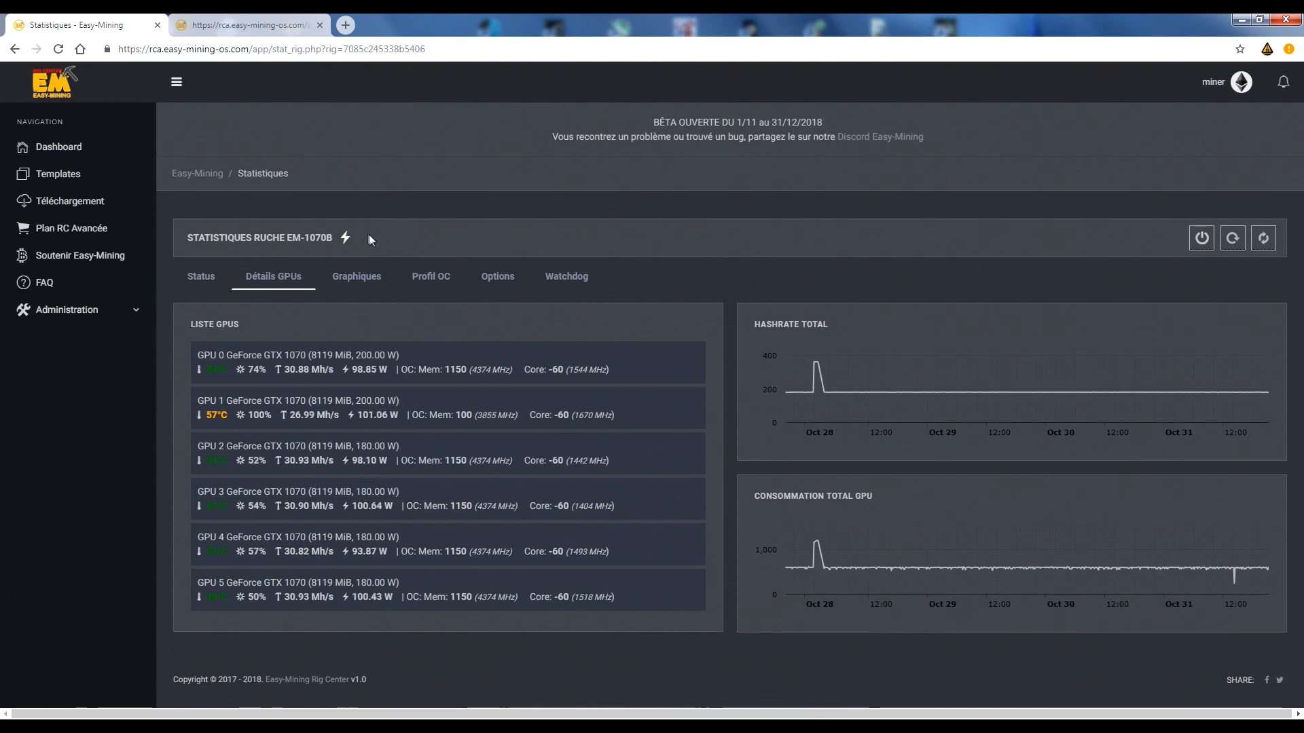
# Display EM-1070b's per-GPU graphs and examine GPU0's hashrate, consumption, temperature and fan speed charts.
pyautogui.click(374, 276)
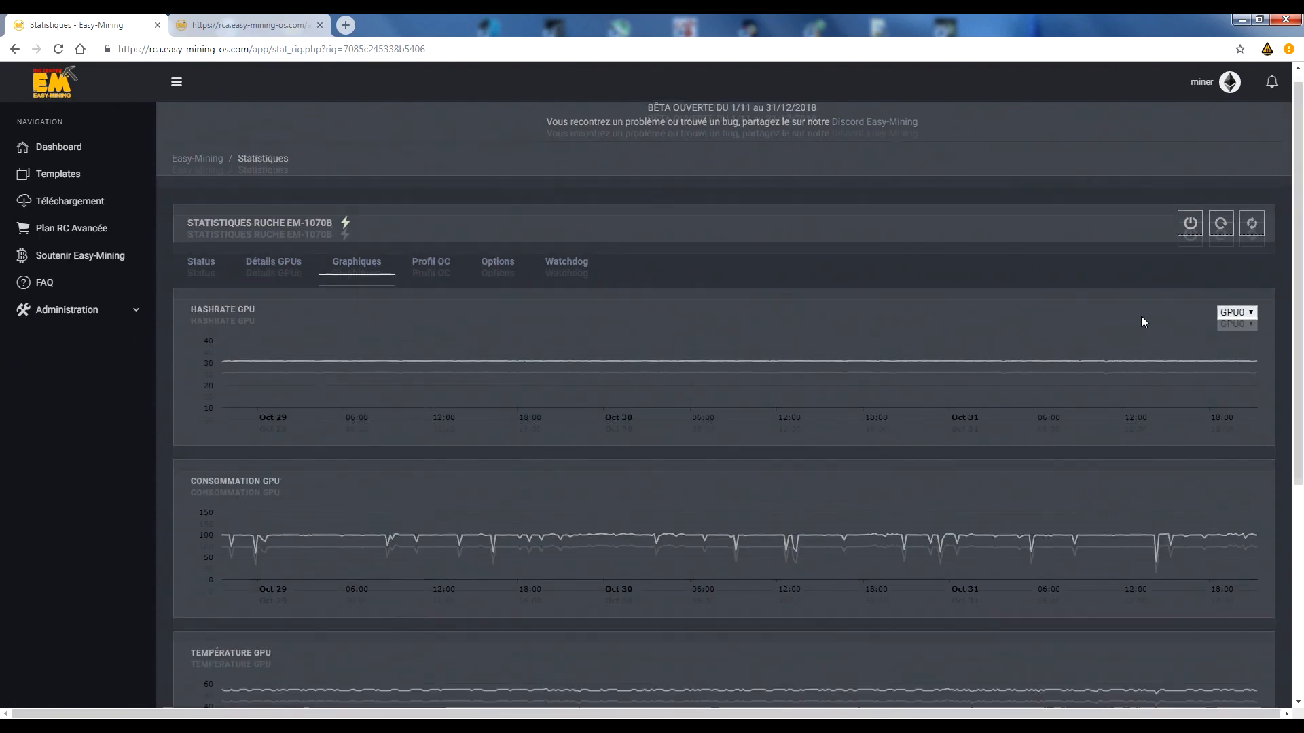
pyautogui.scroll(-5, 1142, 315)
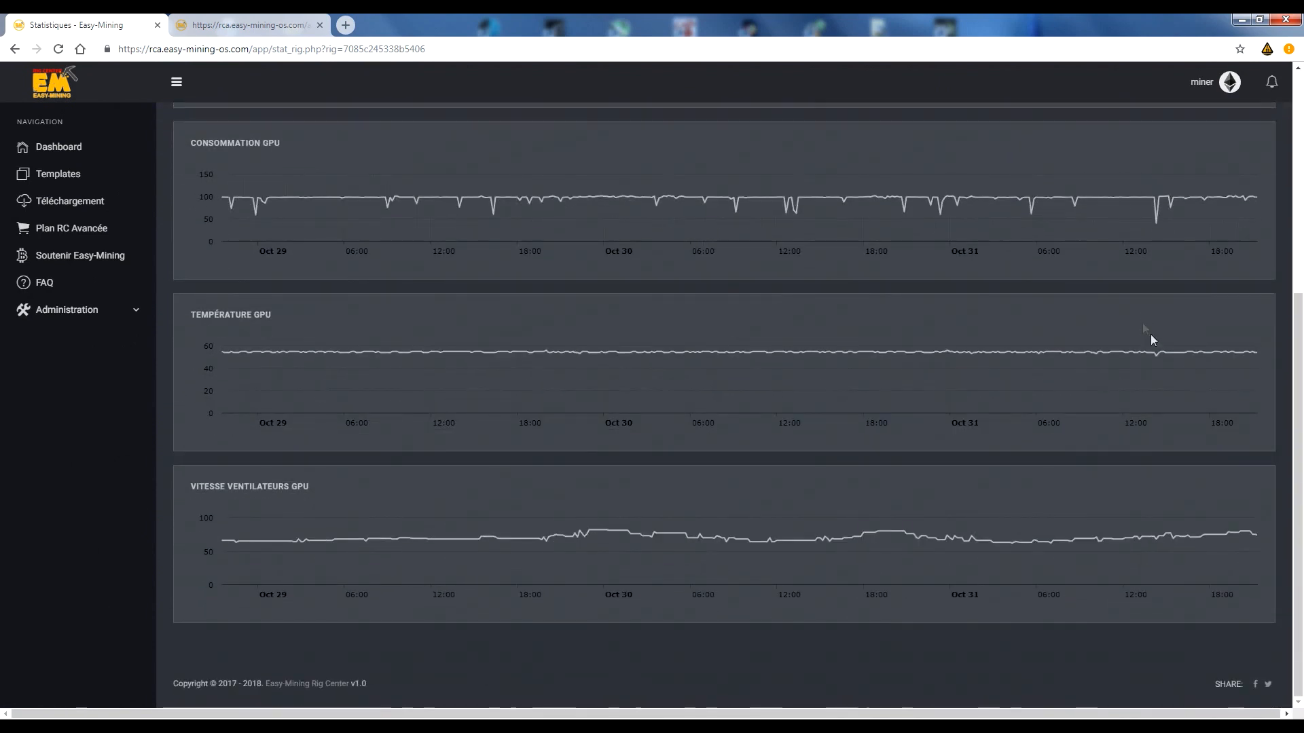
pyautogui.scroll(3, 1223, 379)
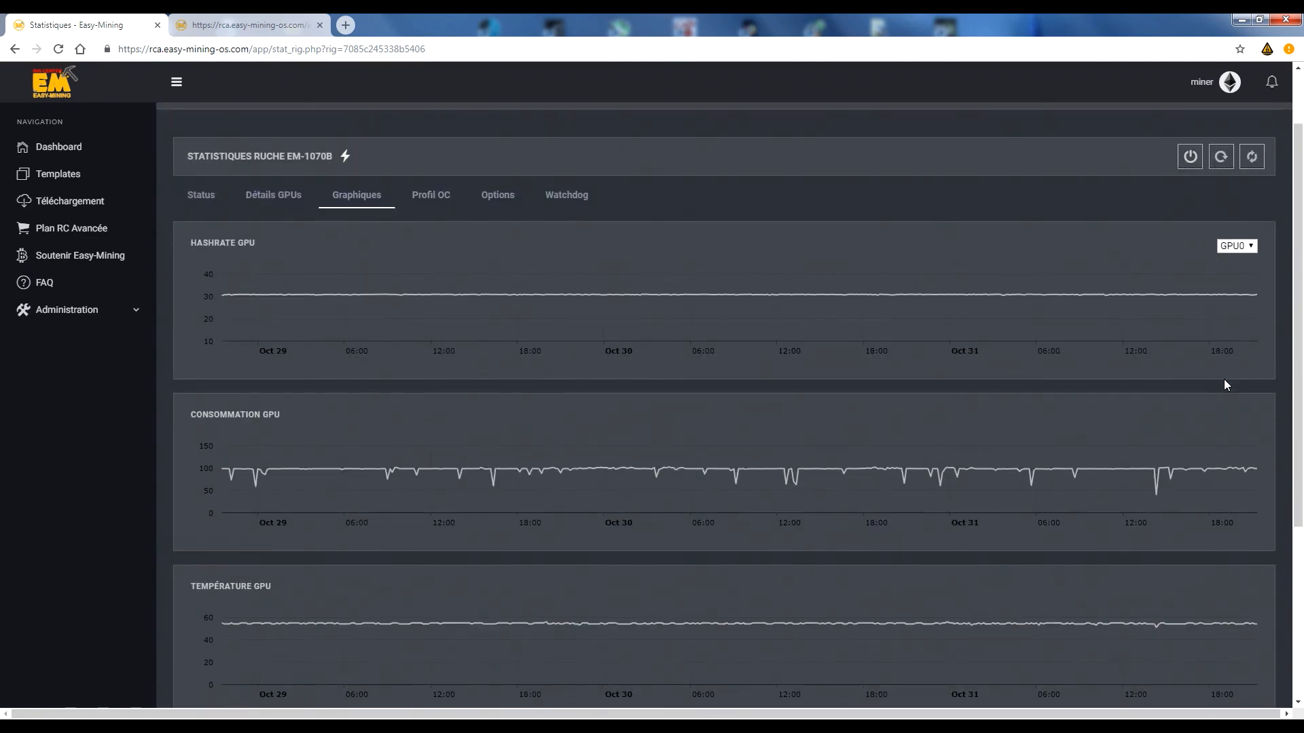
pyautogui.click(1240, 246)
pyautogui.click(1131, 204)
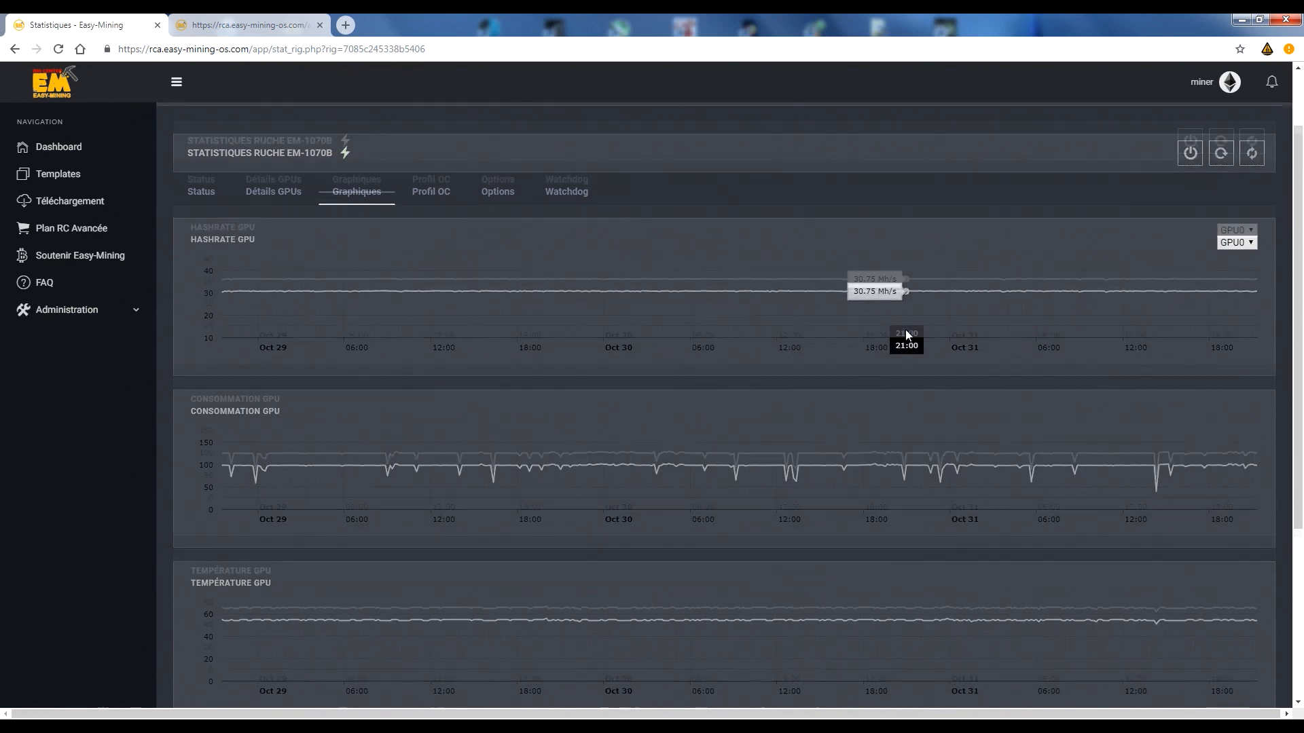
pyautogui.scroll(-4, 905, 330)
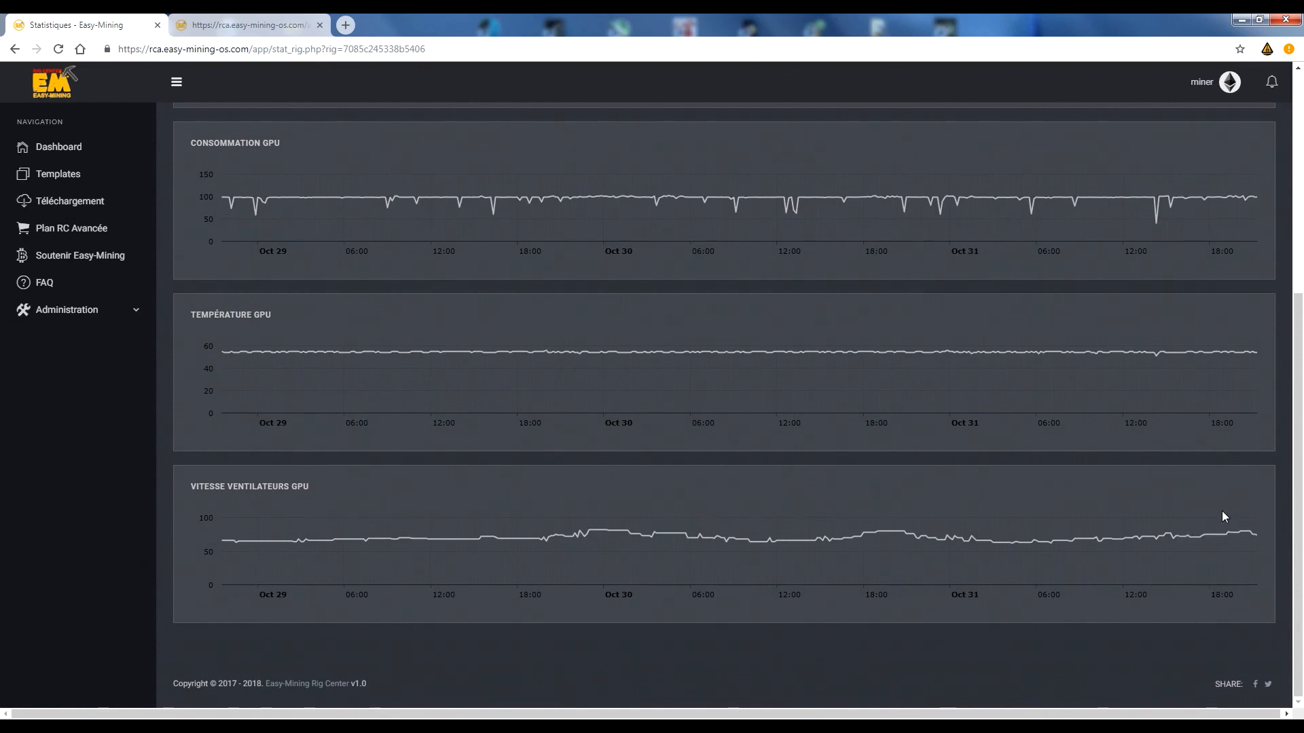
pyautogui.scroll(4, 1220, 511)
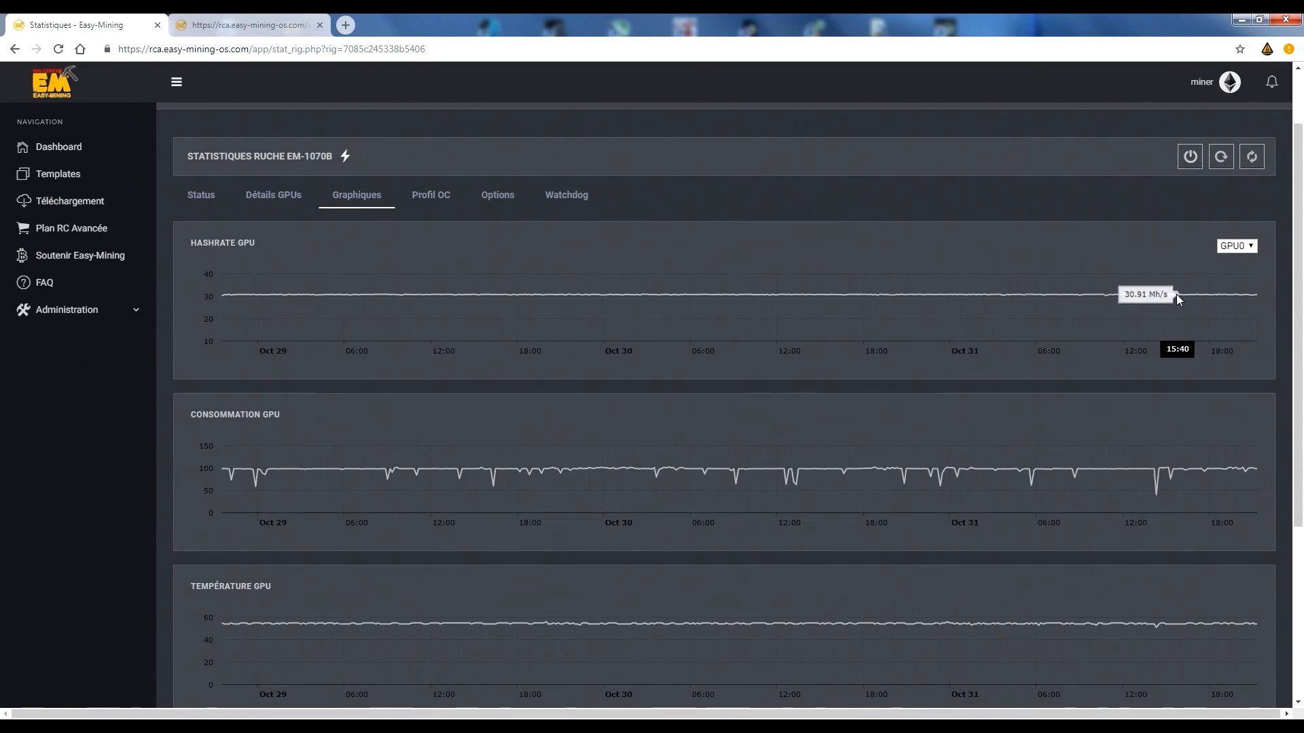
# Zoom GPU0's hashrate and consumption charts to their most recent hours and review the other graphs.
pyautogui.moveTo(1176, 295); pyautogui.dragTo(1269, 308)
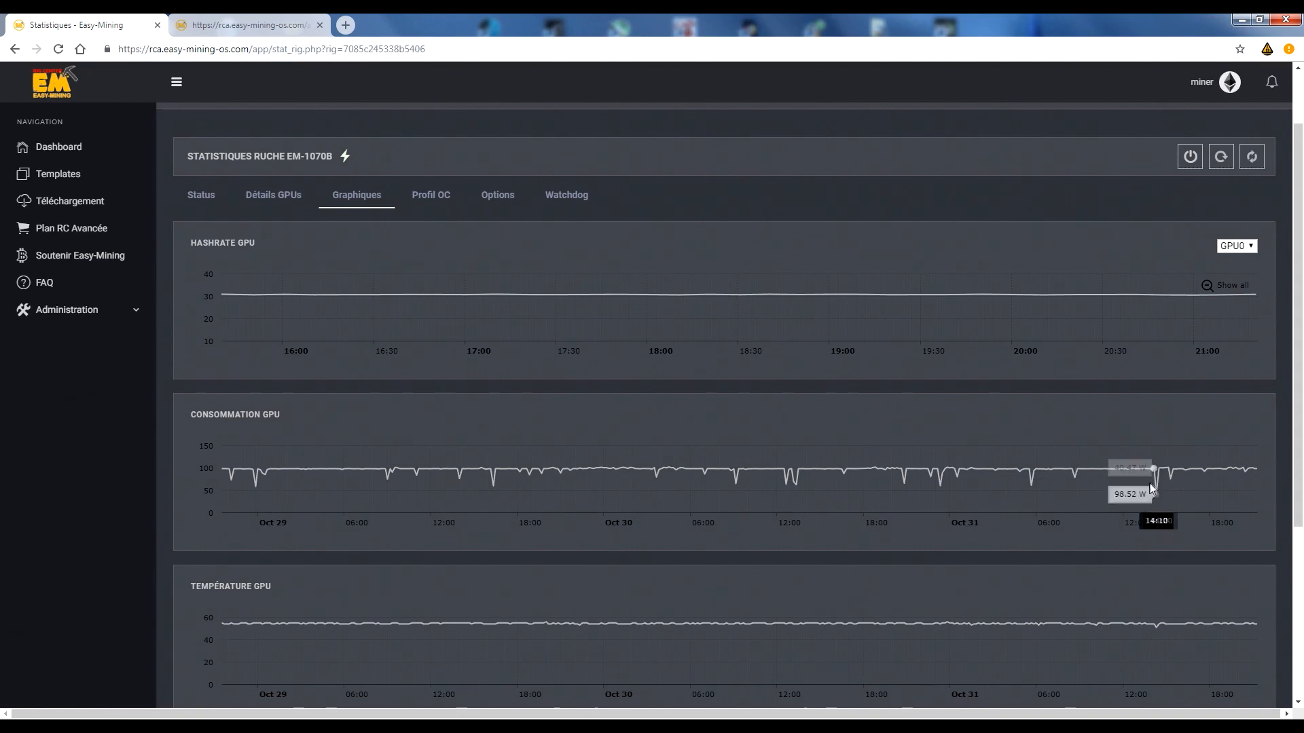
pyautogui.moveTo(1053, 495); pyautogui.dragTo(1253, 469)
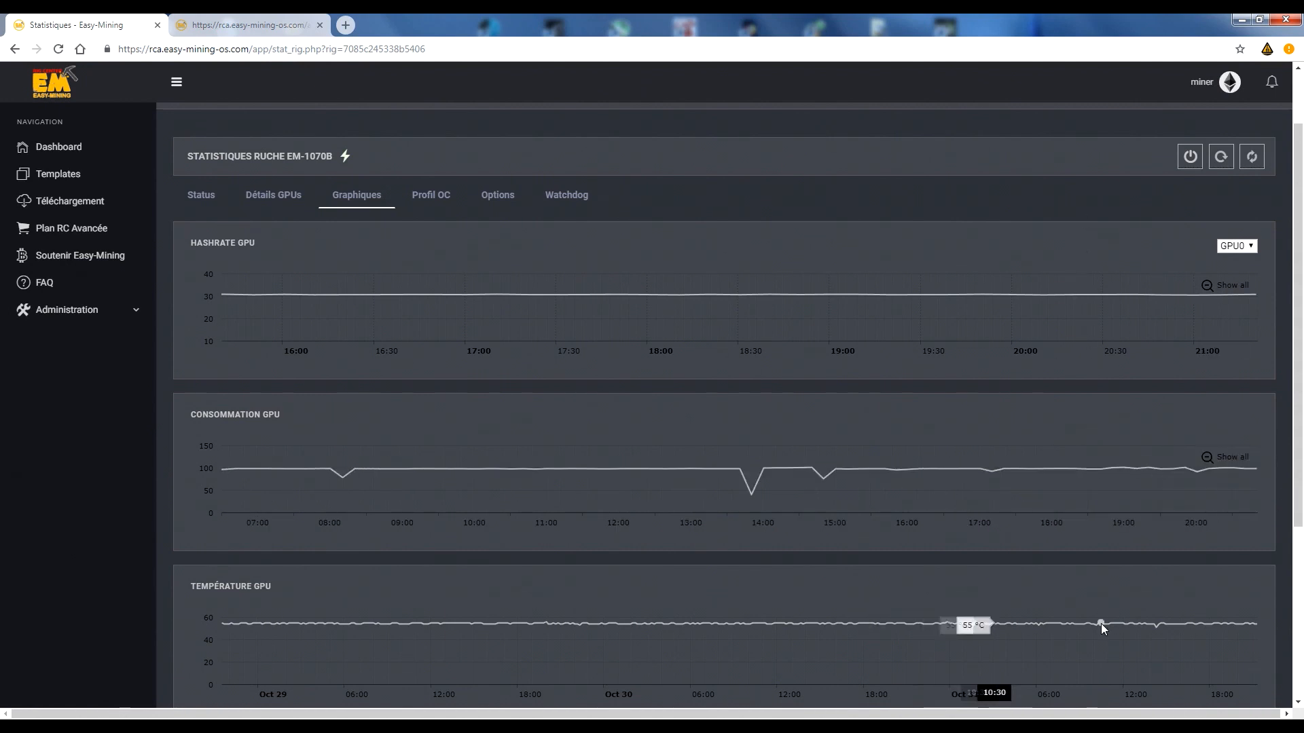
pyautogui.scroll(-2, 1093, 543)
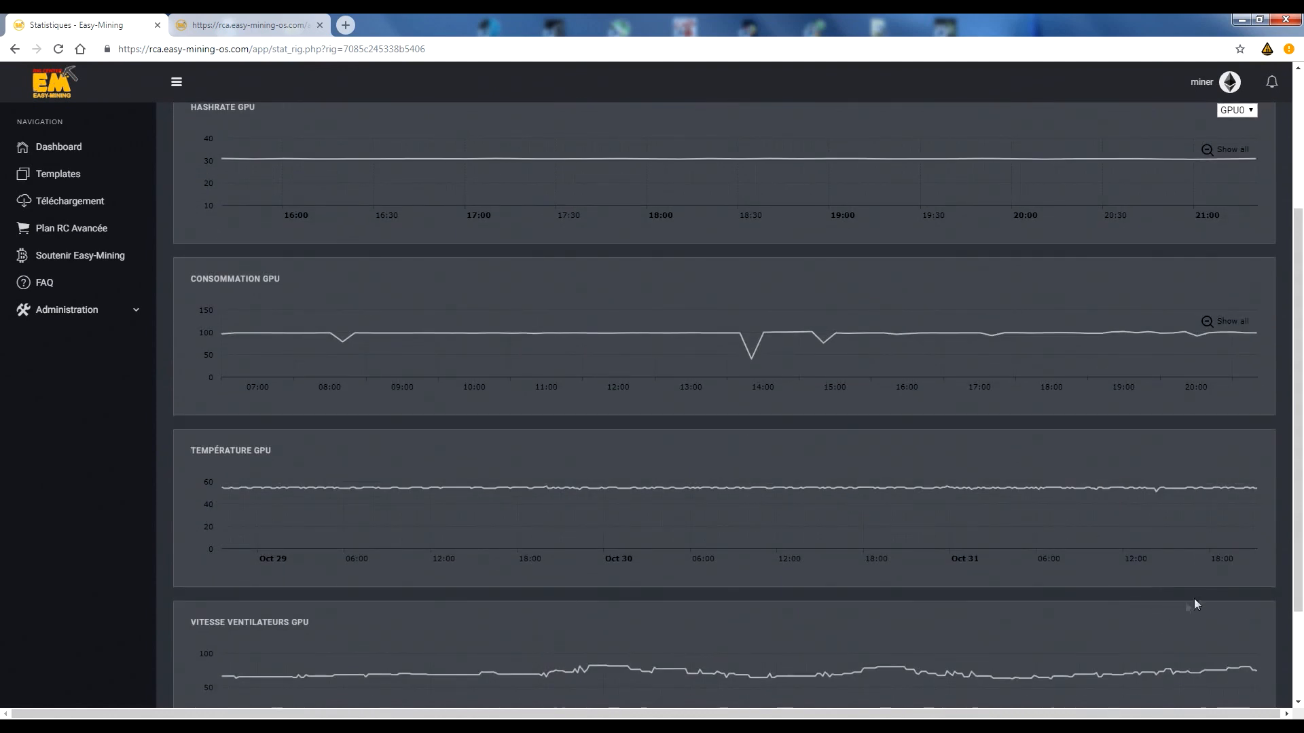
pyautogui.scroll(3, 1185, 603)
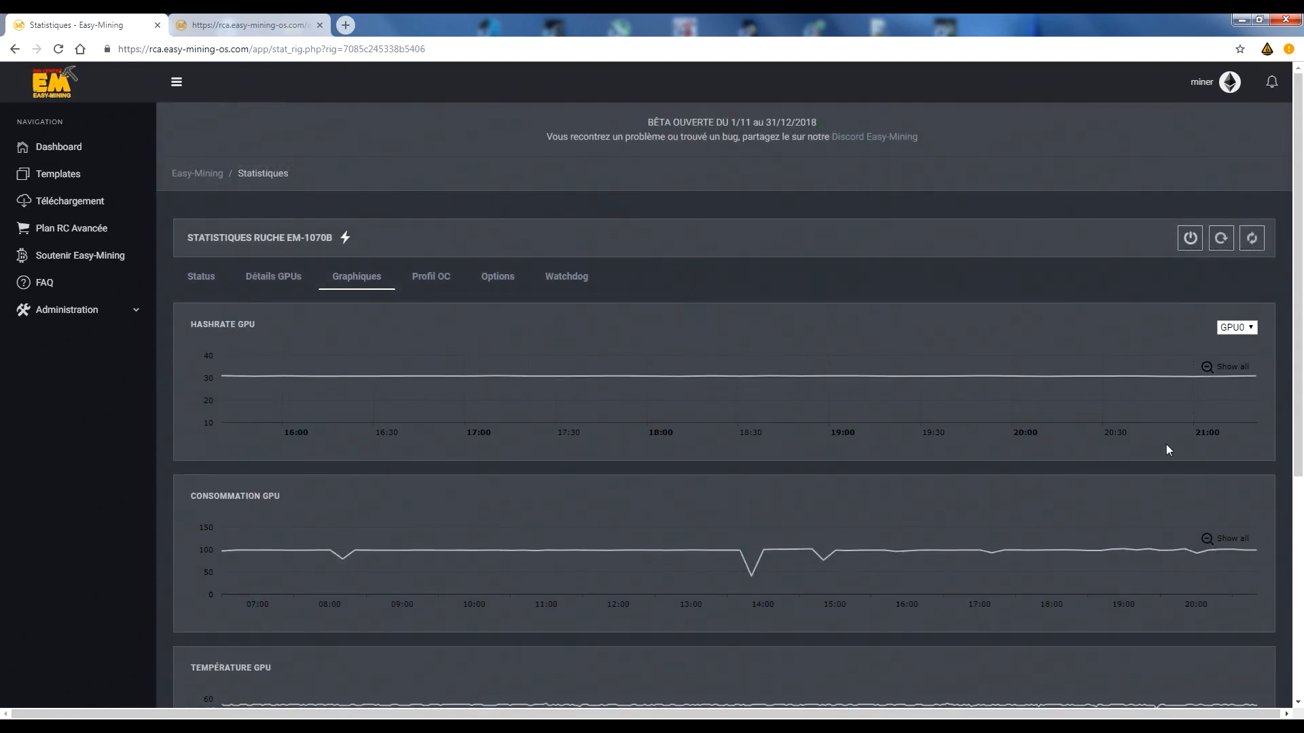
pyautogui.scroll(-5, 1265, 540)
pyautogui.scroll(5, 1259, 448)
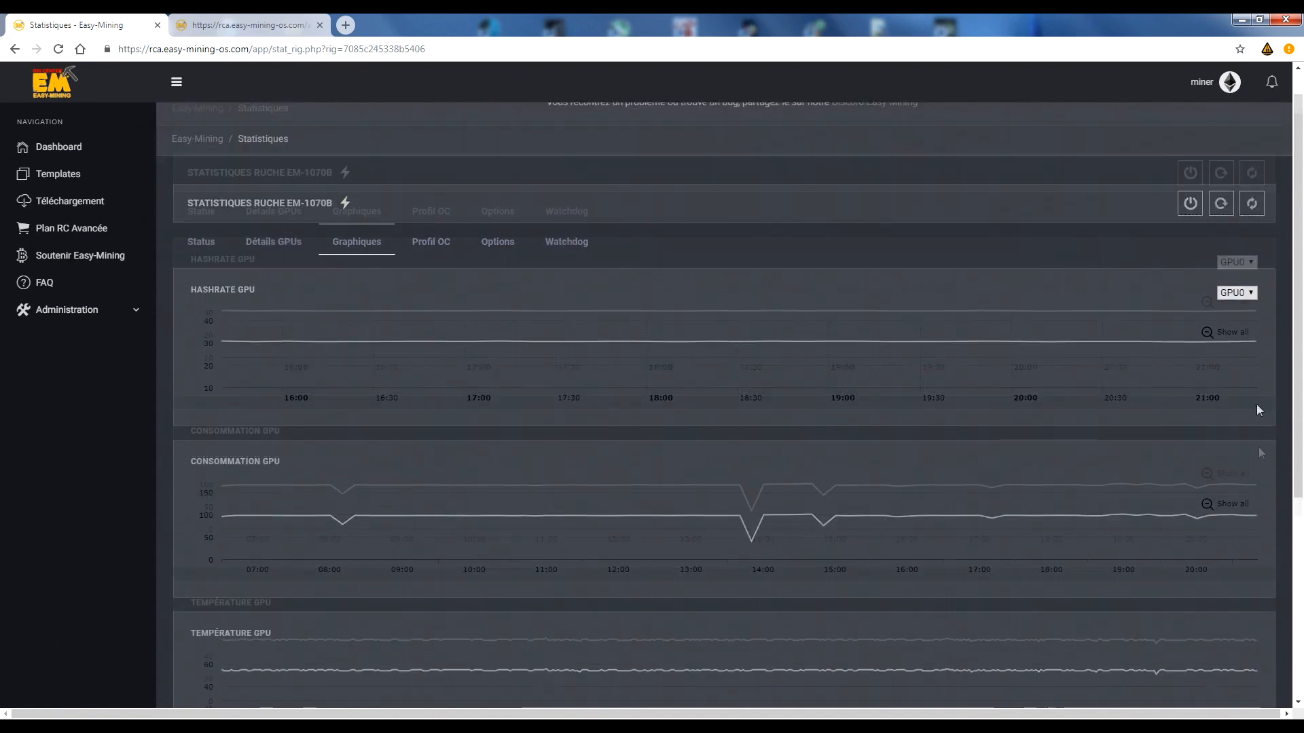
# Switch the graphs to GPU3 and examine its hashrate, consumption, temperature and fan speed history.
pyautogui.click(1236, 327)
pyautogui.click(1232, 376)
pyautogui.click(1233, 367)
pyautogui.scroll(-3, 1222, 441)
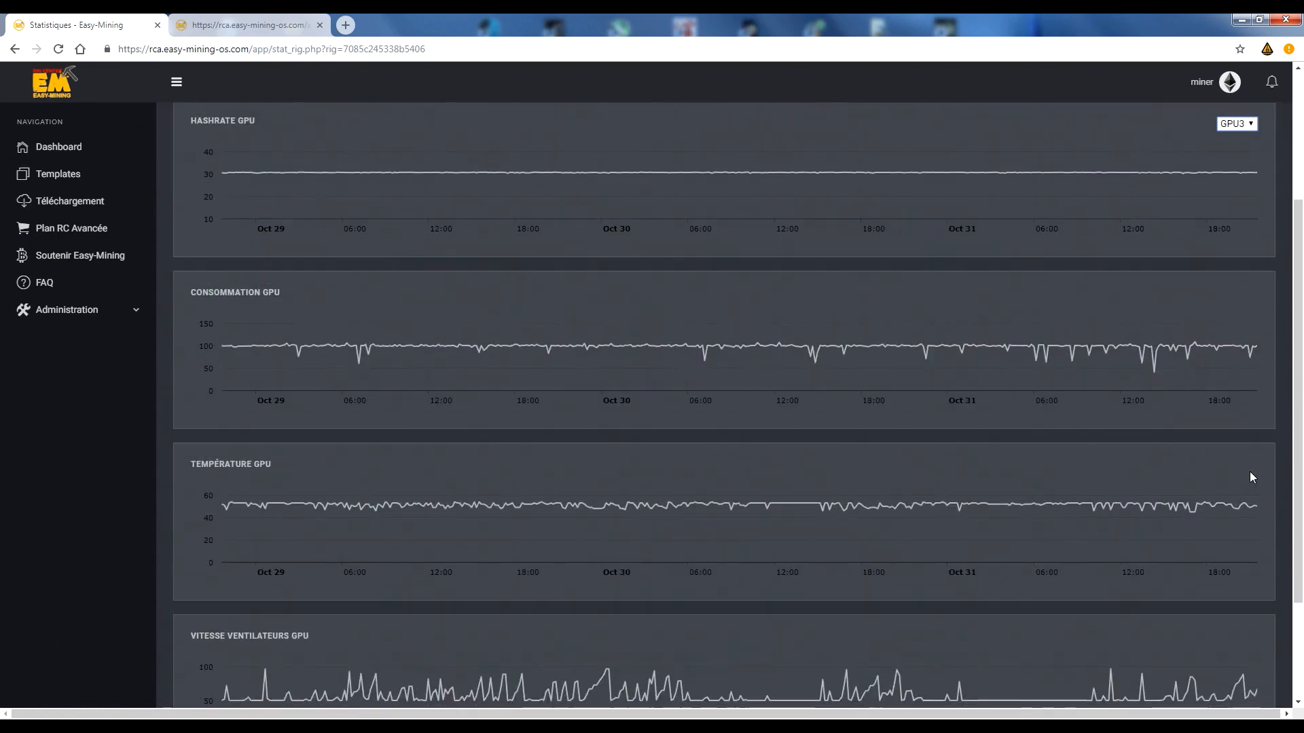
pyautogui.scroll(-3, 1251, 477)
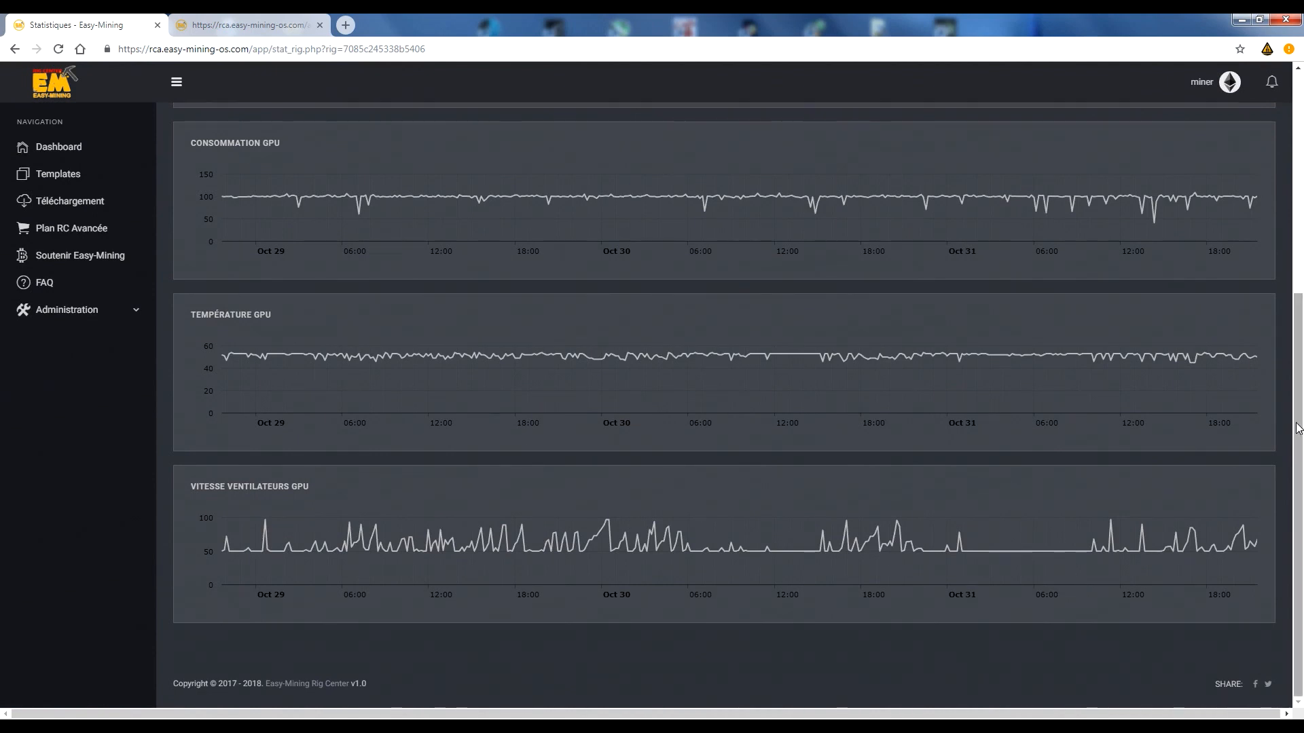
pyautogui.moveTo(1299, 438); pyautogui.dragTo(1164, 299)
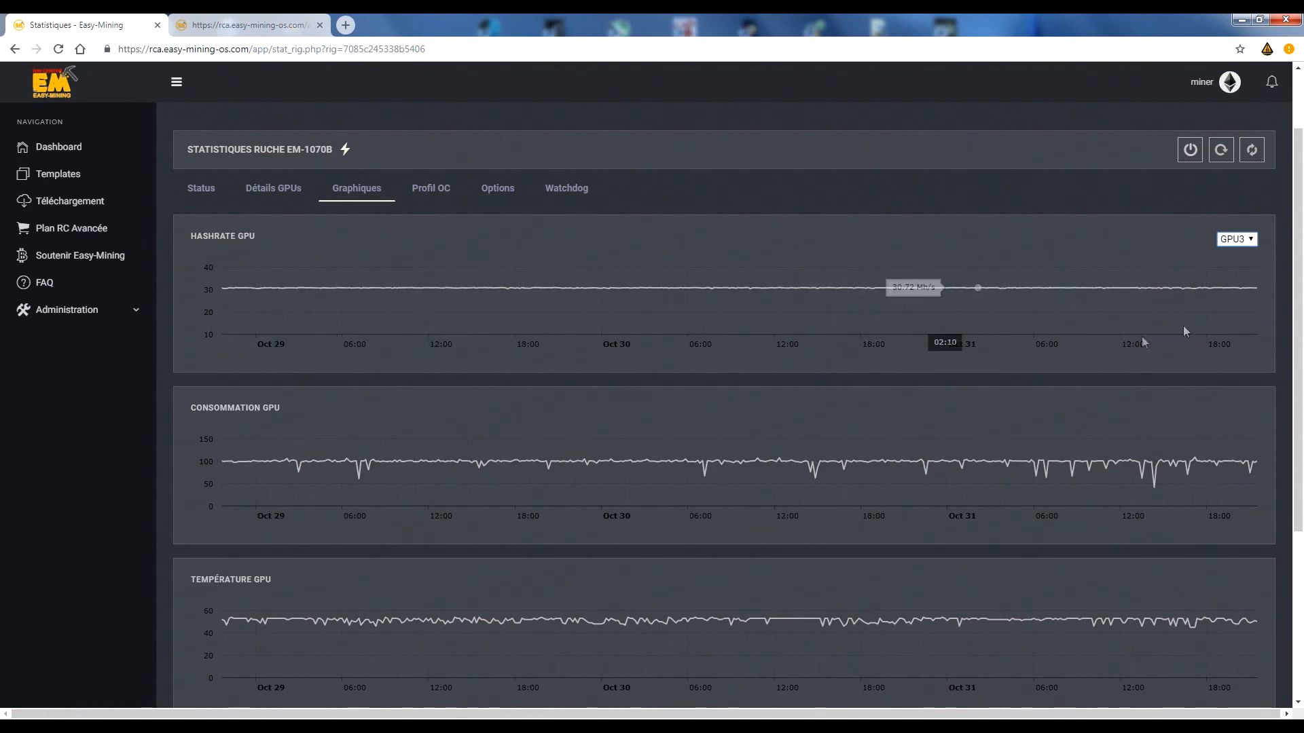
# Display EM-1070b's overclocking profile and examine its temperature, memory, core, power and minimum fan speed settings.
pyautogui.moveTo(1297, 340); pyautogui.dragTo(1297, 272)
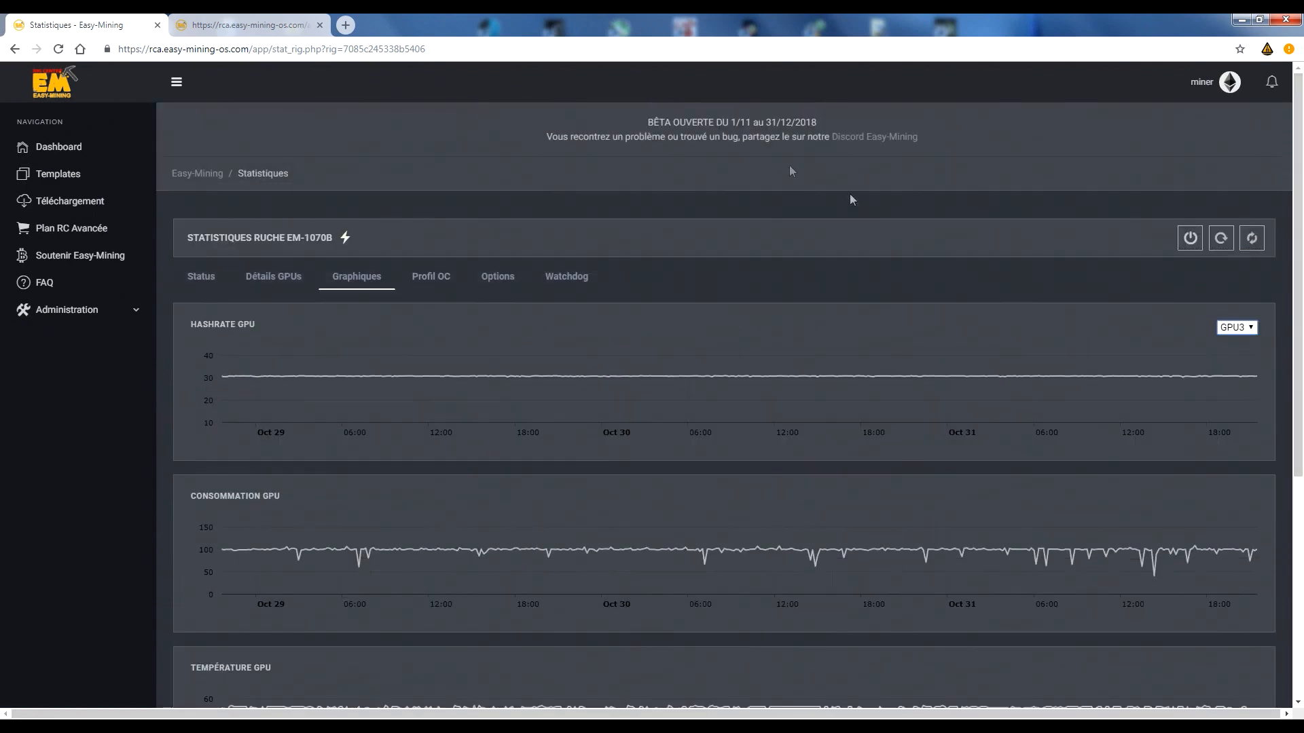
pyautogui.click(433, 280)
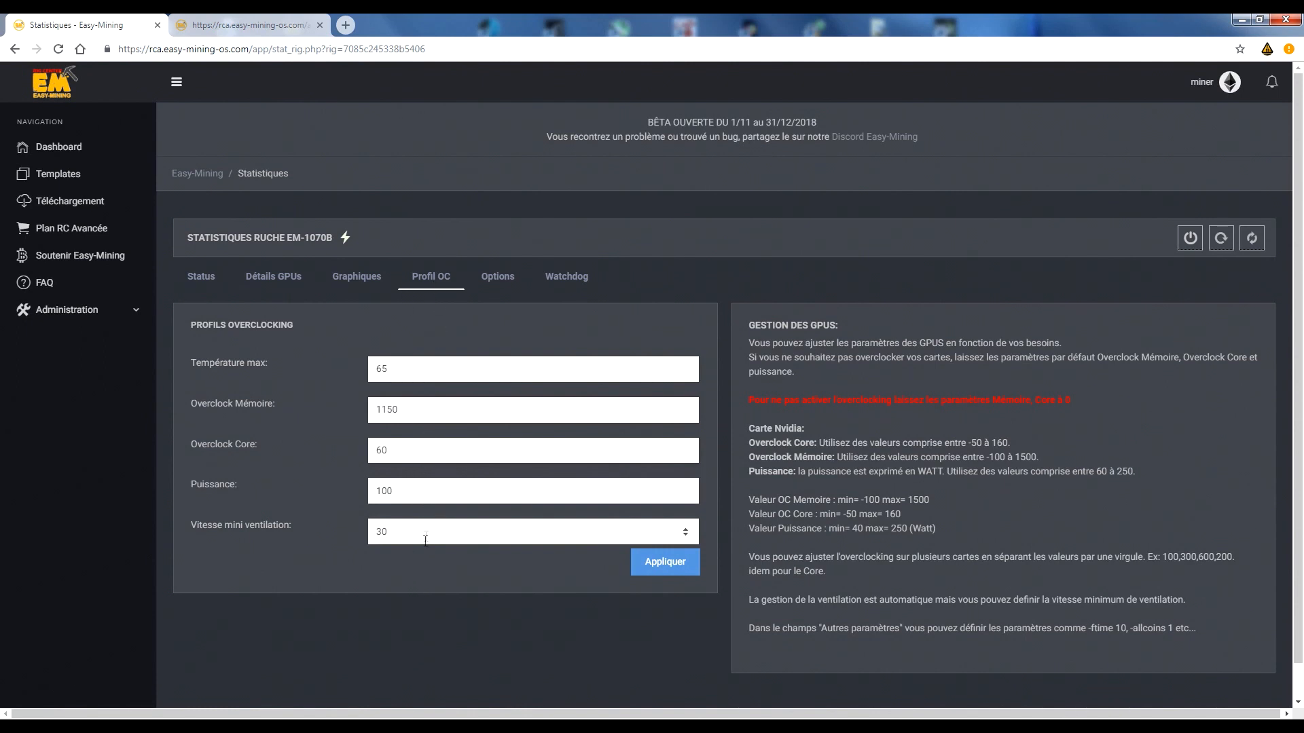
pyautogui.moveTo(253, 238); pyautogui.dragTo(340, 238)
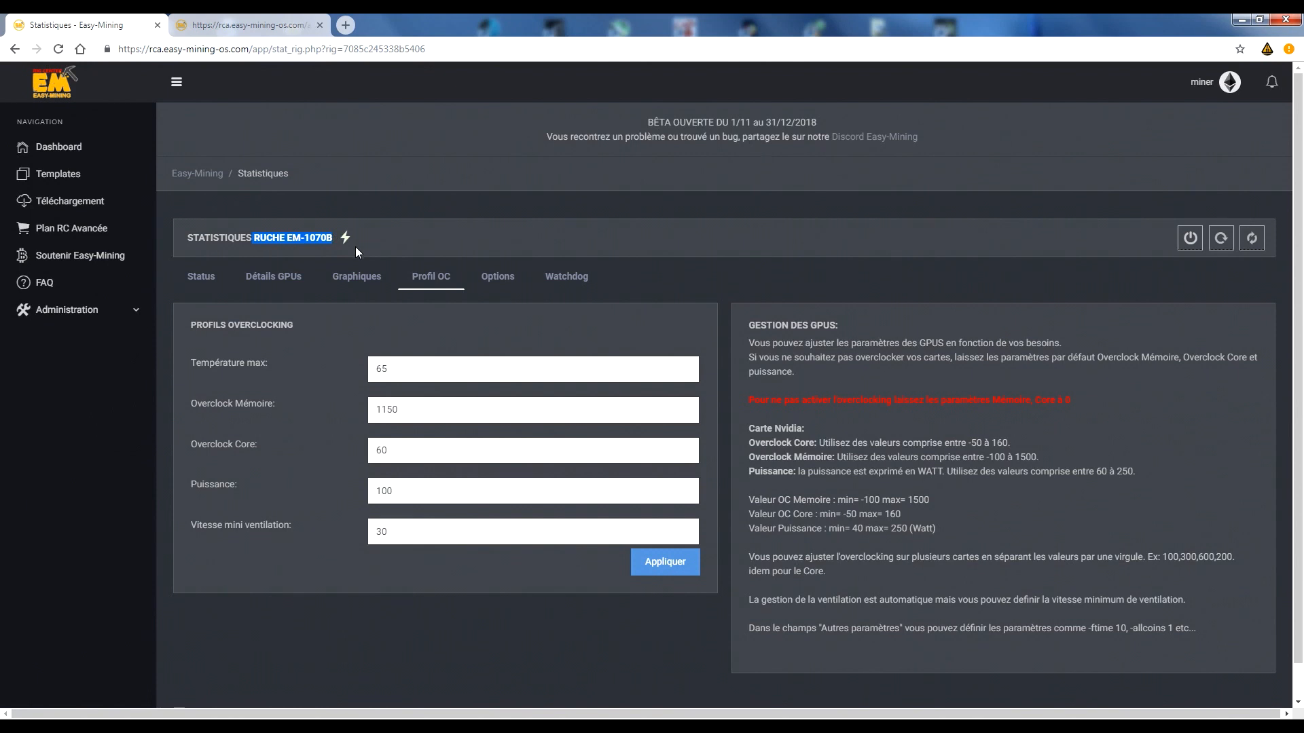
pyautogui.click(417, 557)
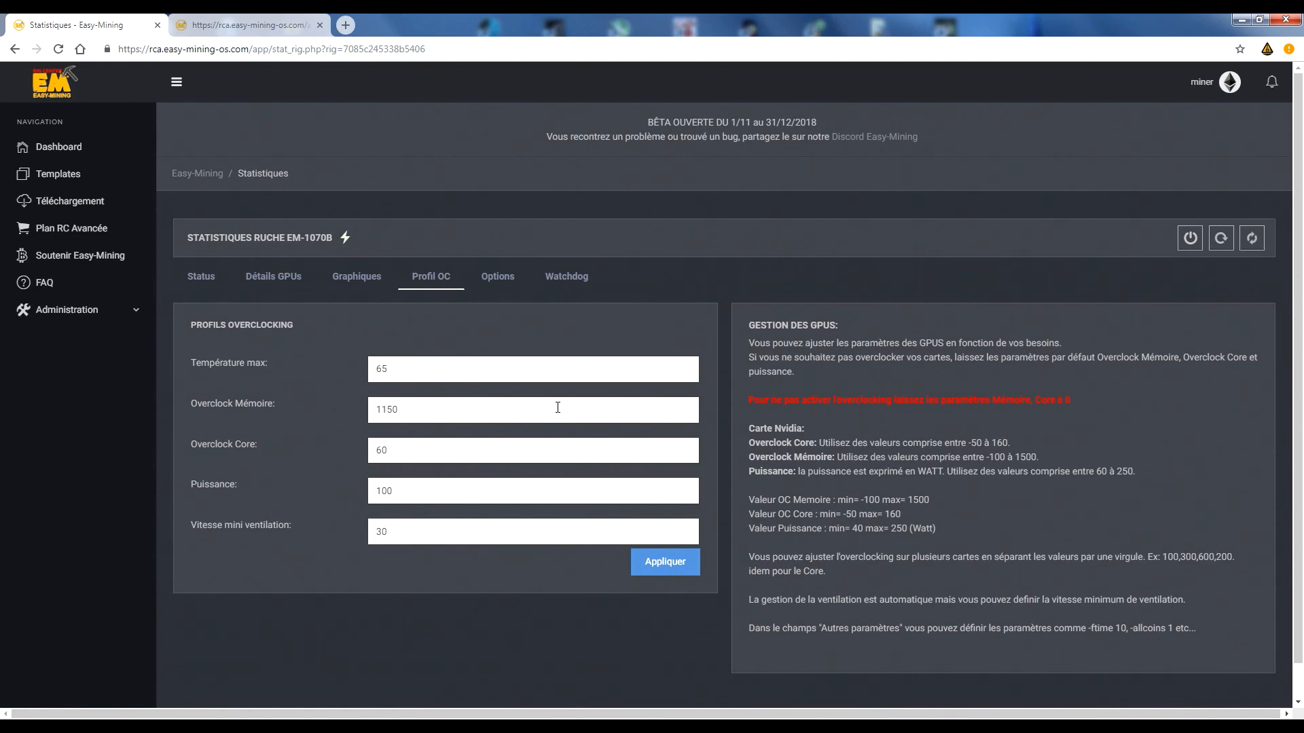
# Open the template list in a separate tab and open the NVIDIA ETC template's configuration for editing.
pyautogui.rightClick(45, 170)
pyautogui.click(101, 179)
pyautogui.hotkey('ctrl', 'Tab')
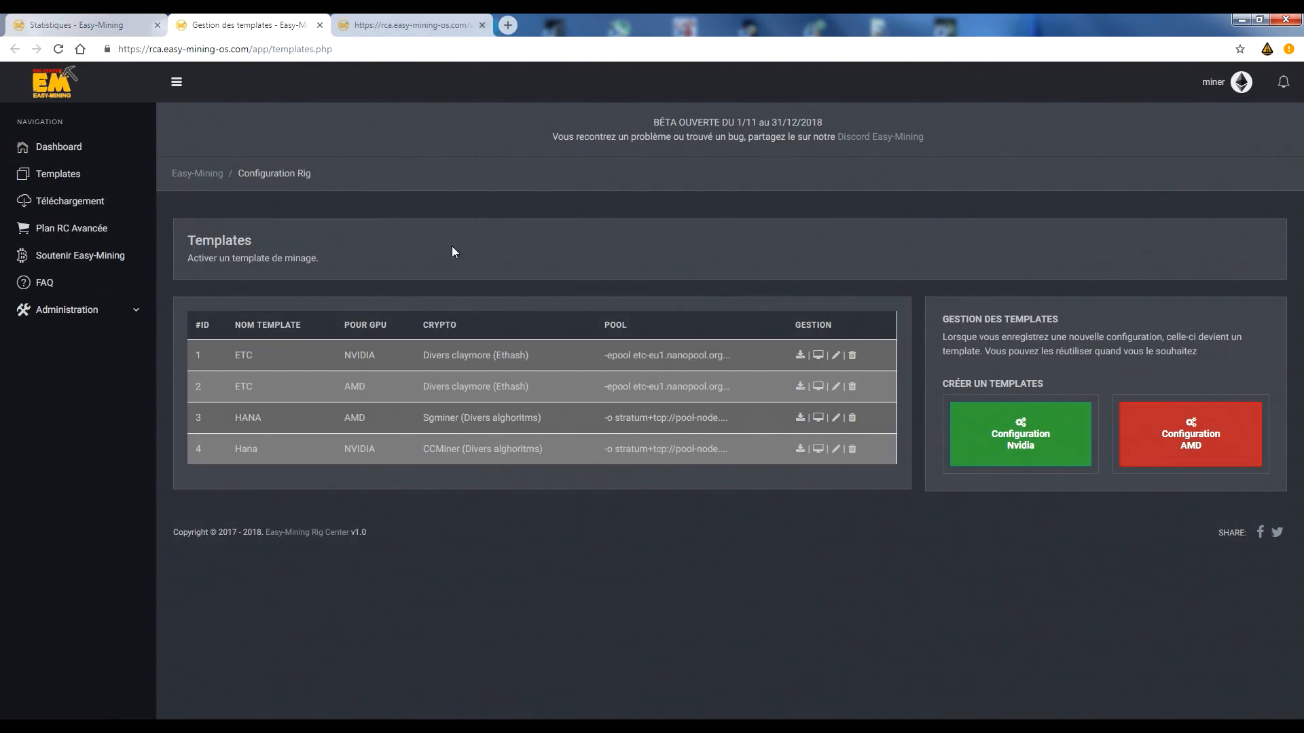
pyautogui.click(793, 412)
pyautogui.scroll(-1, 723, 238)
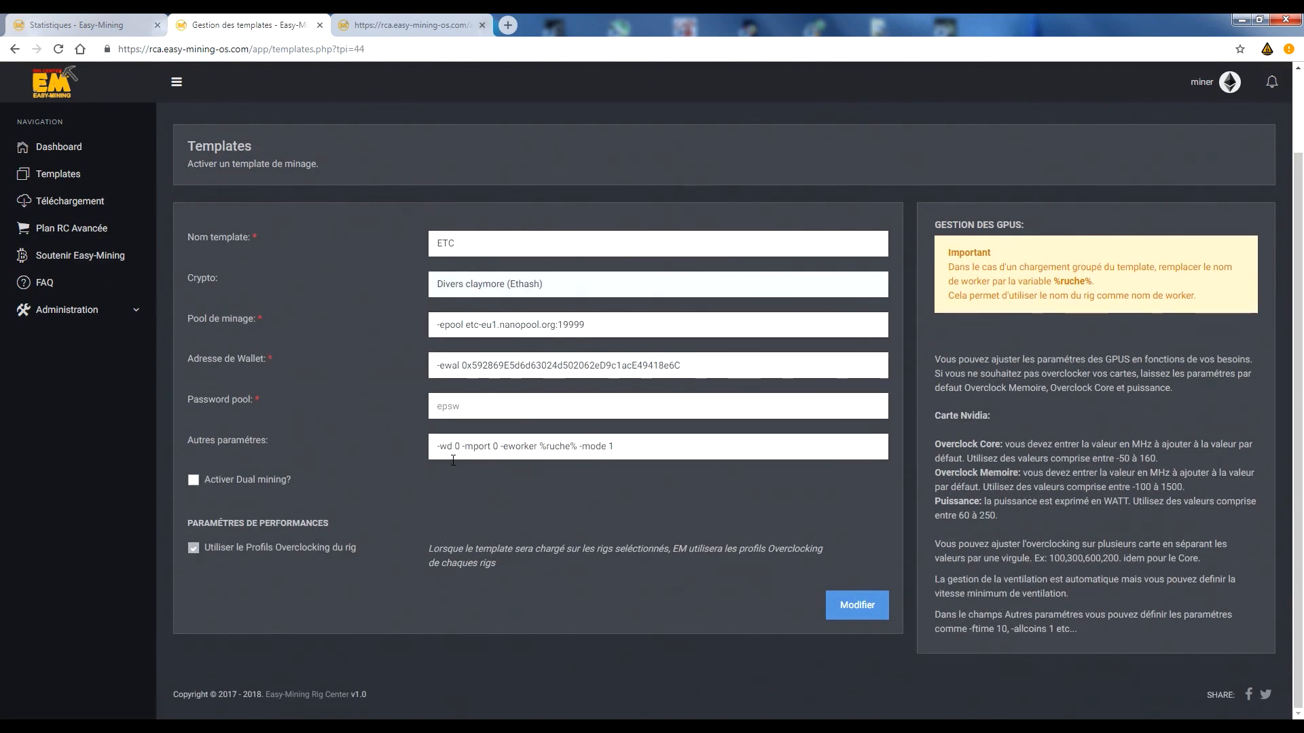
# Examine the template's option to use the rig's overclocking profile, turning it off to view the template's own performance settings and on again.
pyautogui.moveTo(444, 244); pyautogui.dragTo(480, 250)
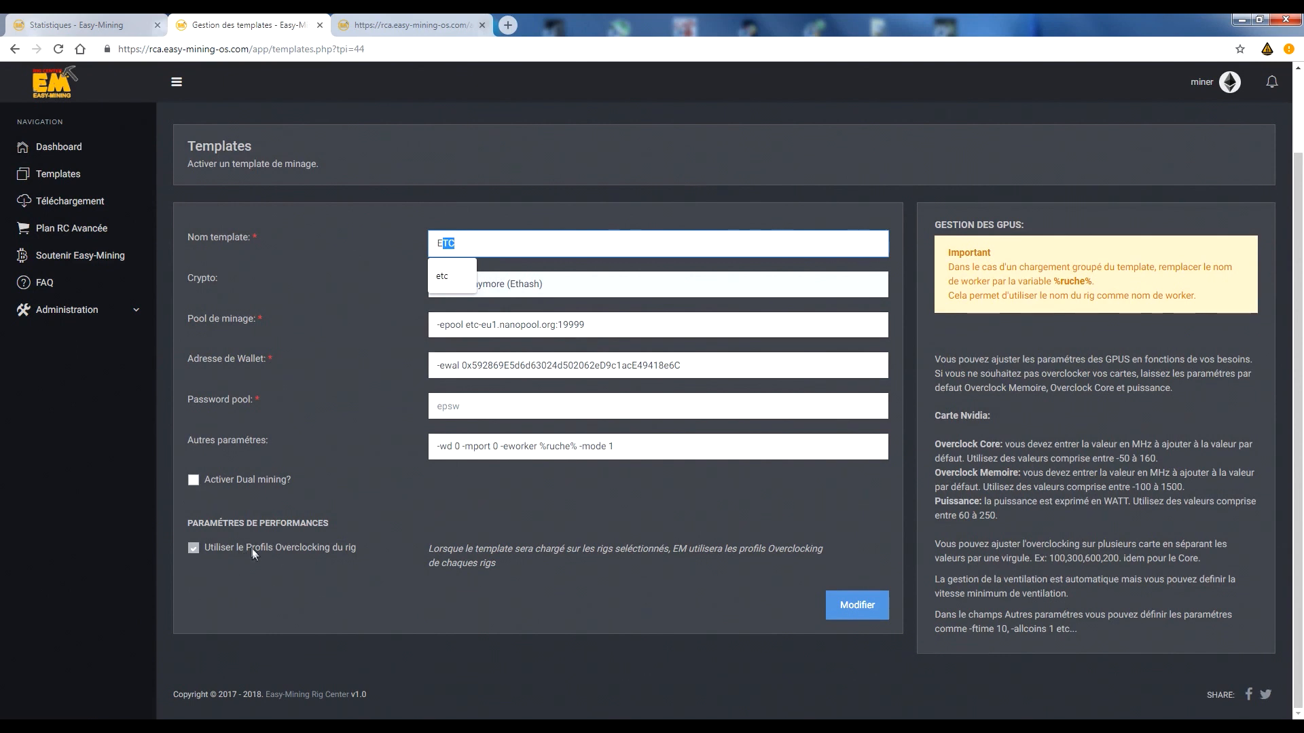
pyautogui.moveTo(218, 551); pyautogui.dragTo(361, 544)
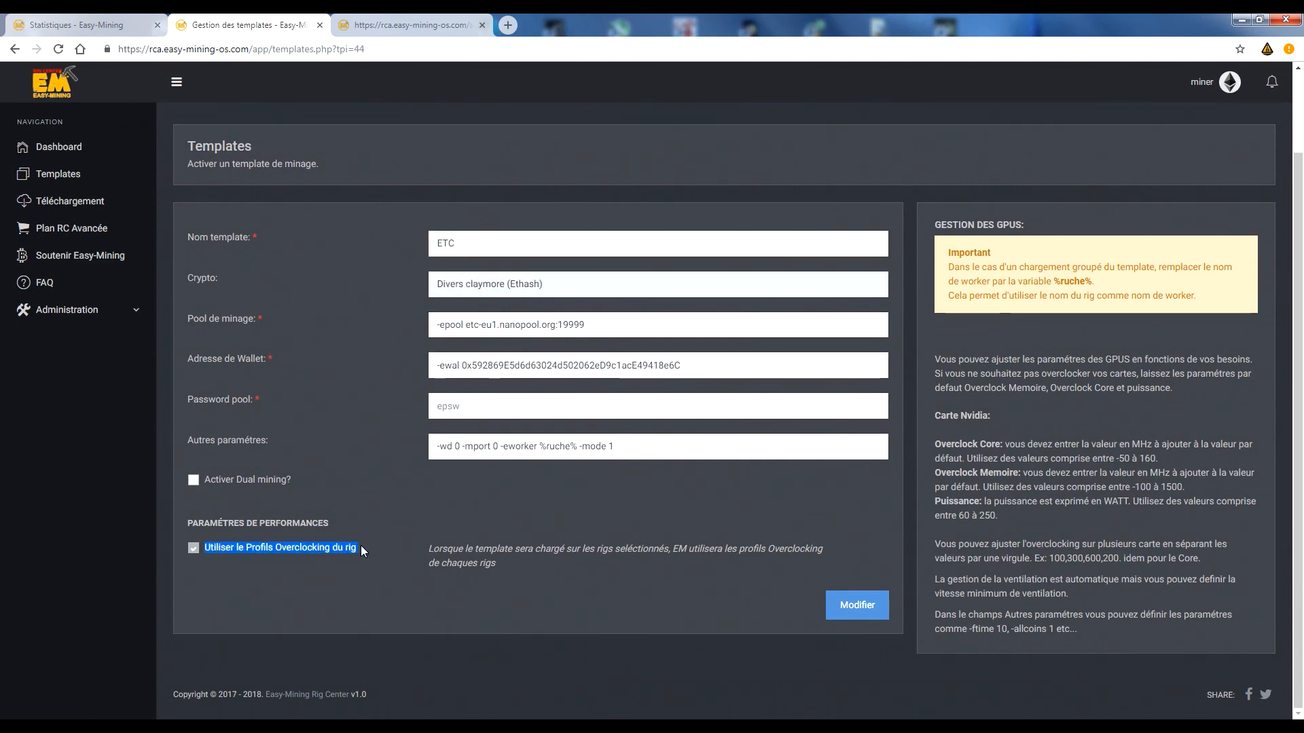
pyautogui.moveTo(510, 563); pyautogui.dragTo(421, 548)
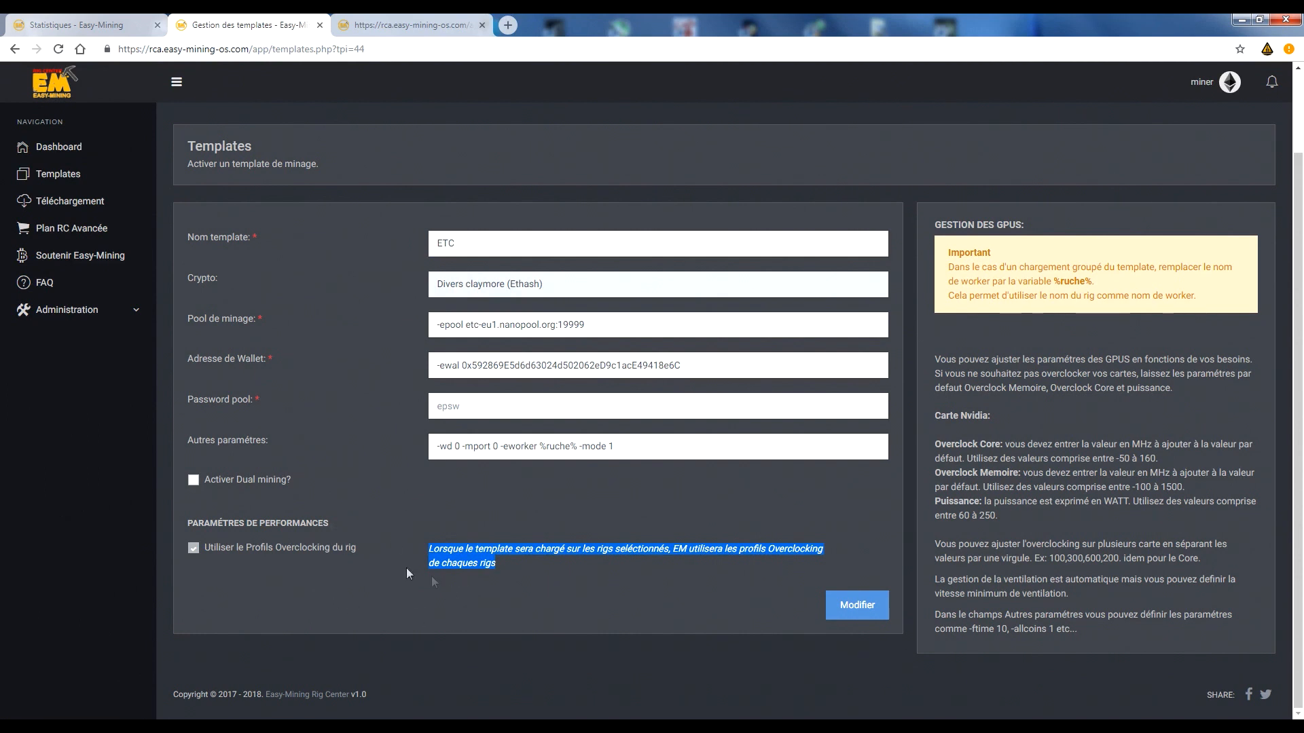
pyautogui.click(194, 552)
pyautogui.scroll(-3, 416, 398)
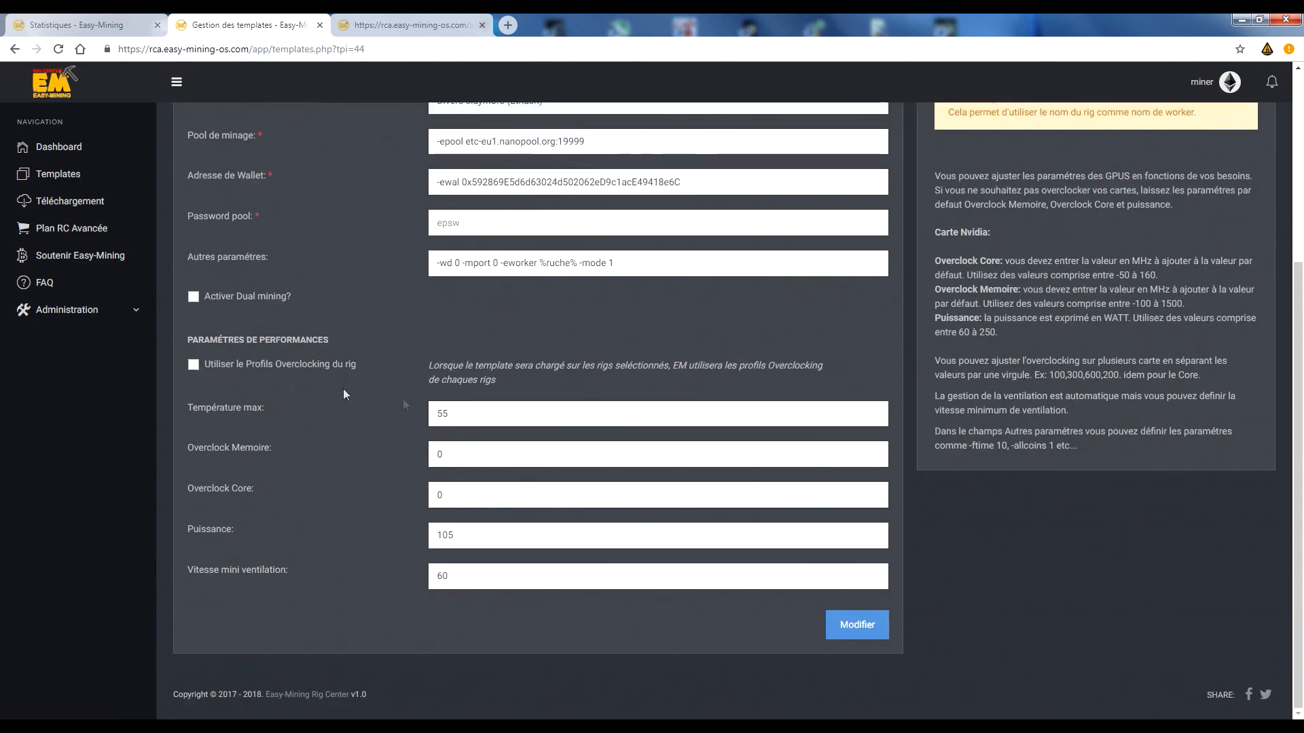
pyautogui.click(194, 365)
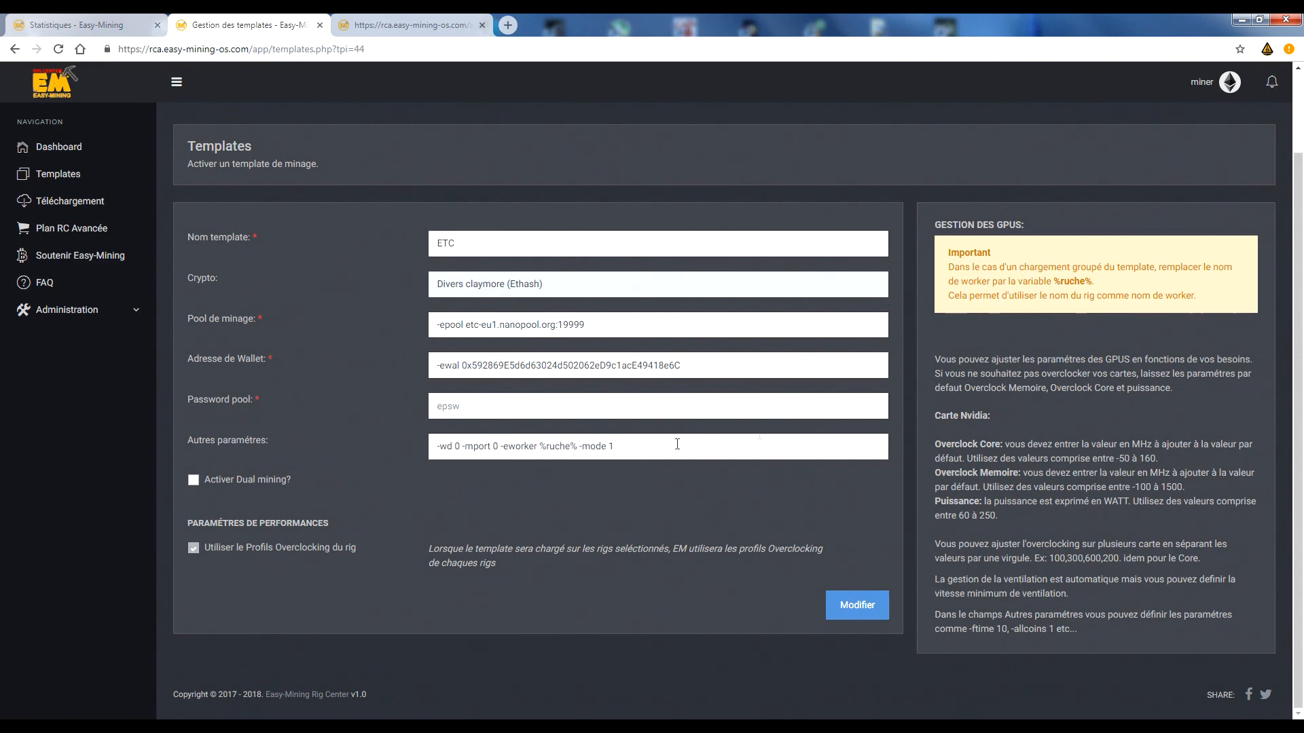
# Examine the %ruche% worker variable in the Important notice and in the ETC template's other parameters.
pyautogui.moveTo(1053, 282); pyautogui.dragTo(1086, 282)
pyautogui.rightClick(1086, 283)
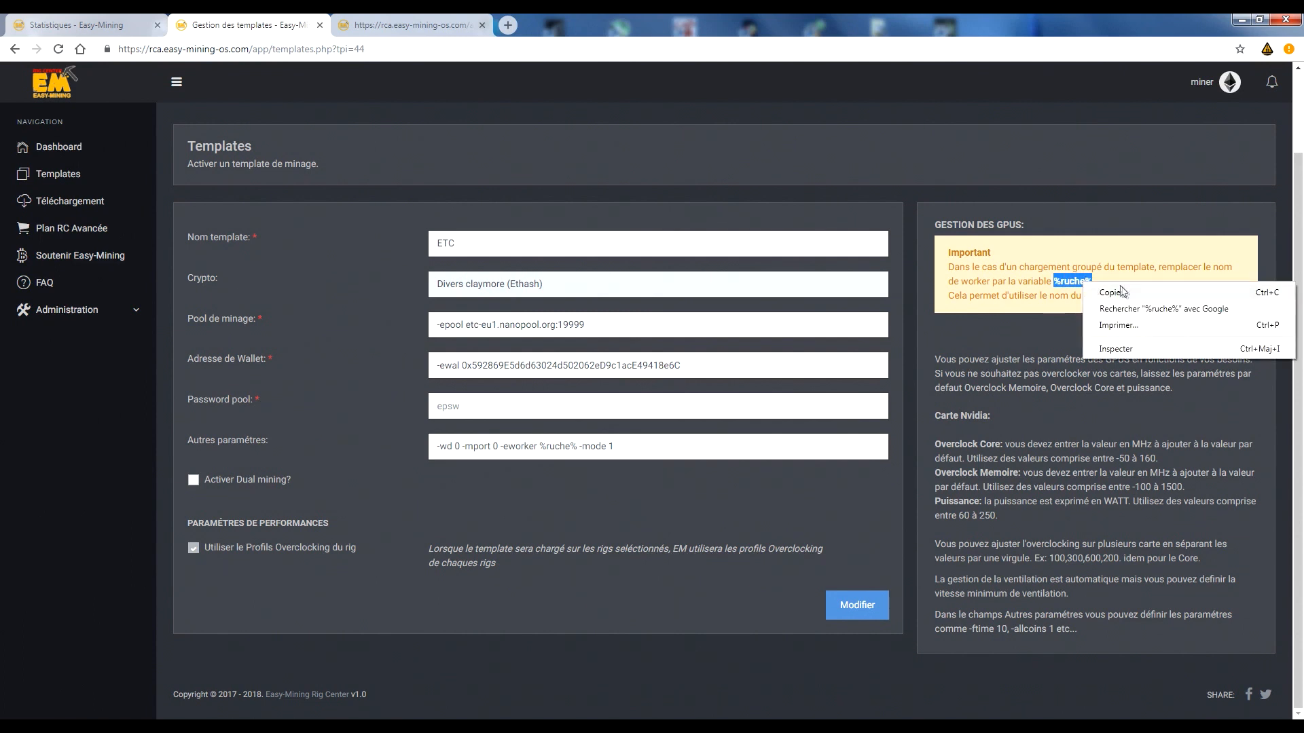
pyautogui.click(1092, 291)
pyautogui.moveTo(1054, 284); pyautogui.dragTo(1094, 285)
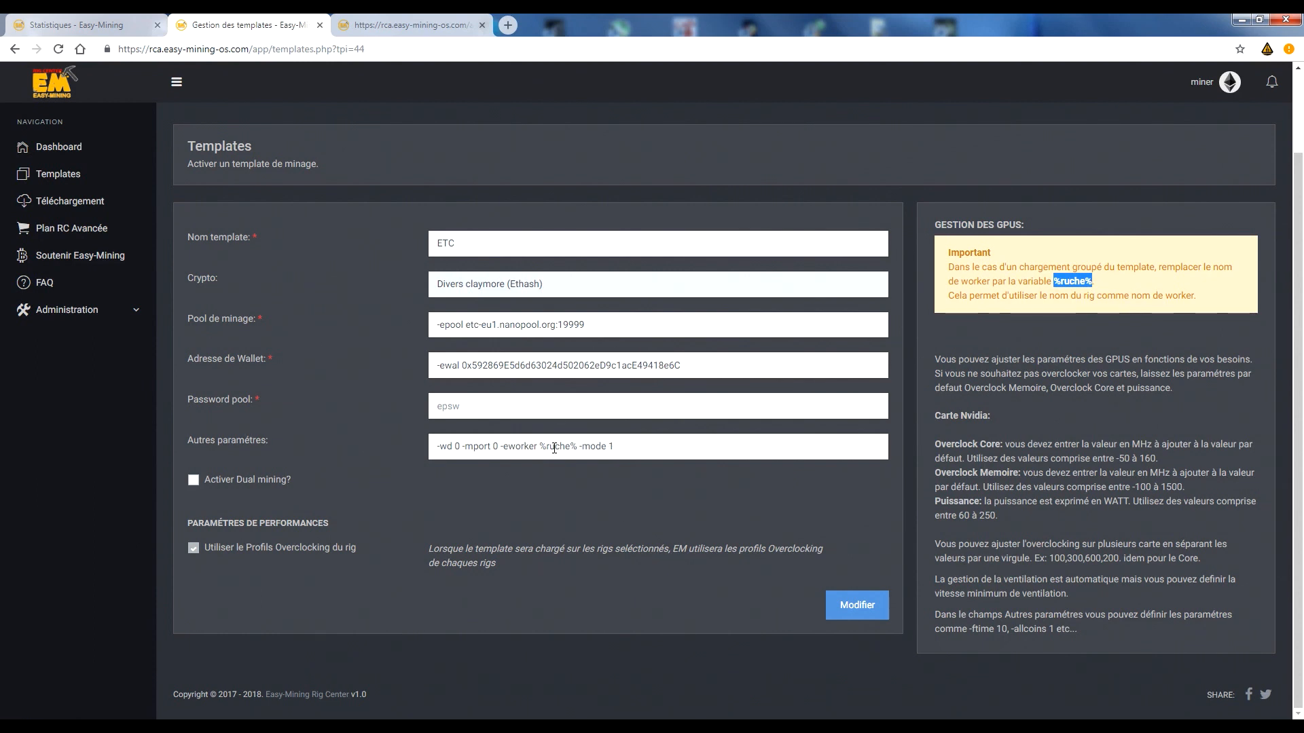
pyautogui.moveTo(540, 446); pyautogui.dragTo(578, 446)
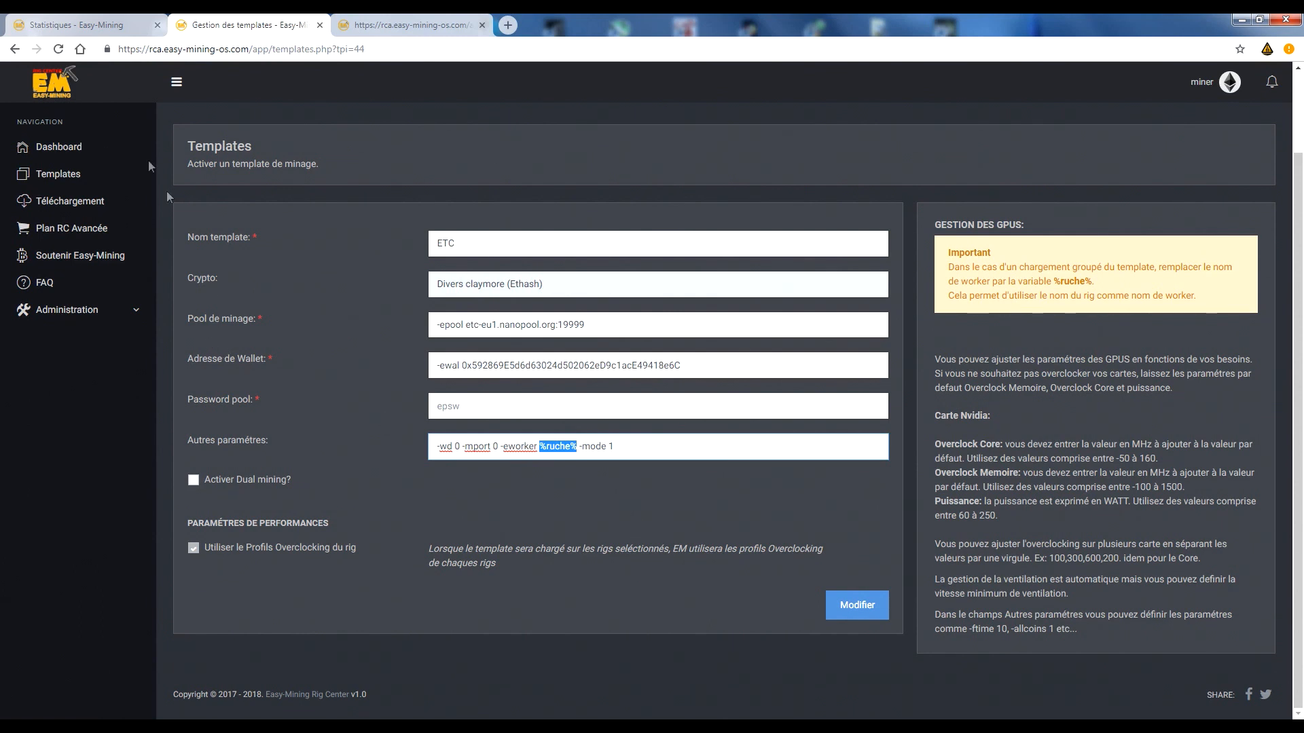
# Compare EM-1070b's overclocking profile with the ETC template's performance settings.
pyautogui.click(97, 27)
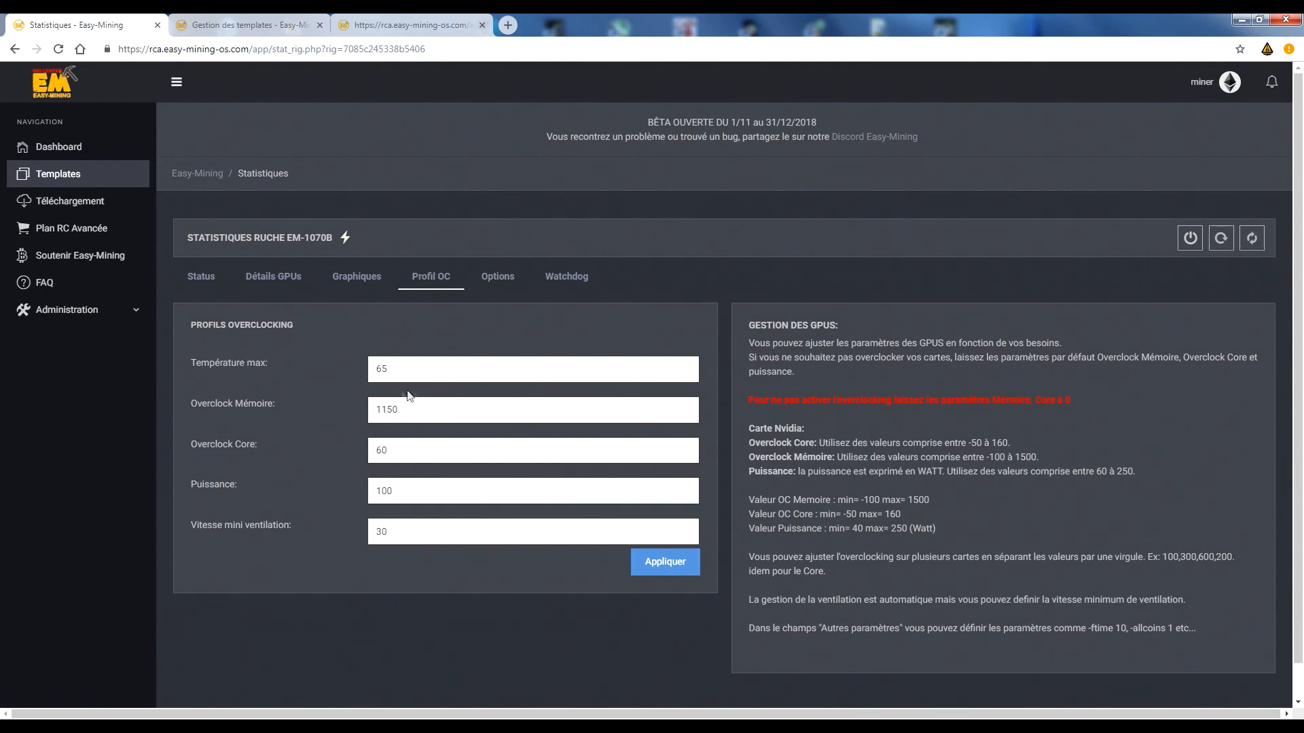
pyautogui.click(248, 25)
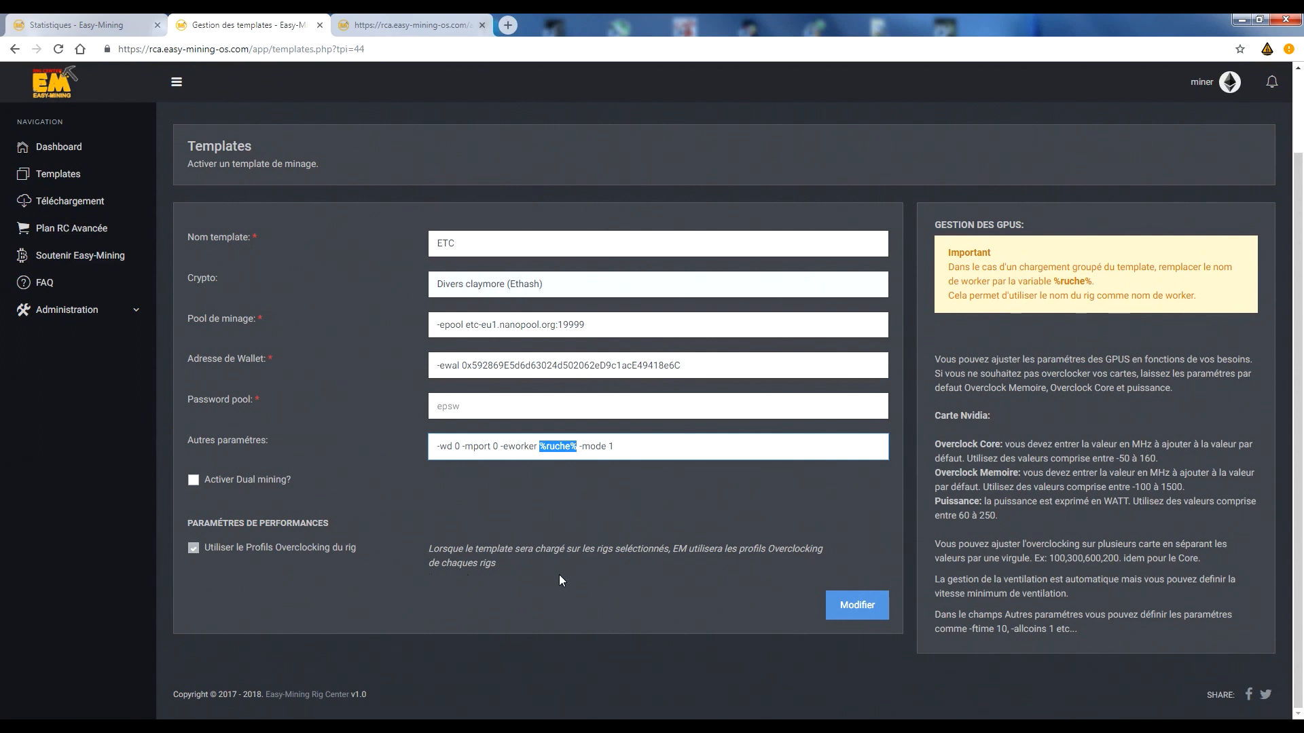
pyautogui.click(115, 21)
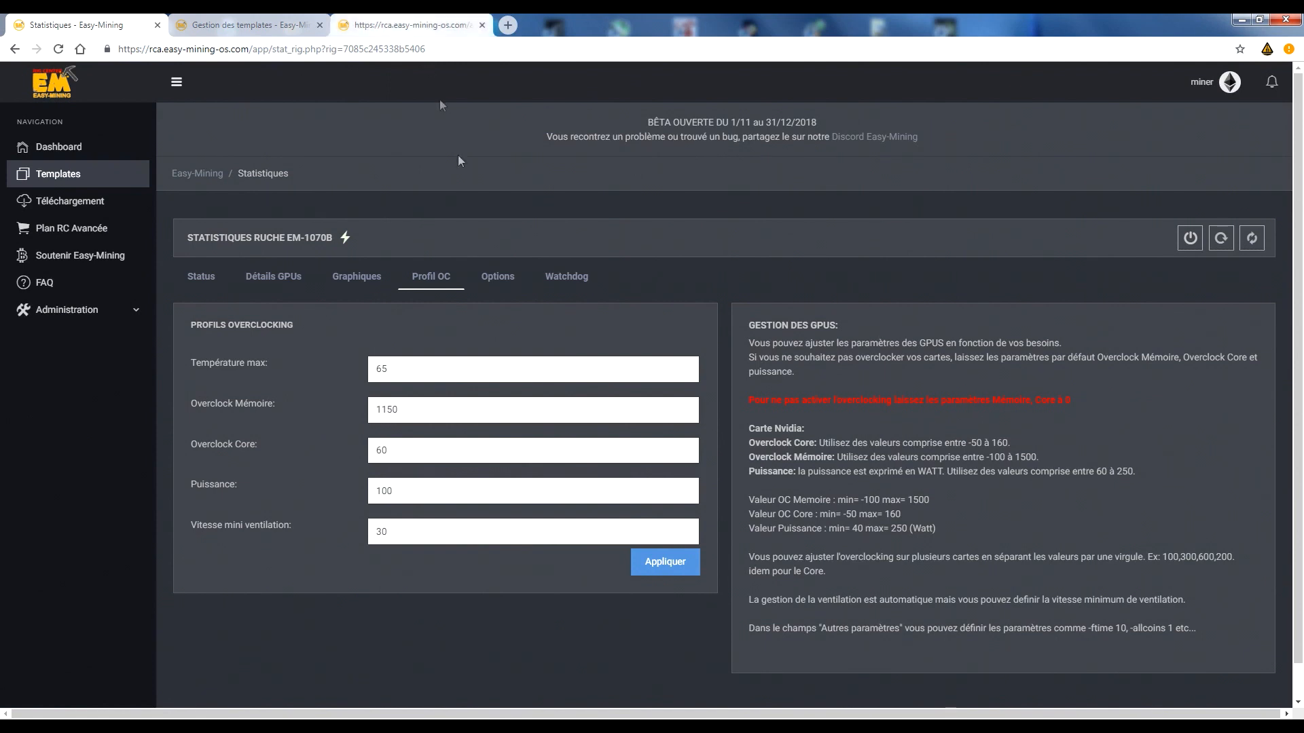
# Display EM-1070b's options, examine the rig name and the available update modes, and keep updates on Manuelle.
pyautogui.click(498, 277)
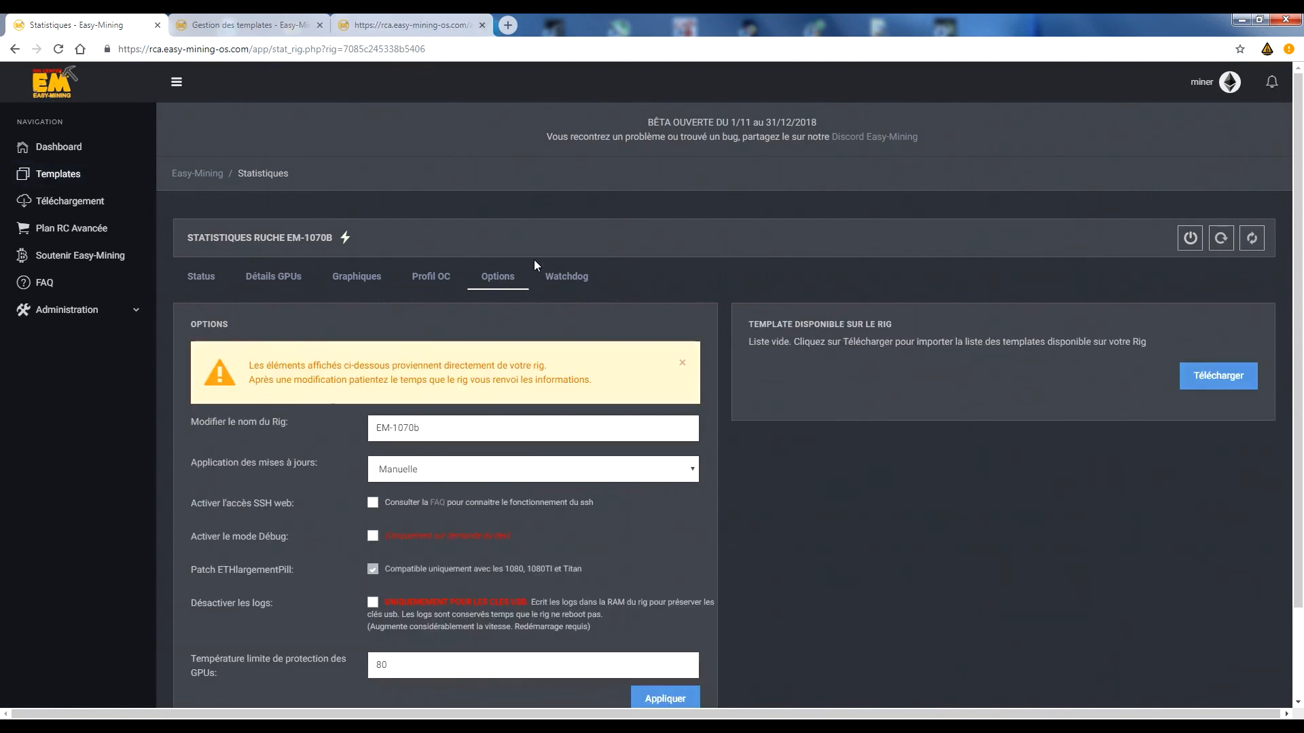
pyautogui.scroll(-1, 692, 259)
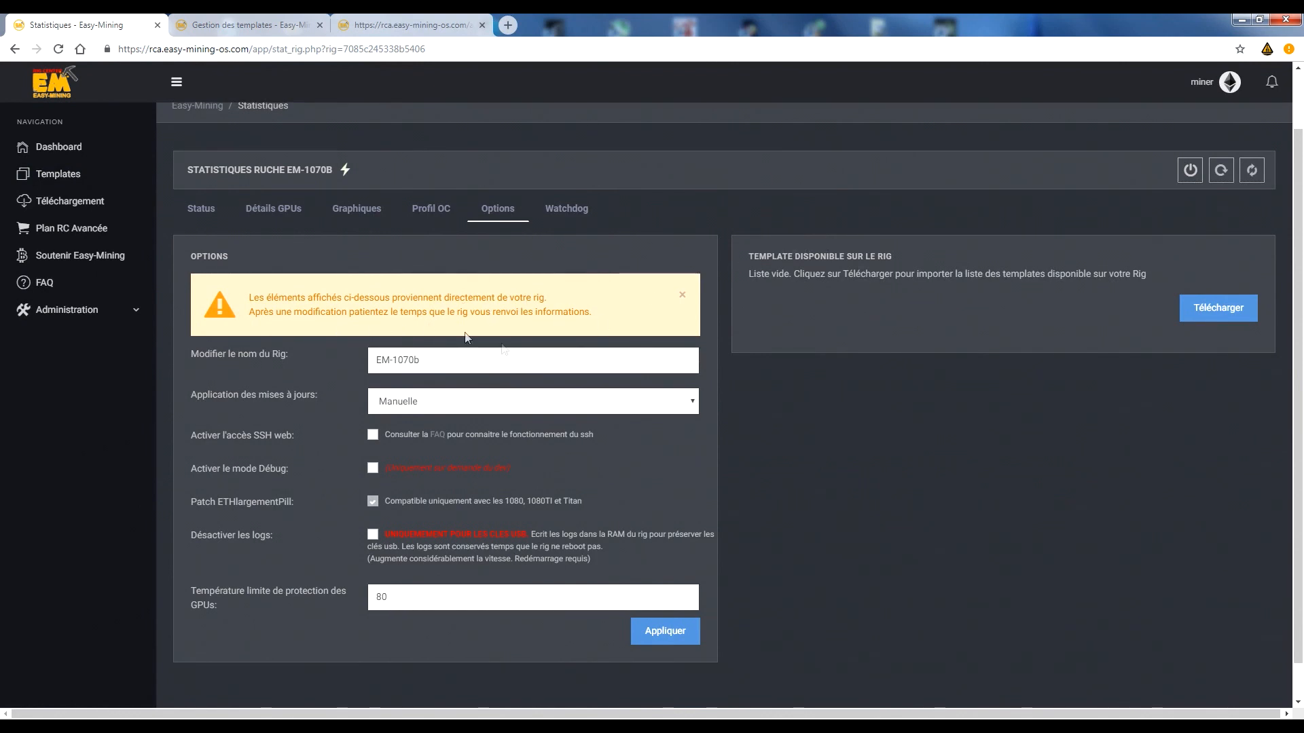
pyautogui.moveTo(492, 360); pyautogui.dragTo(221, 353)
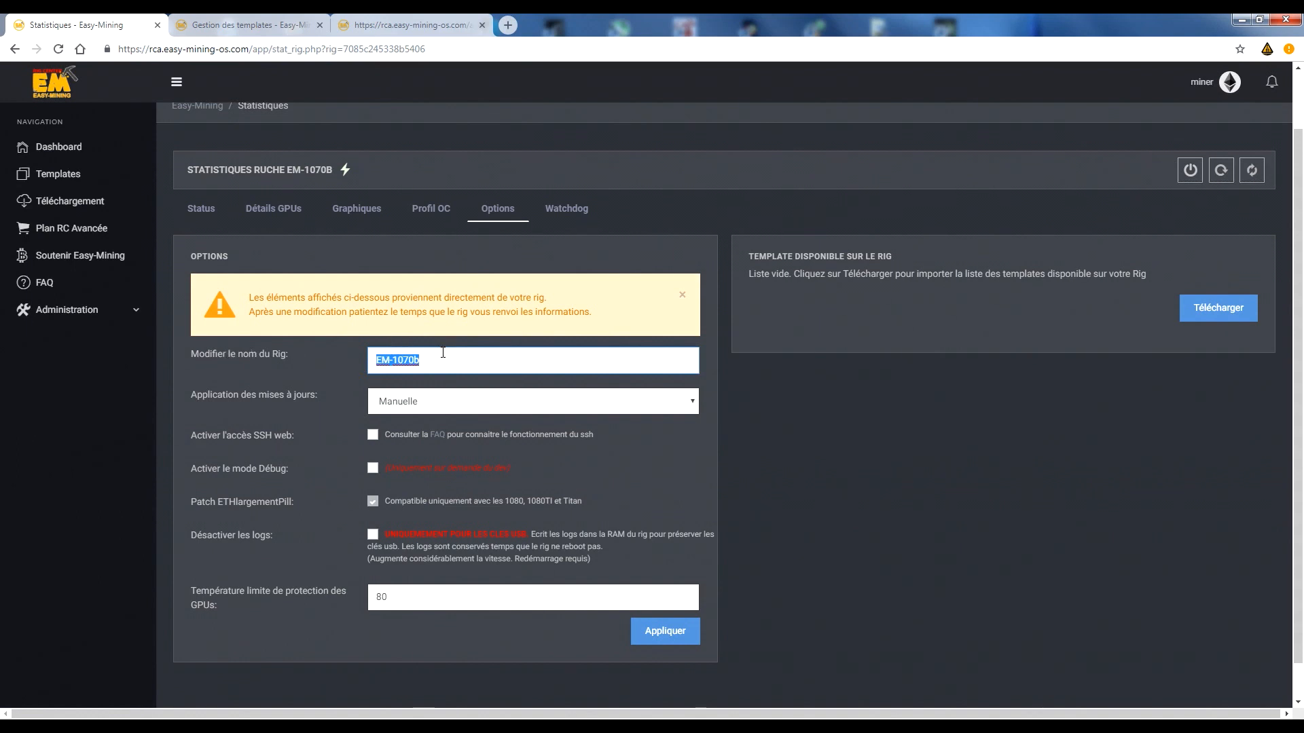
pyautogui.click(465, 405)
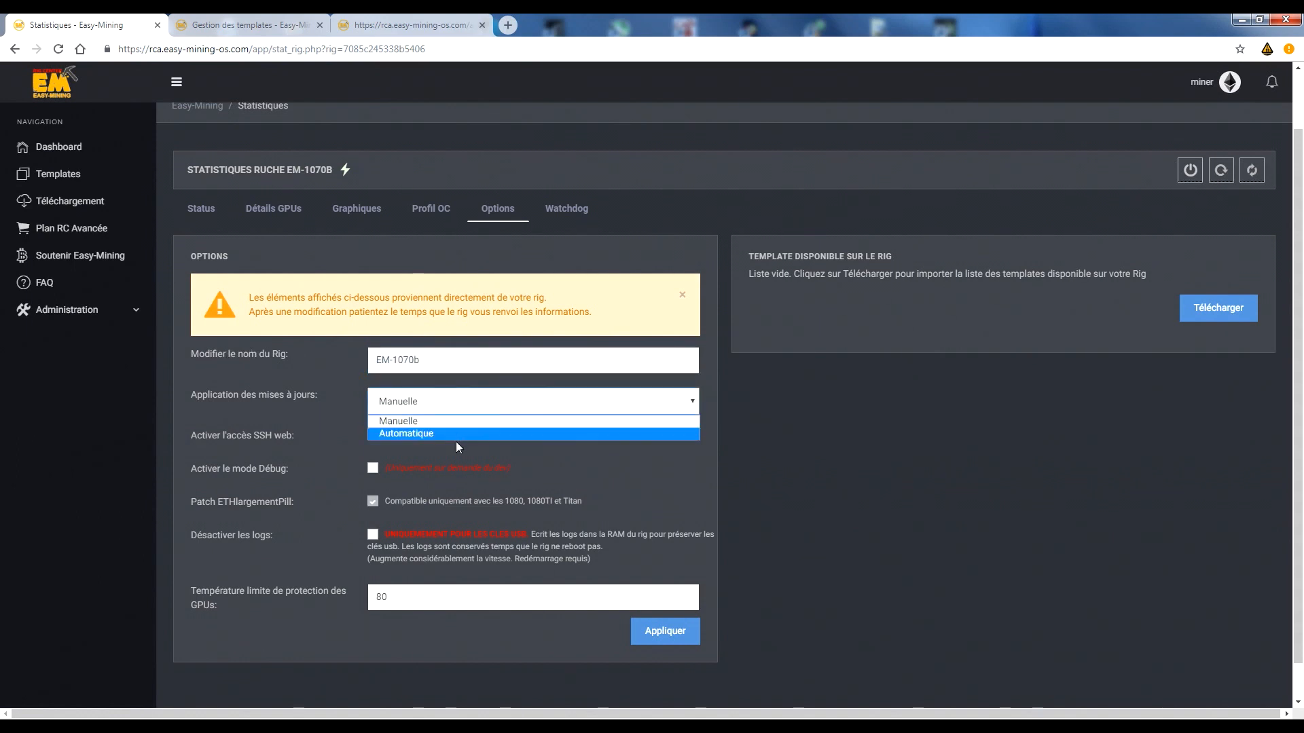
pyautogui.click(457, 422)
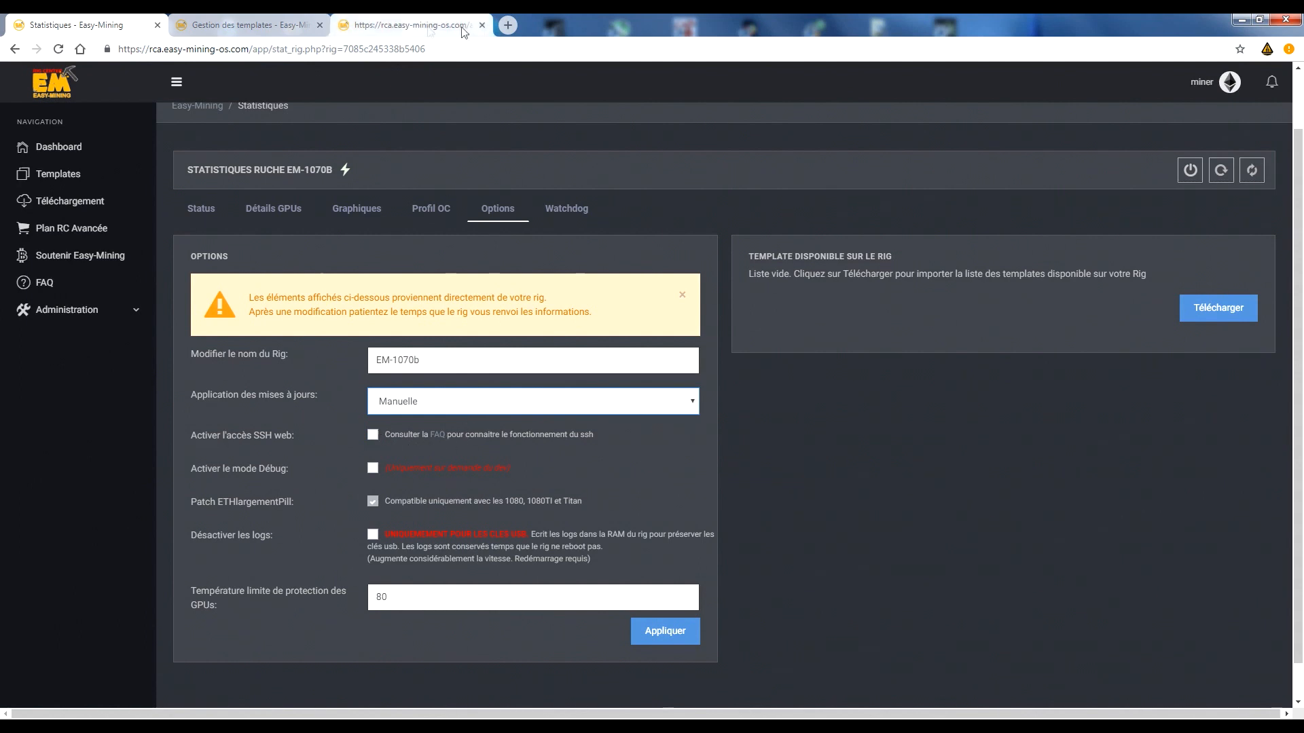
# Open the rig's local interface at 192.168.10.42 in a new tab and log in with the account password.
pyautogui.click(508, 26)
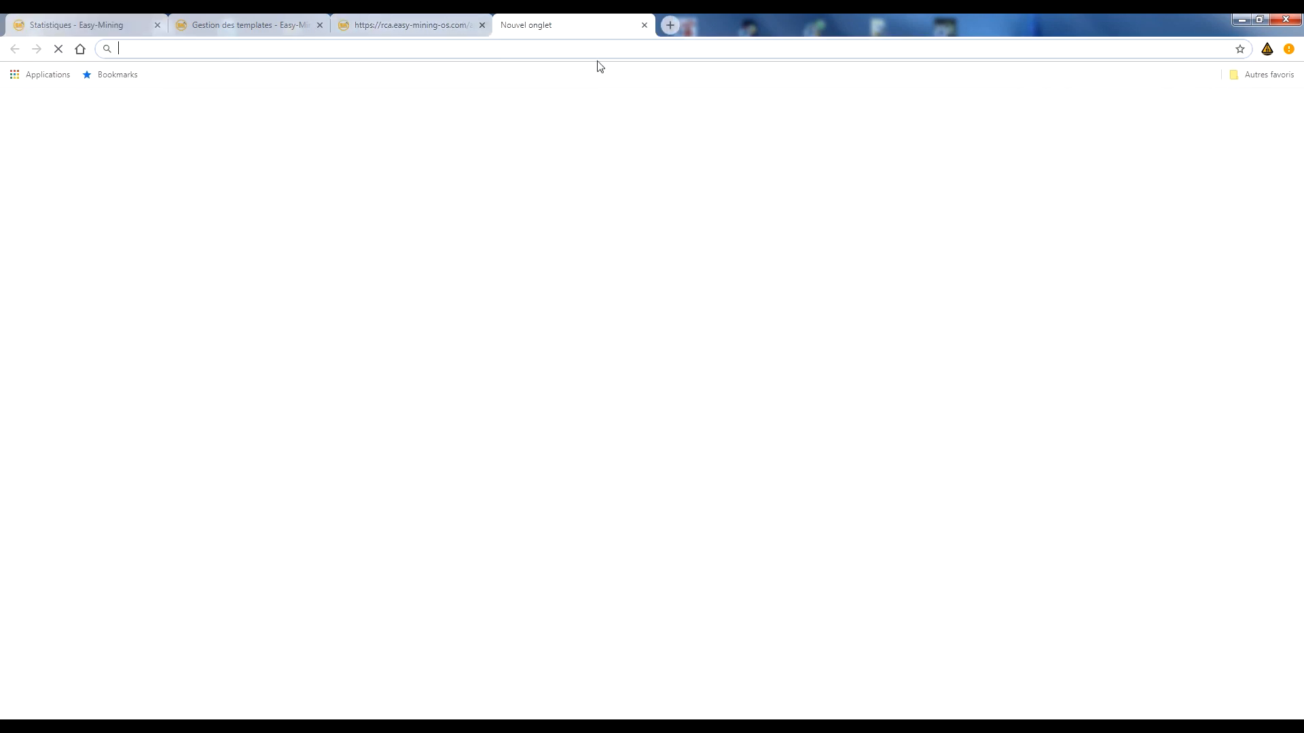
pyautogui.write('192.168.10.42')
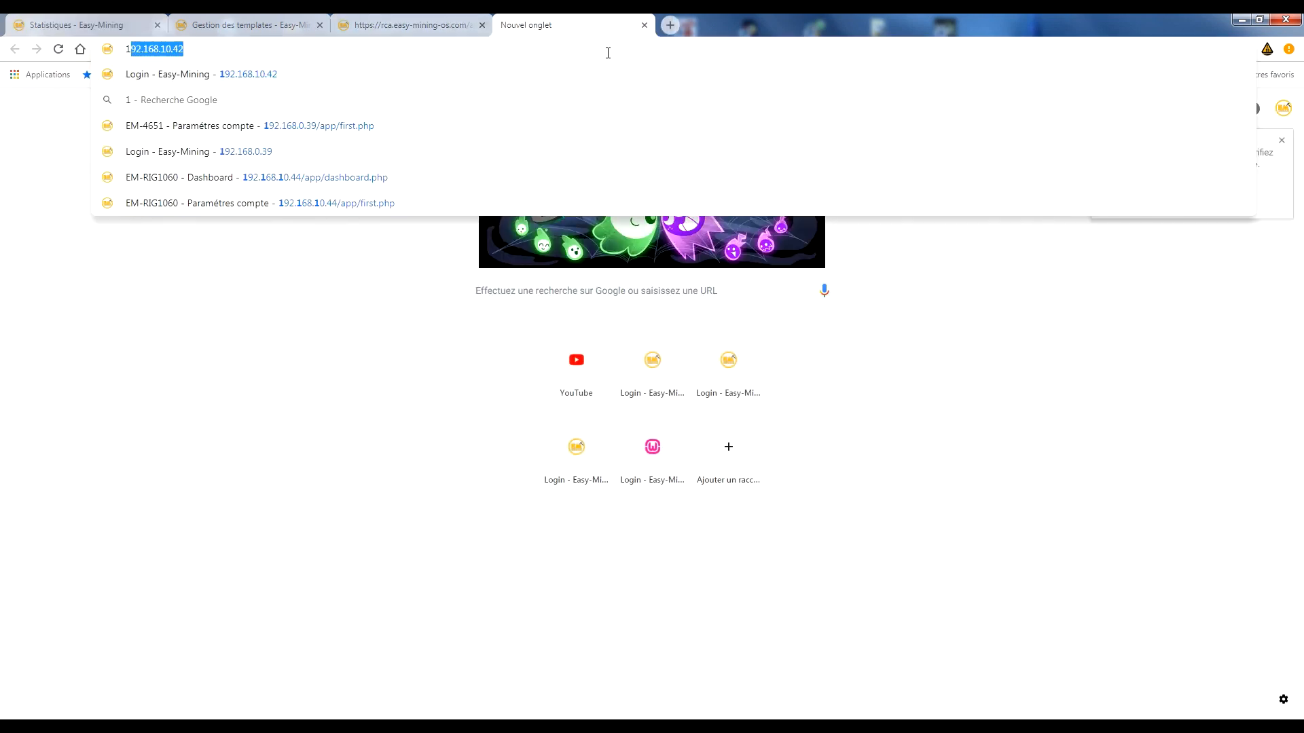
pyautogui.press('Return')
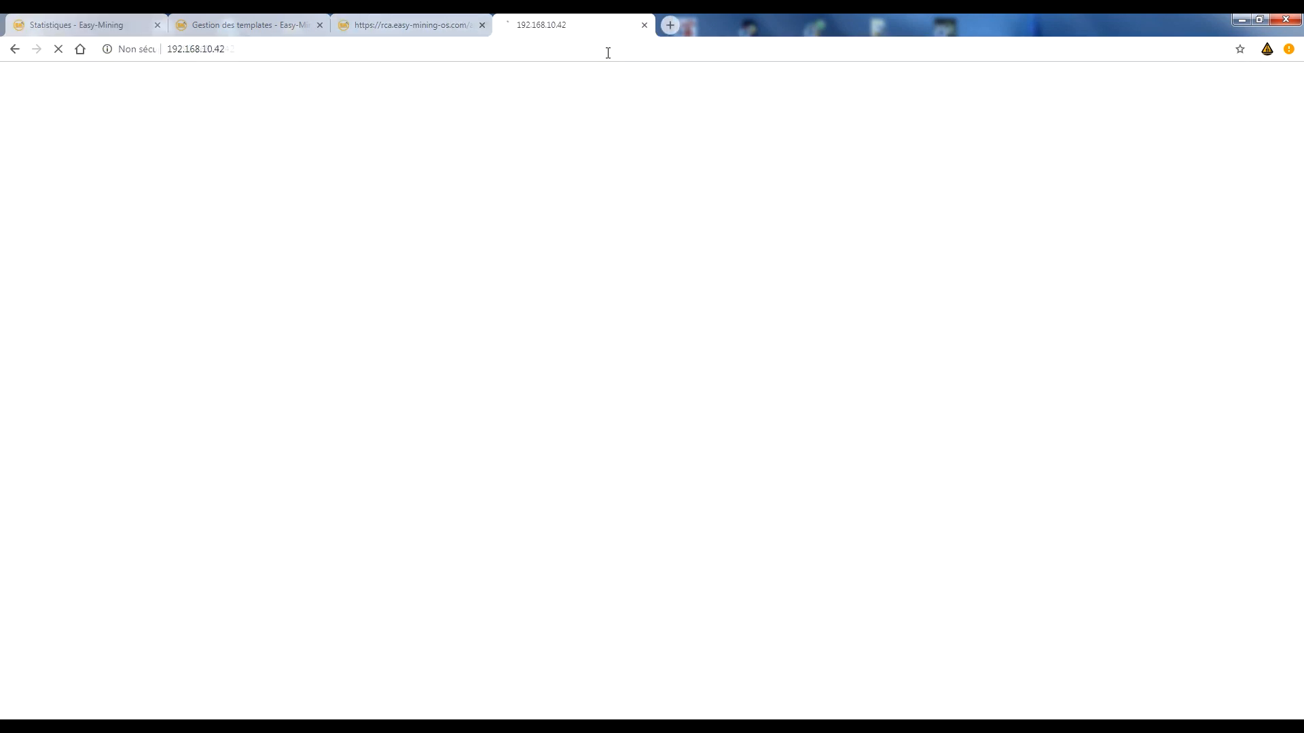
pyautogui.click(631, 396)
pyautogui.click(617, 425)
pyautogui.click(617, 436)
pyautogui.write('*****')
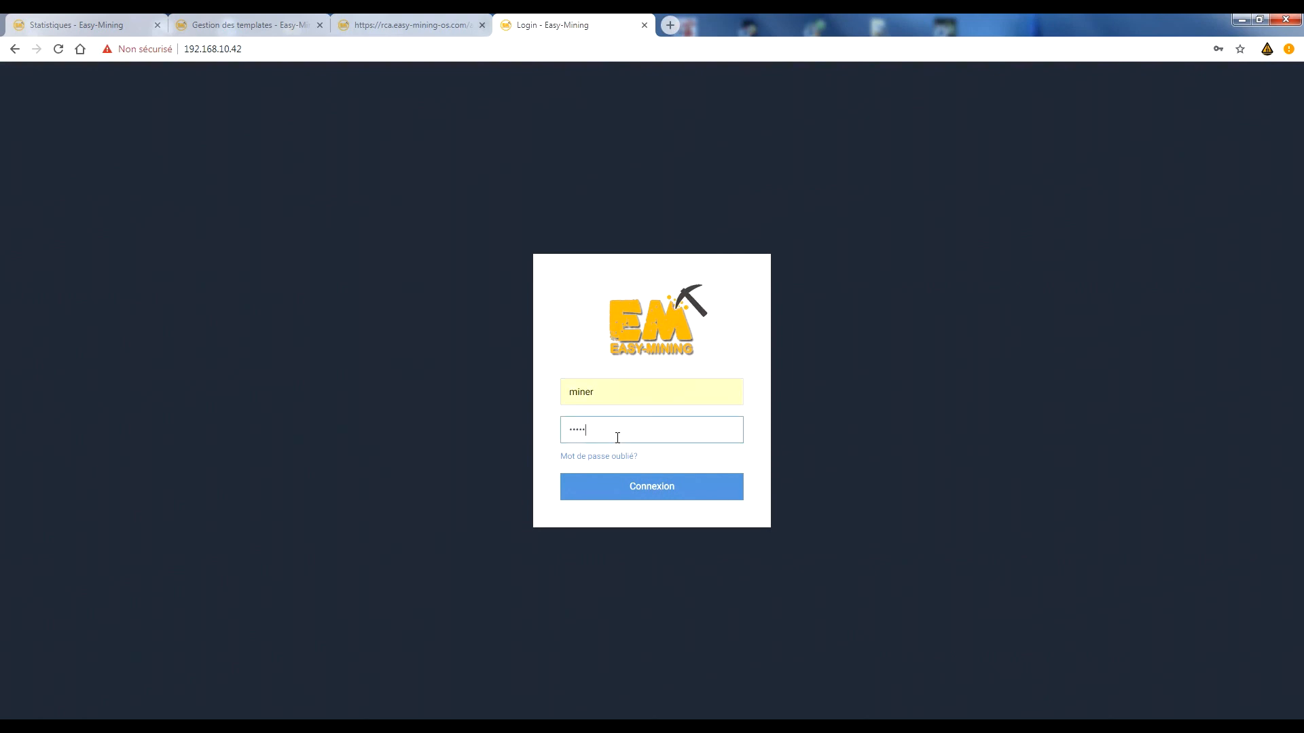
pyautogui.press('Return')
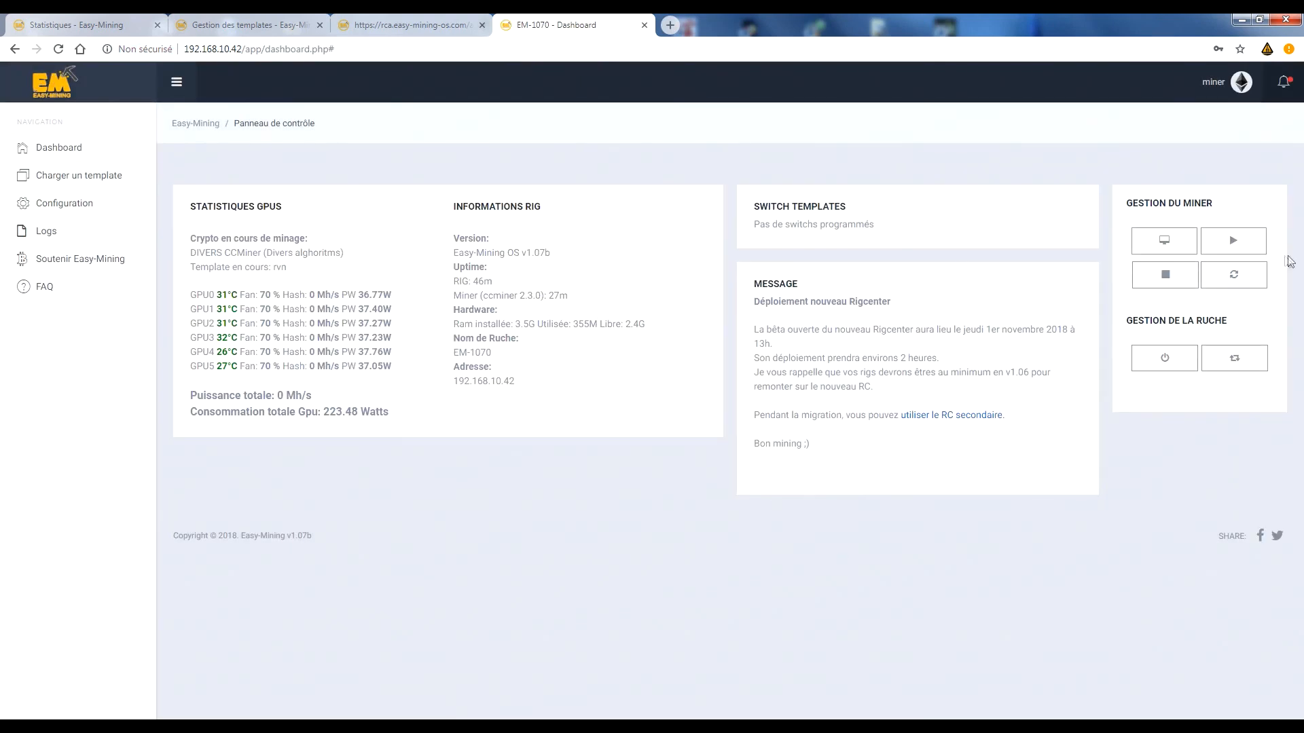
# Start the rig's miner from its local dashboard, view the miner console and close it.
pyautogui.click(1221, 243)
pyautogui.click(1161, 243)
pyautogui.click(950, 332)
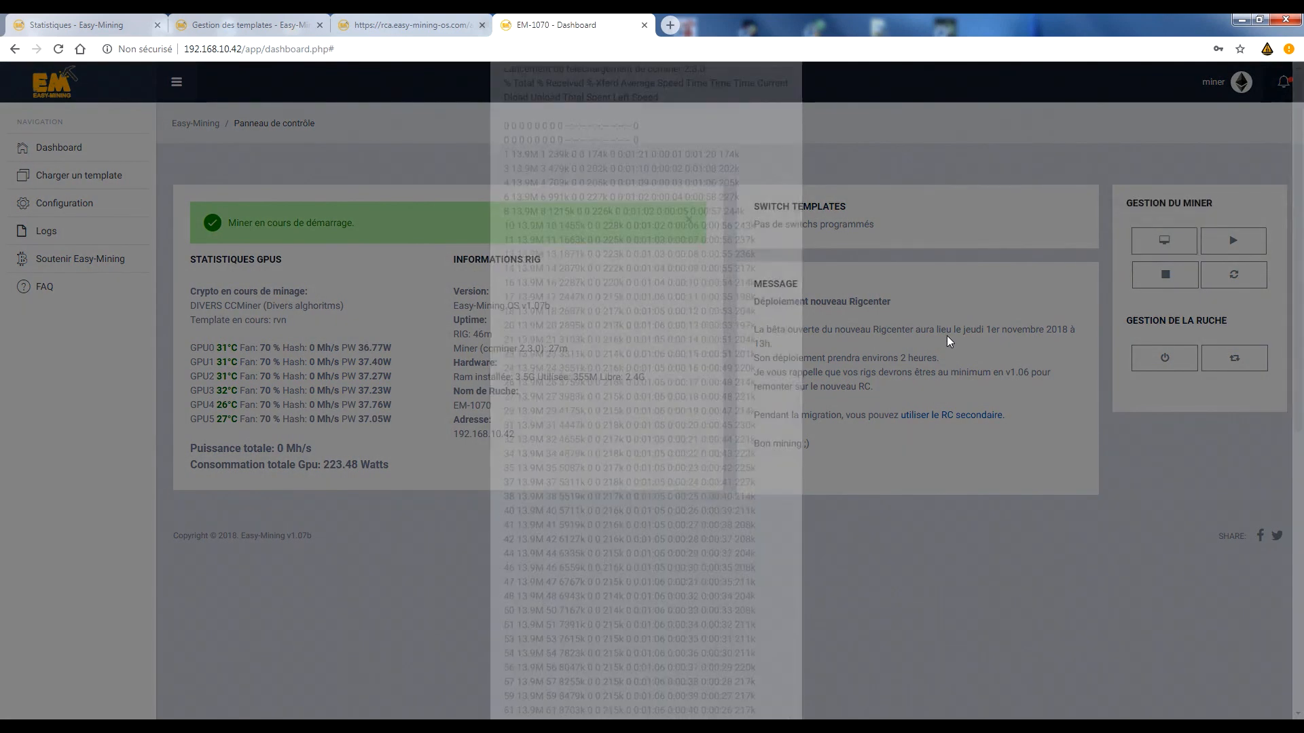
# Open the rig's general account settings and point out the web SSH access option.
pyautogui.click(1221, 84)
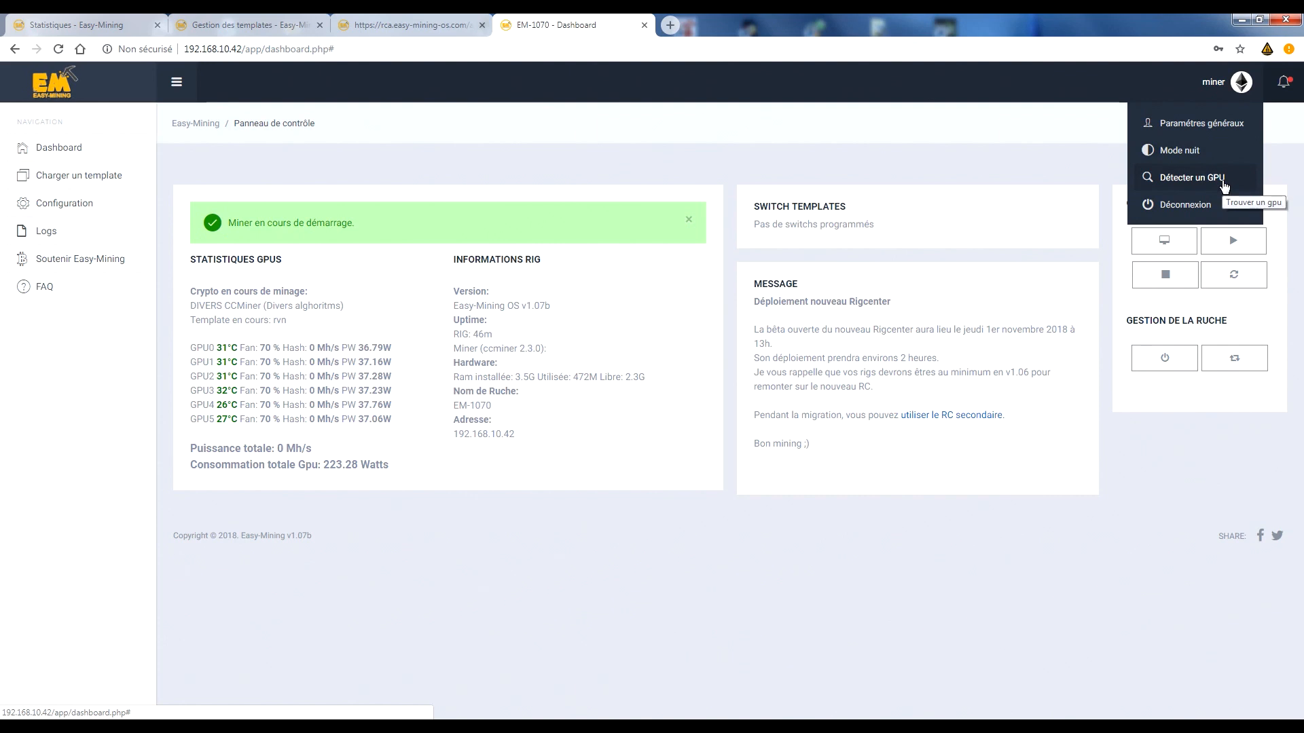
pyautogui.click(1214, 87)
pyautogui.click(1214, 87)
pyautogui.click(1185, 126)
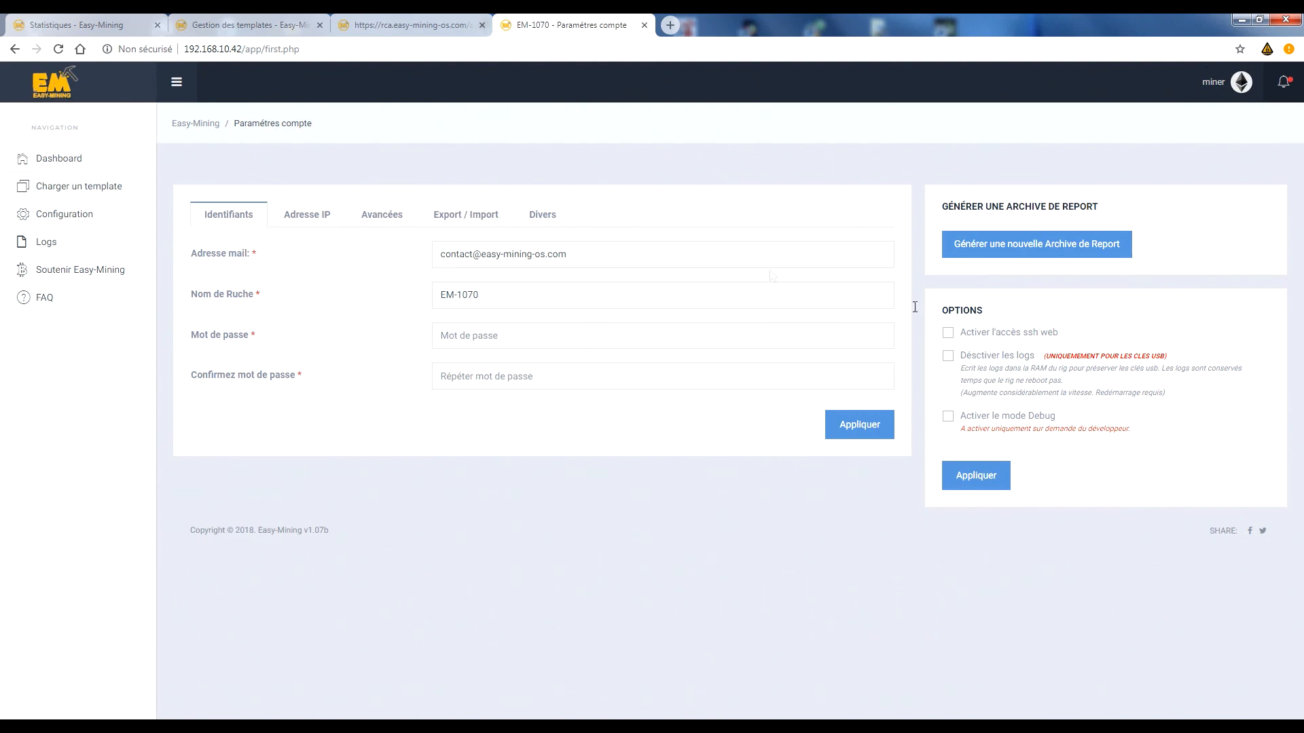
pyautogui.click(958, 336)
pyautogui.click(946, 333)
pyautogui.doubleClick(952, 333)
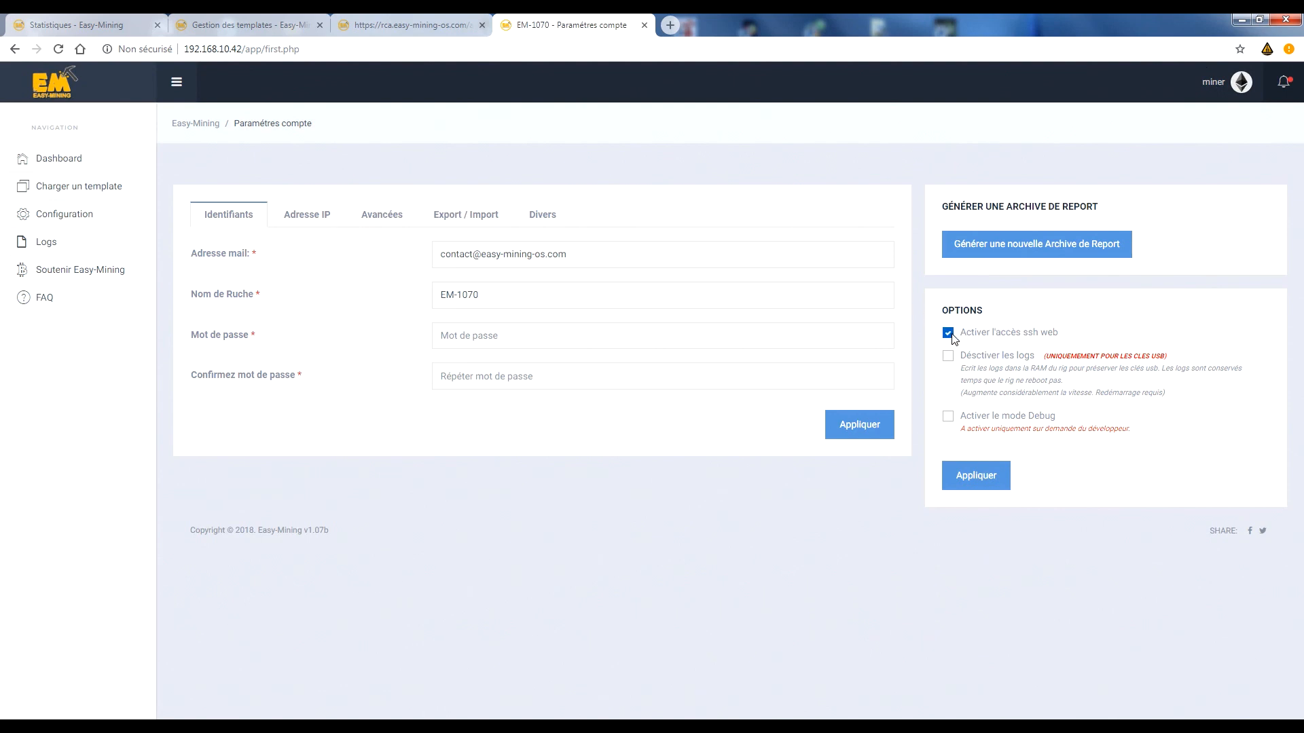
# Close the template management tab and the leftover rca.easy-mining-os.com tab, returning to EM-1070b's options.
pyautogui.click(224, 27)
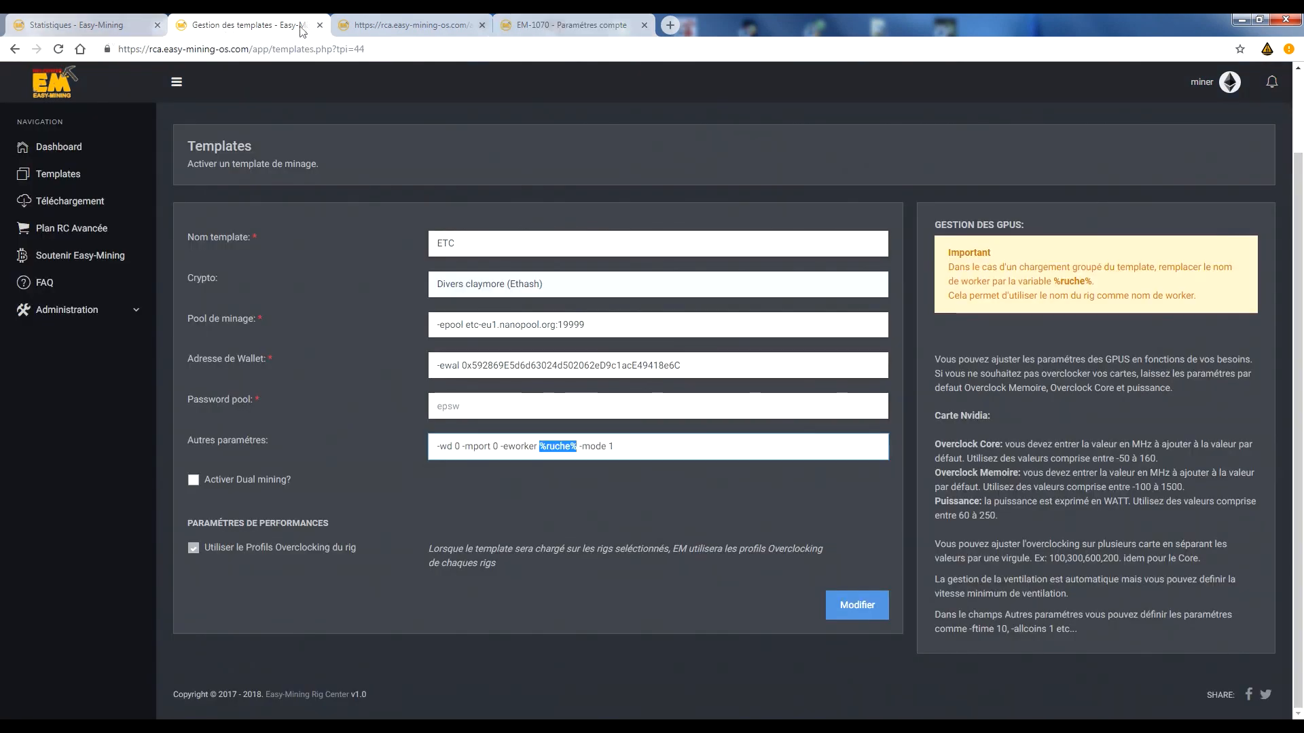
pyautogui.click(320, 25)
pyautogui.click(75, 25)
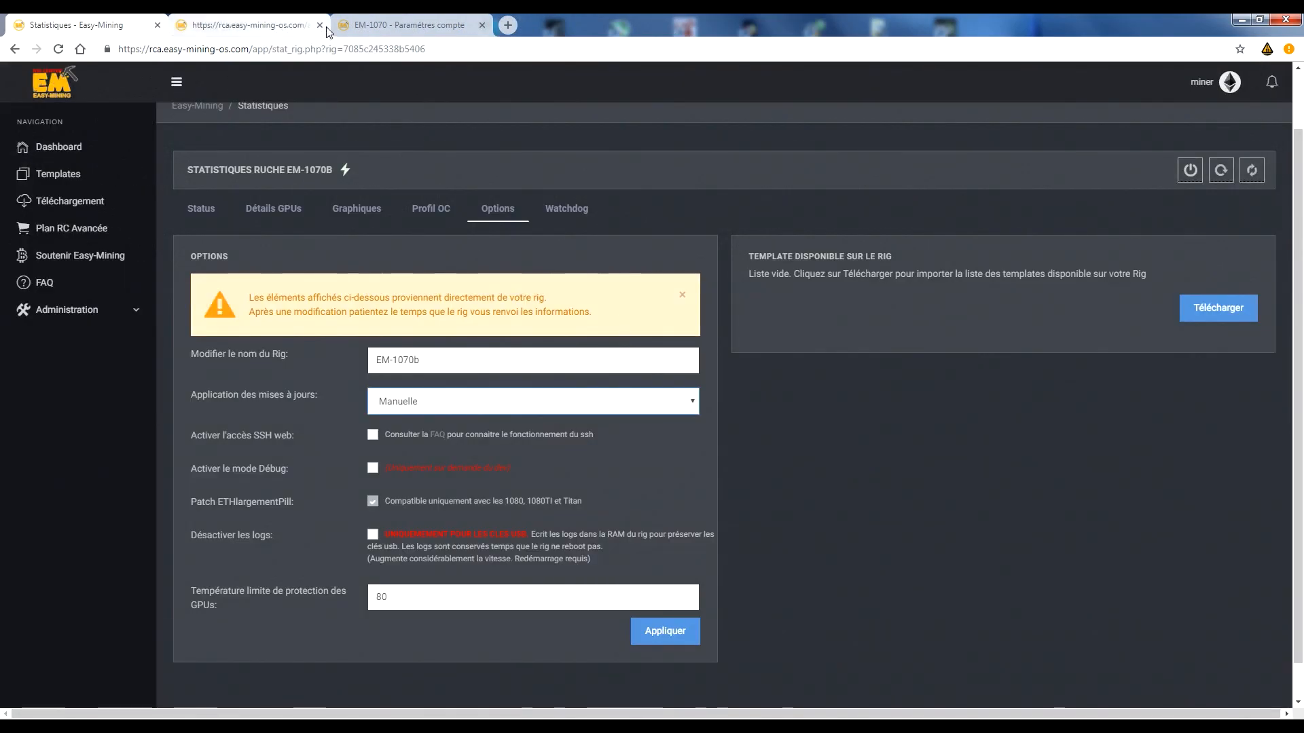
pyautogui.click(320, 25)
# Try EM-1070b's web SSH access option, leave it disabled, and examine the ETHlargementPill patch's compatibility note.
pyautogui.click(373, 436)
pyautogui.click(374, 436)
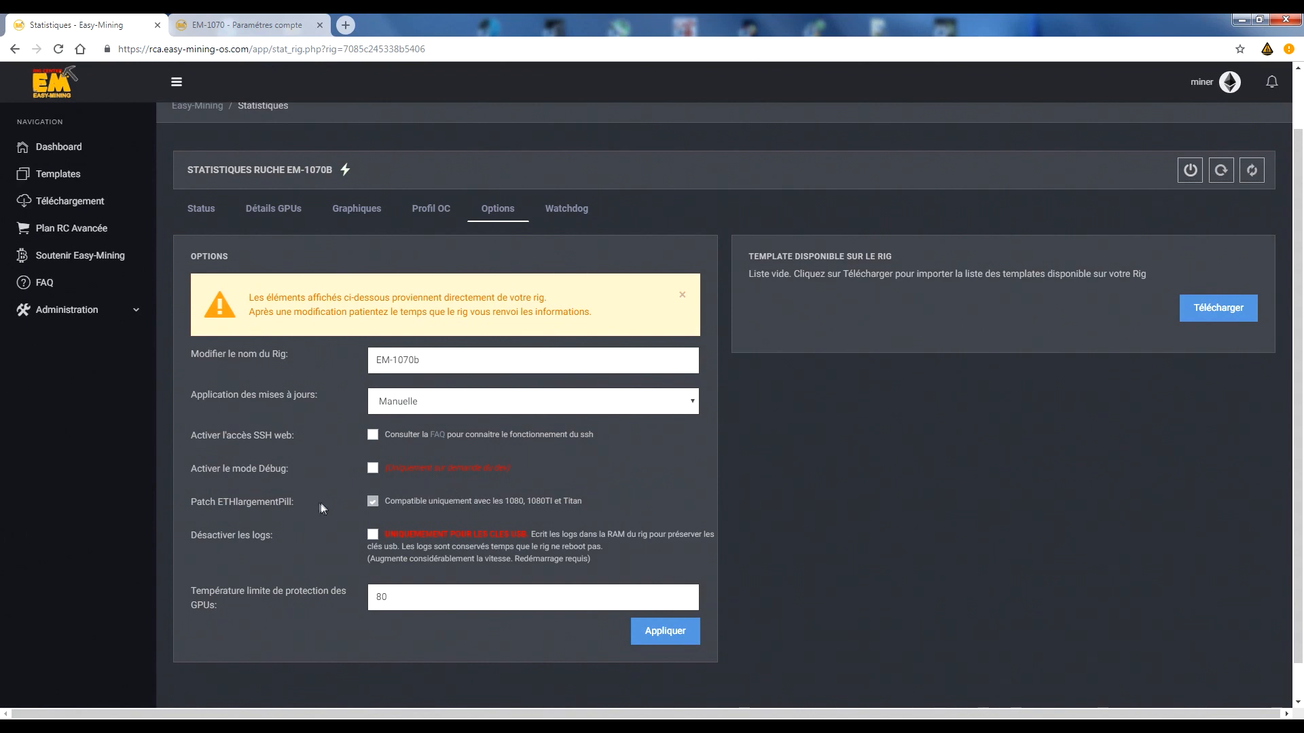
pyautogui.moveTo(353, 498); pyautogui.dragTo(581, 504)
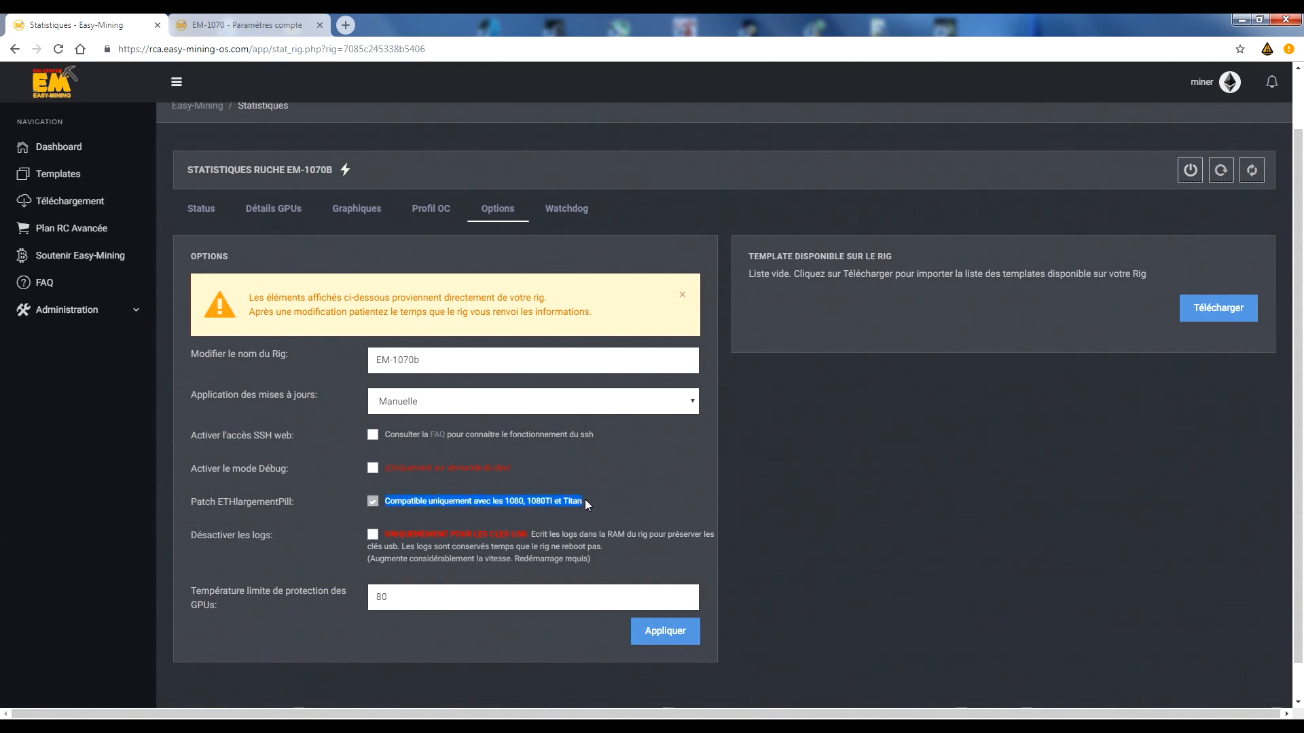
# Examine the note on disabling logs in EM-1070b's options and open the archived logs on EM-1070's local page.
pyautogui.click(585, 500)
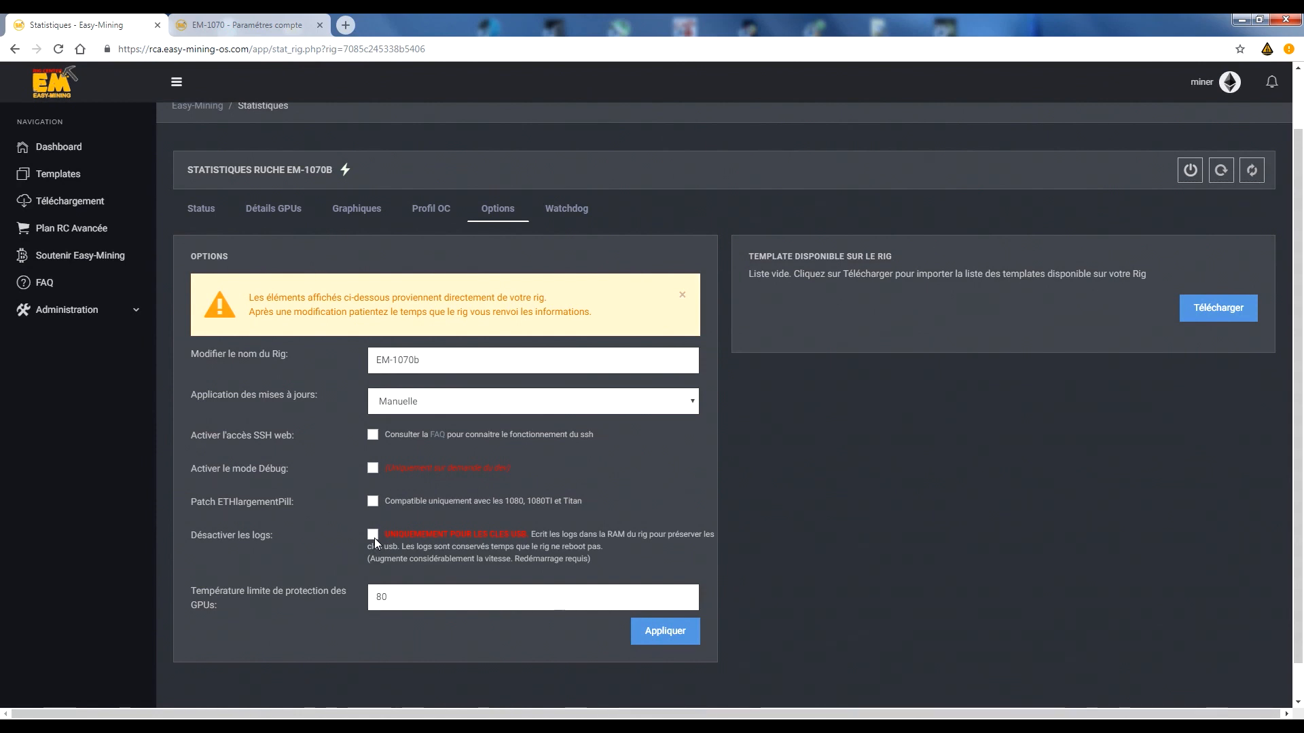
pyautogui.moveTo(532, 535); pyautogui.dragTo(631, 561)
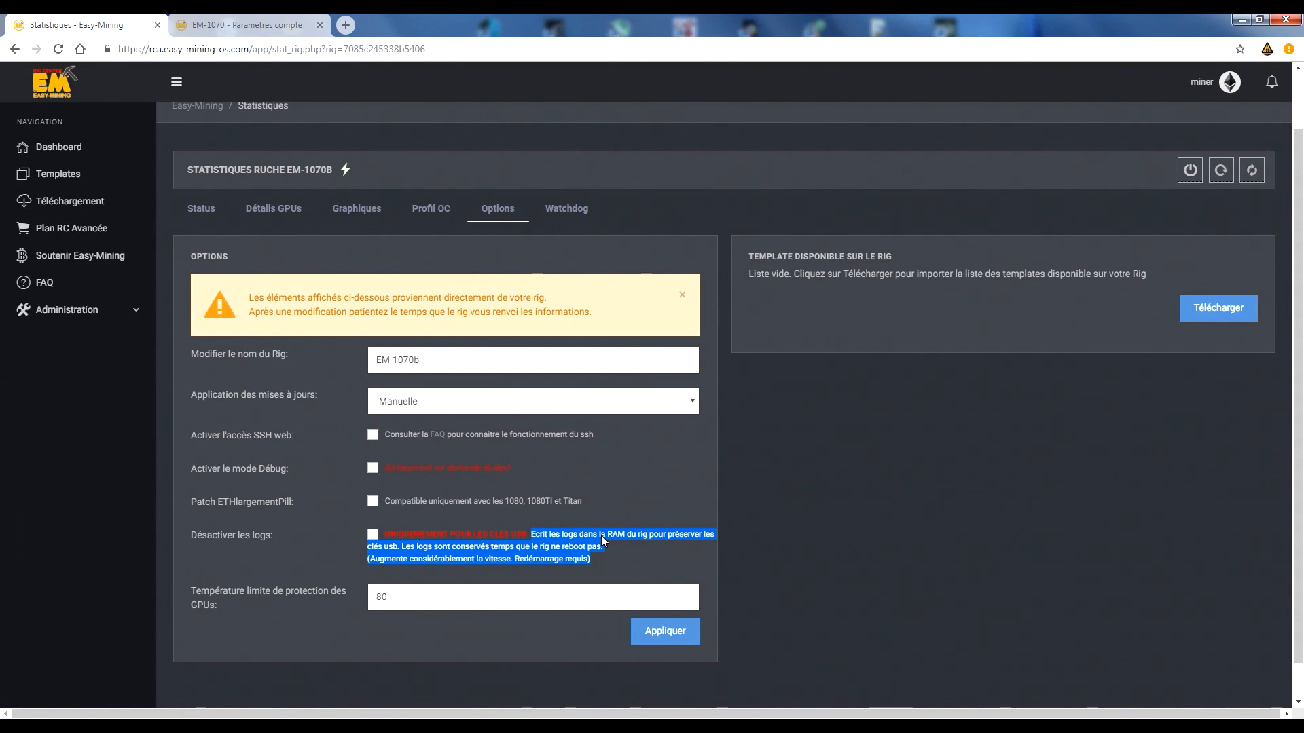
pyautogui.click(244, 24)
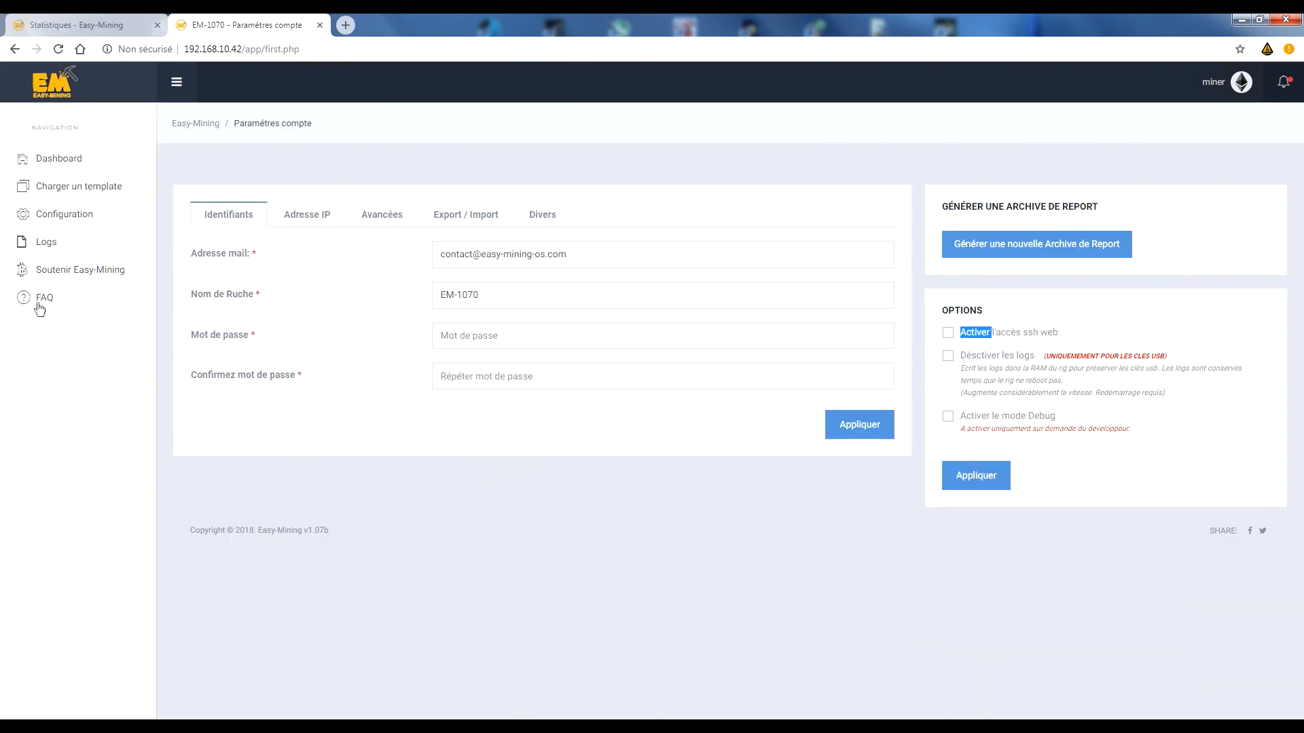
pyautogui.click(49, 246)
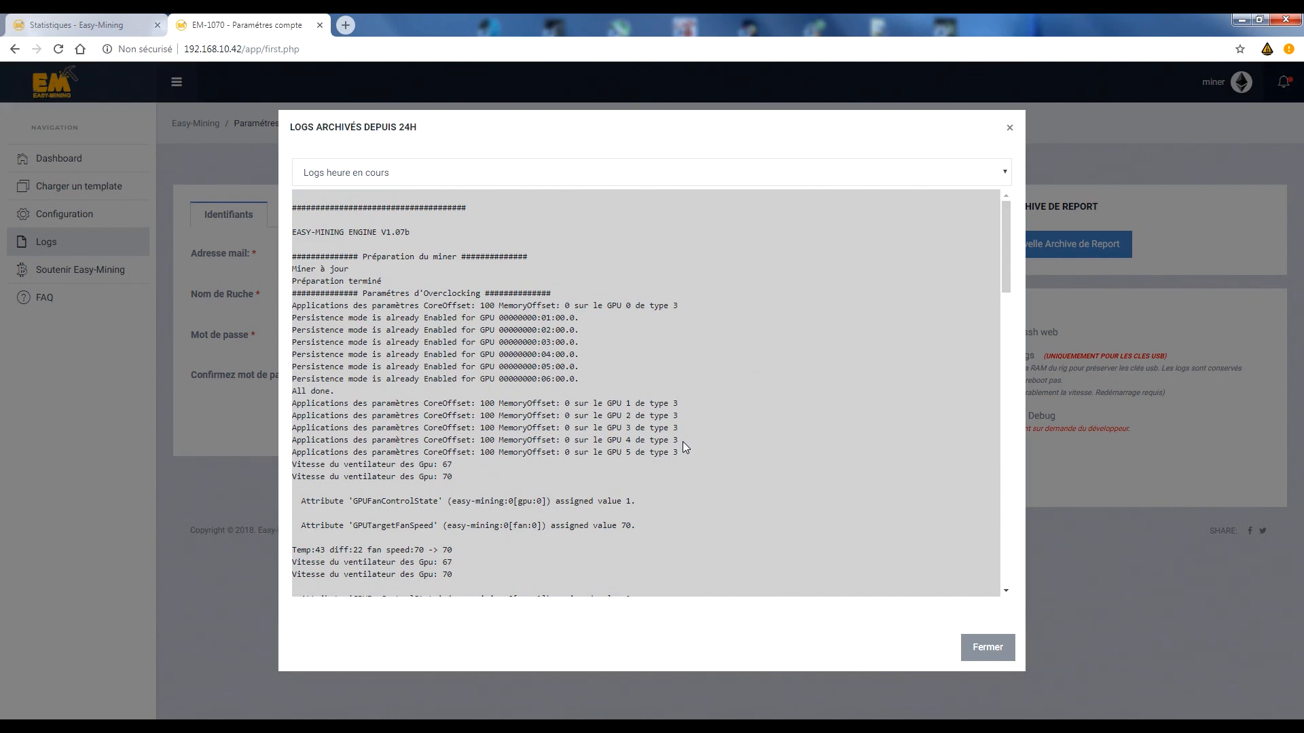
# Return to EM-1070b's options and examine the GPU protection temperature limit, leaving it as is.
pyautogui.click(101, 25)
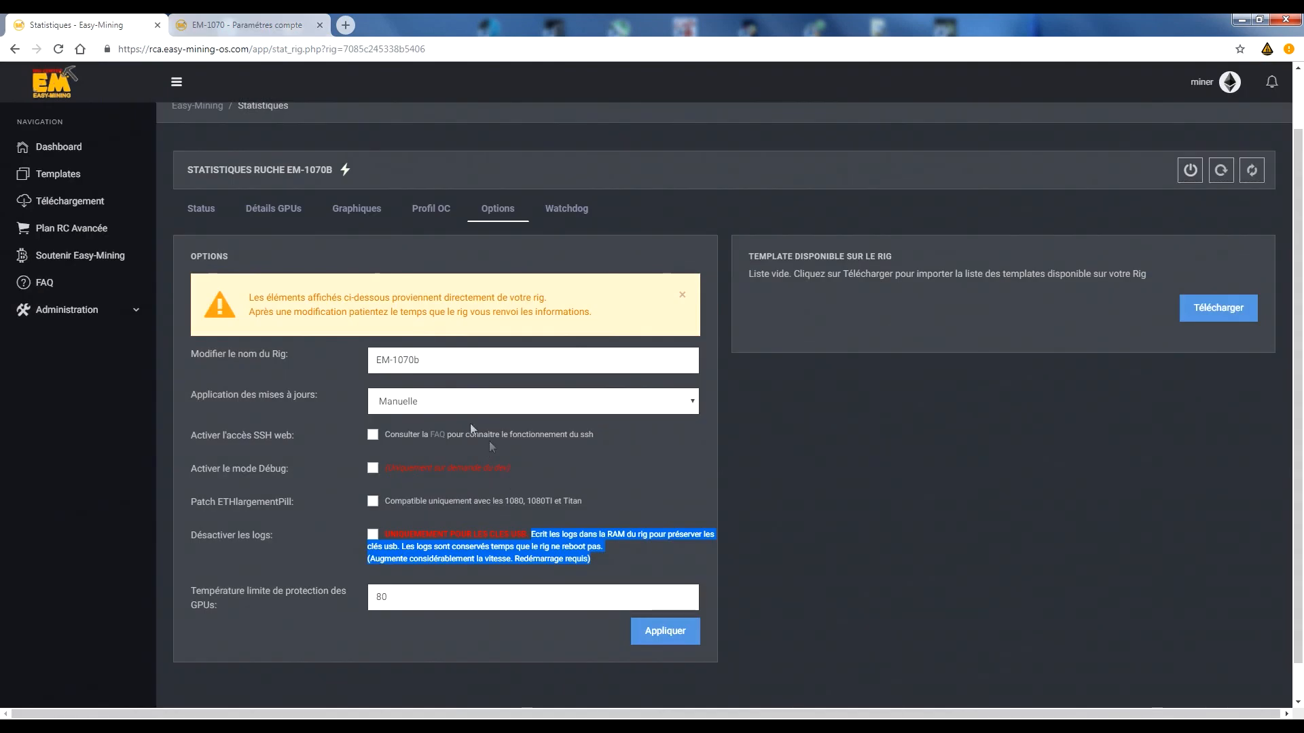
pyautogui.click(427, 602)
pyautogui.doubleClick(426, 601)
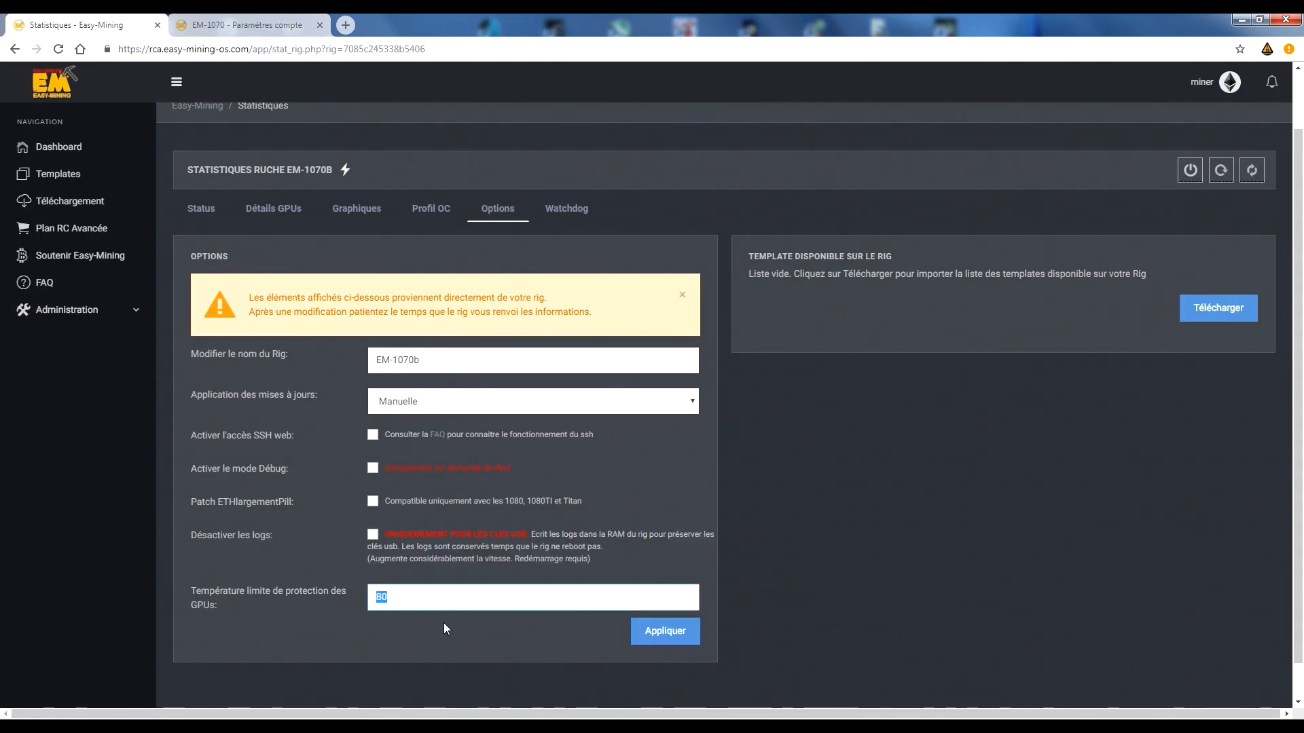
pyautogui.scroll(-1, 471, 593)
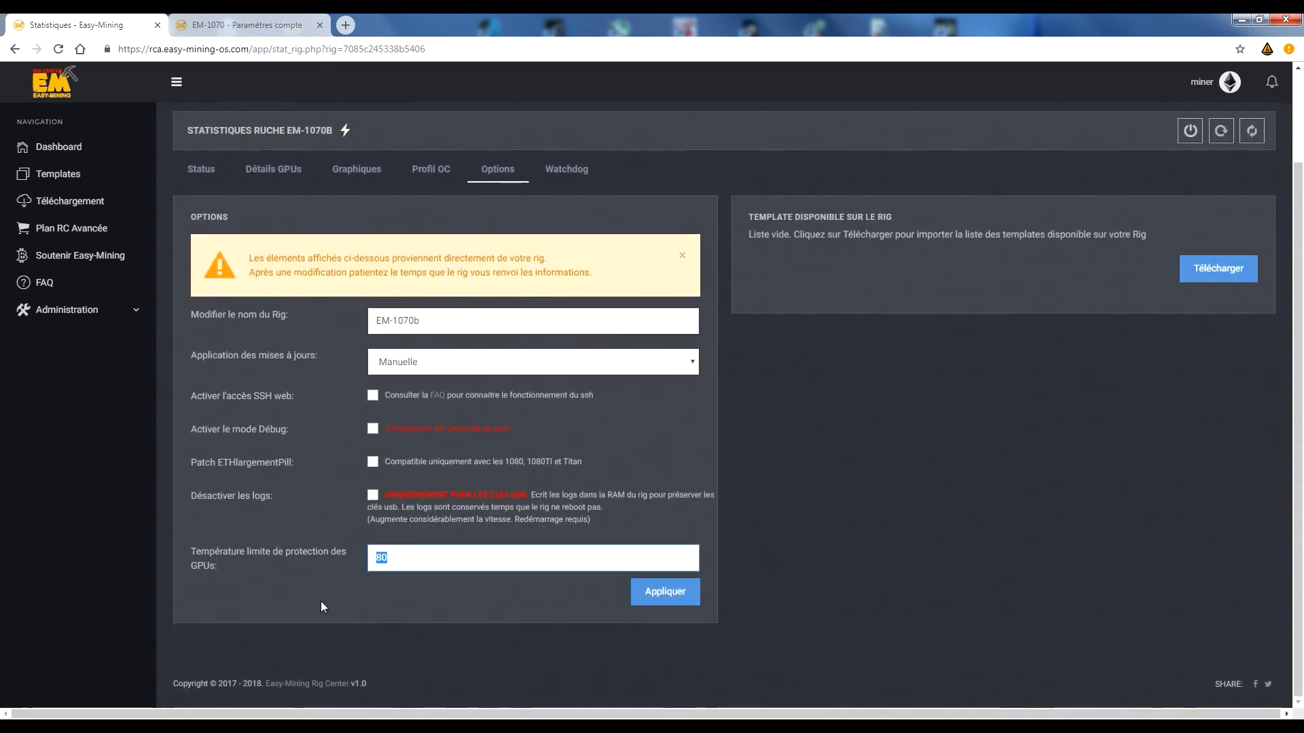
pyautogui.click(454, 559)
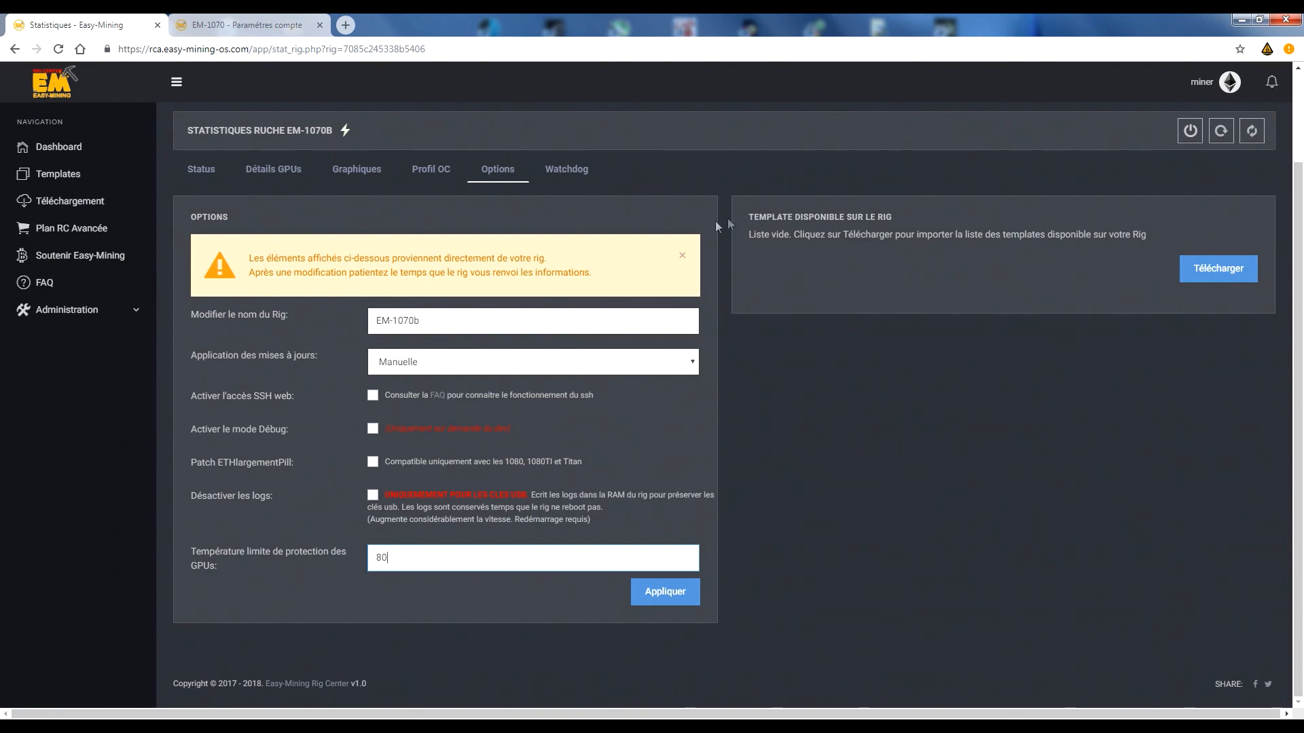
# Download the list of templates available on EM-1070b, reload the rig's statistics page and reopen its options.
pyautogui.click(1223, 275)
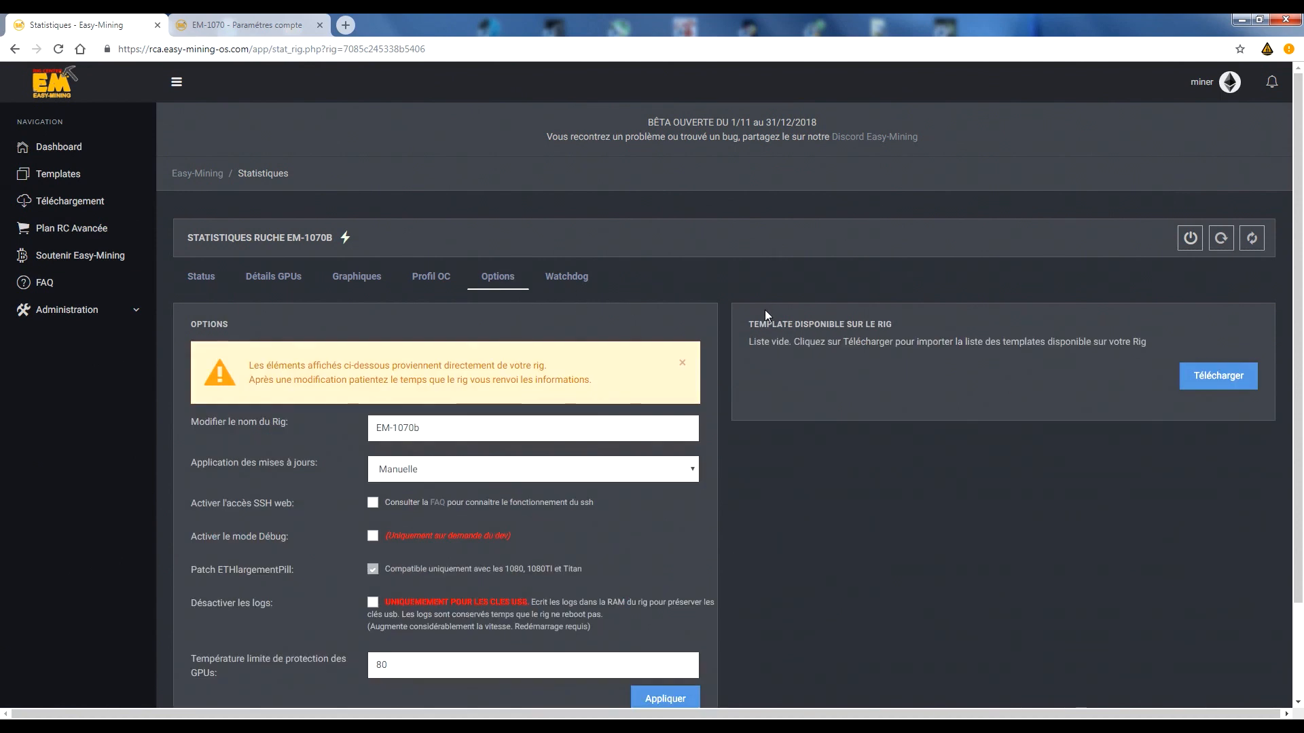
pyautogui.click(58, 49)
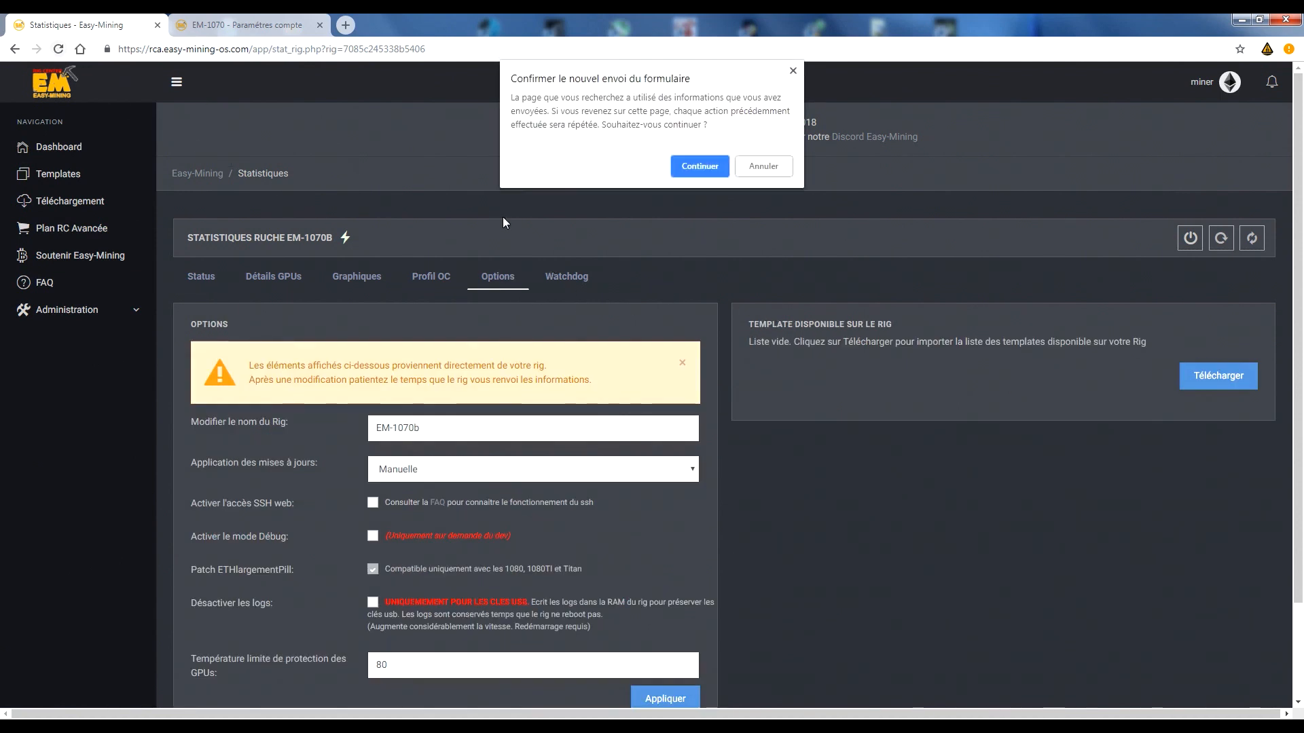
pyautogui.click(766, 167)
pyautogui.click(315, 53)
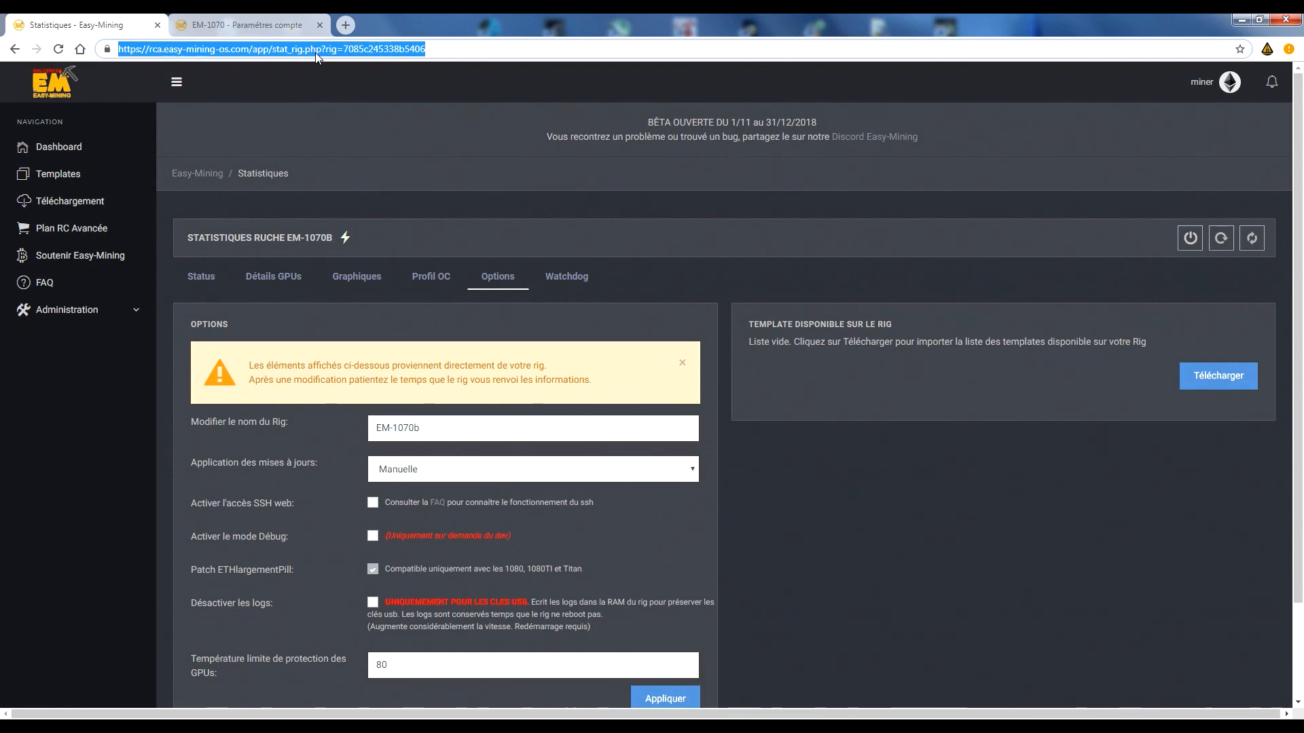
pyautogui.press('Return')
pyautogui.click(763, 167)
pyautogui.click(337, 51)
pyautogui.press('Return')
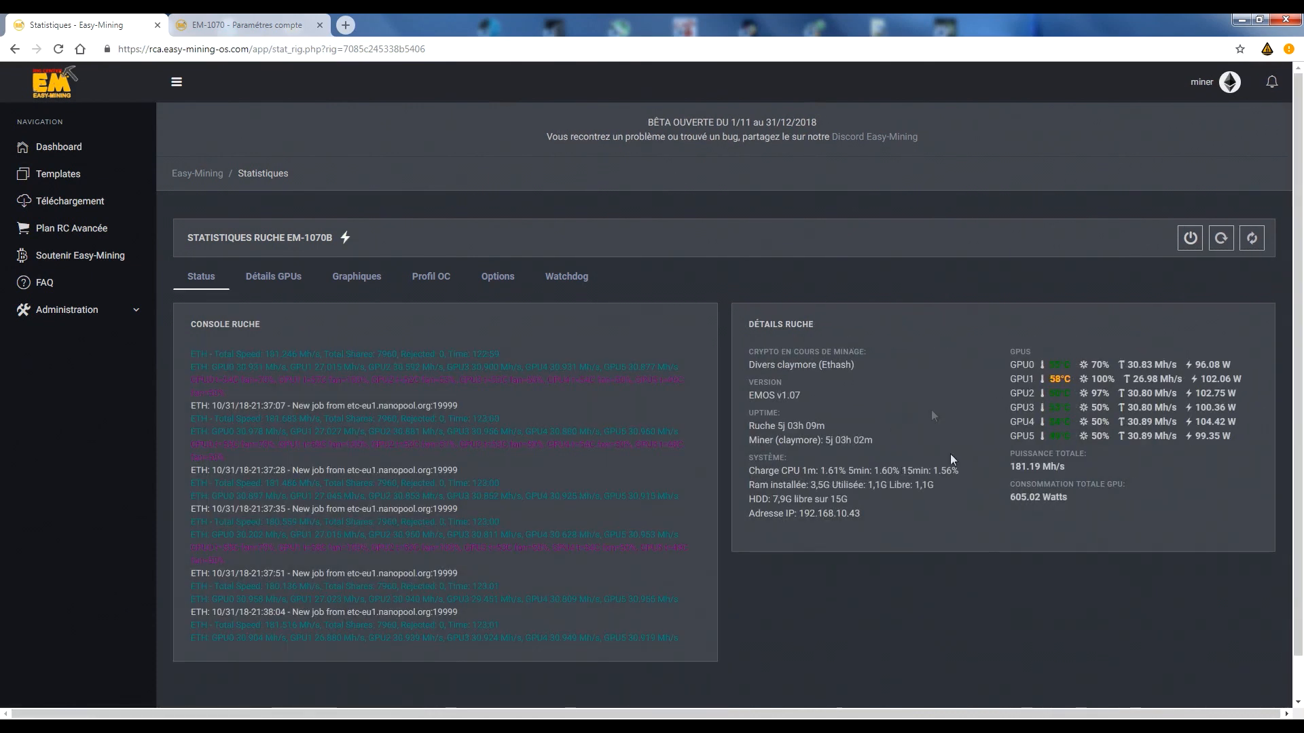
pyautogui.click(499, 278)
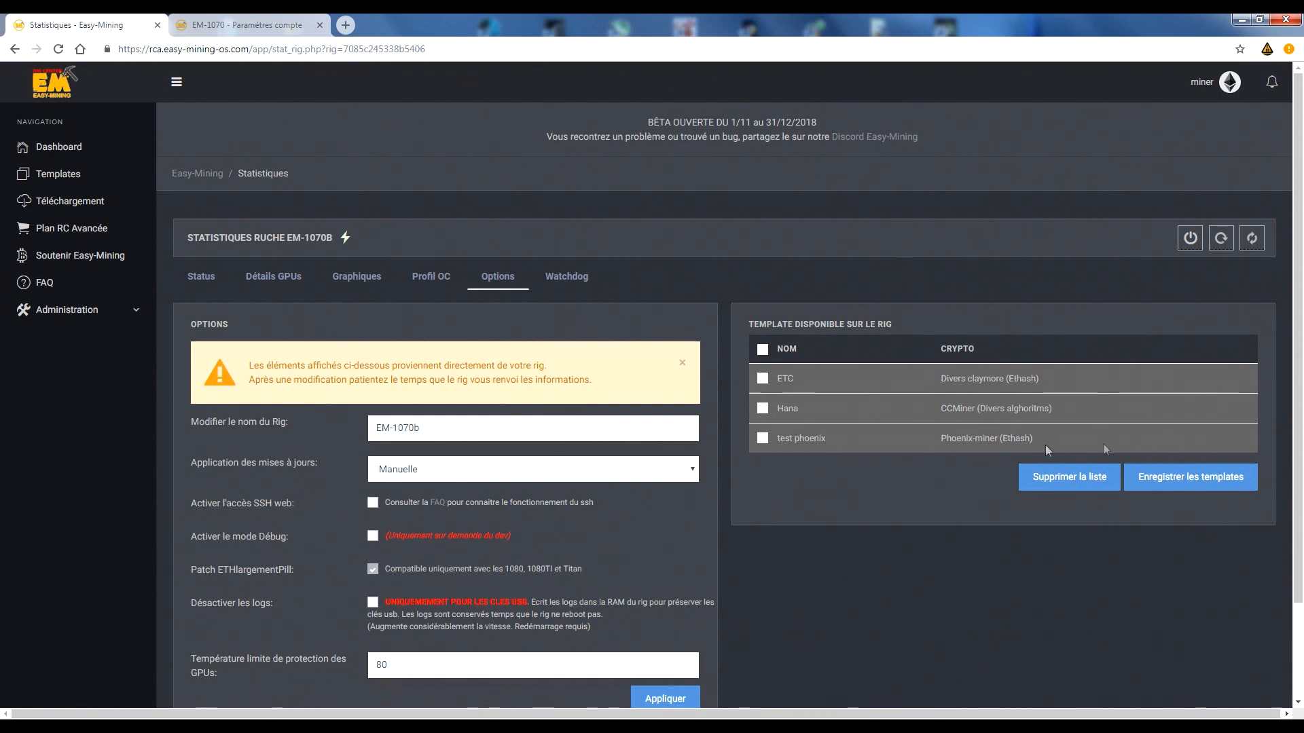
# Try selecting all of the rig's templates, clear the selection, and check the account's saved templates in a separate tab.
pyautogui.click(762, 349)
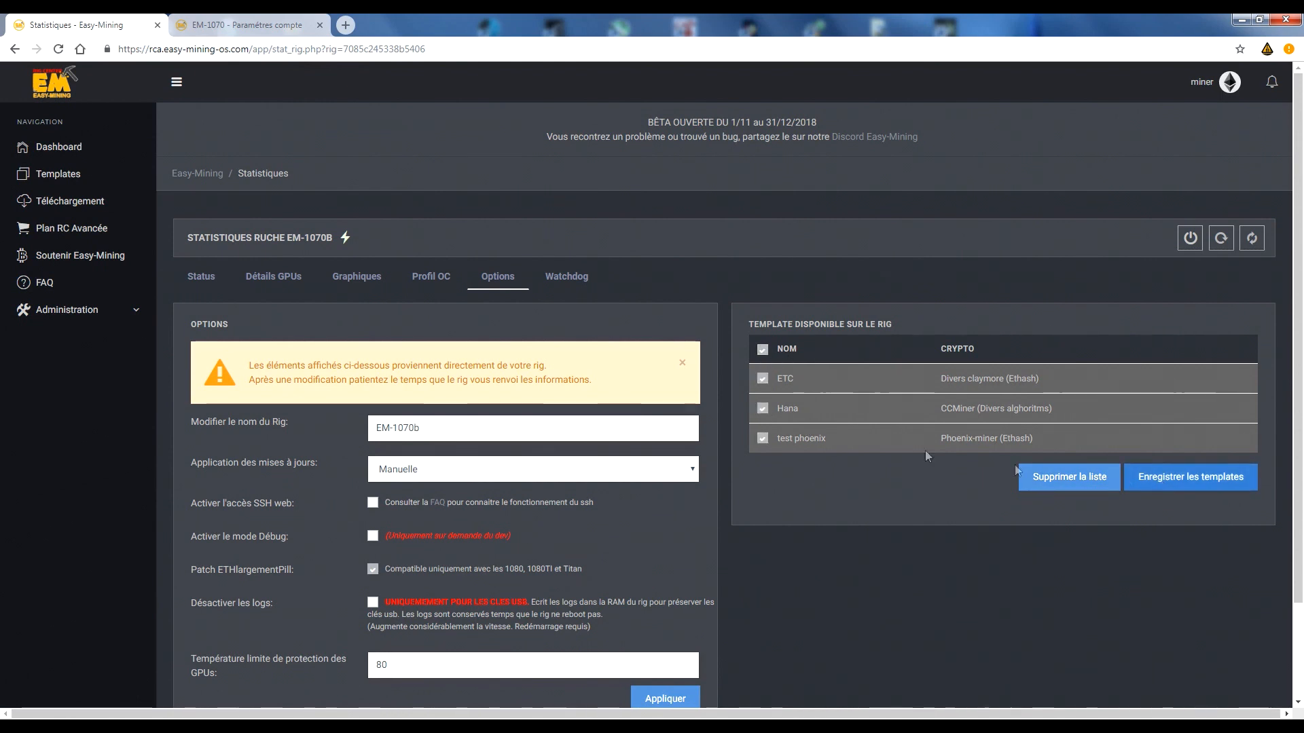
pyautogui.click(762, 349)
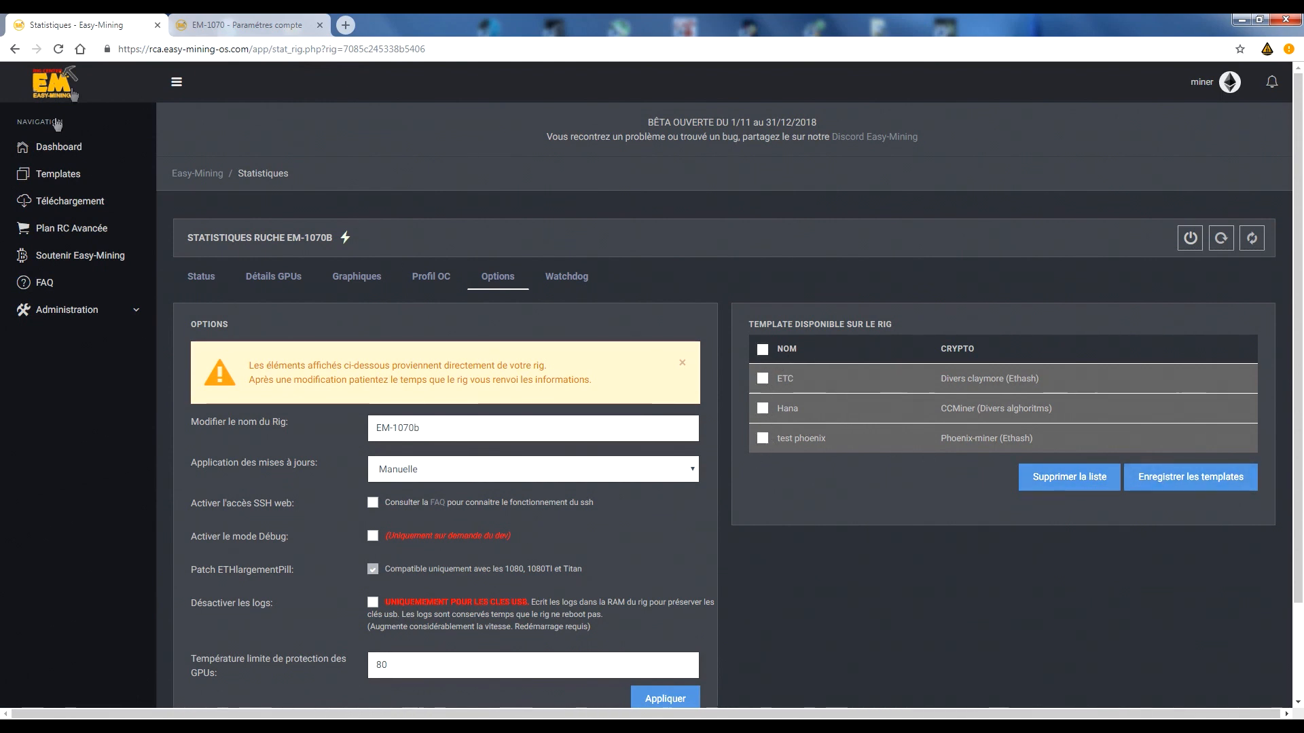
pyautogui.rightClick(56, 172)
pyautogui.click(109, 180)
pyautogui.click(248, 26)
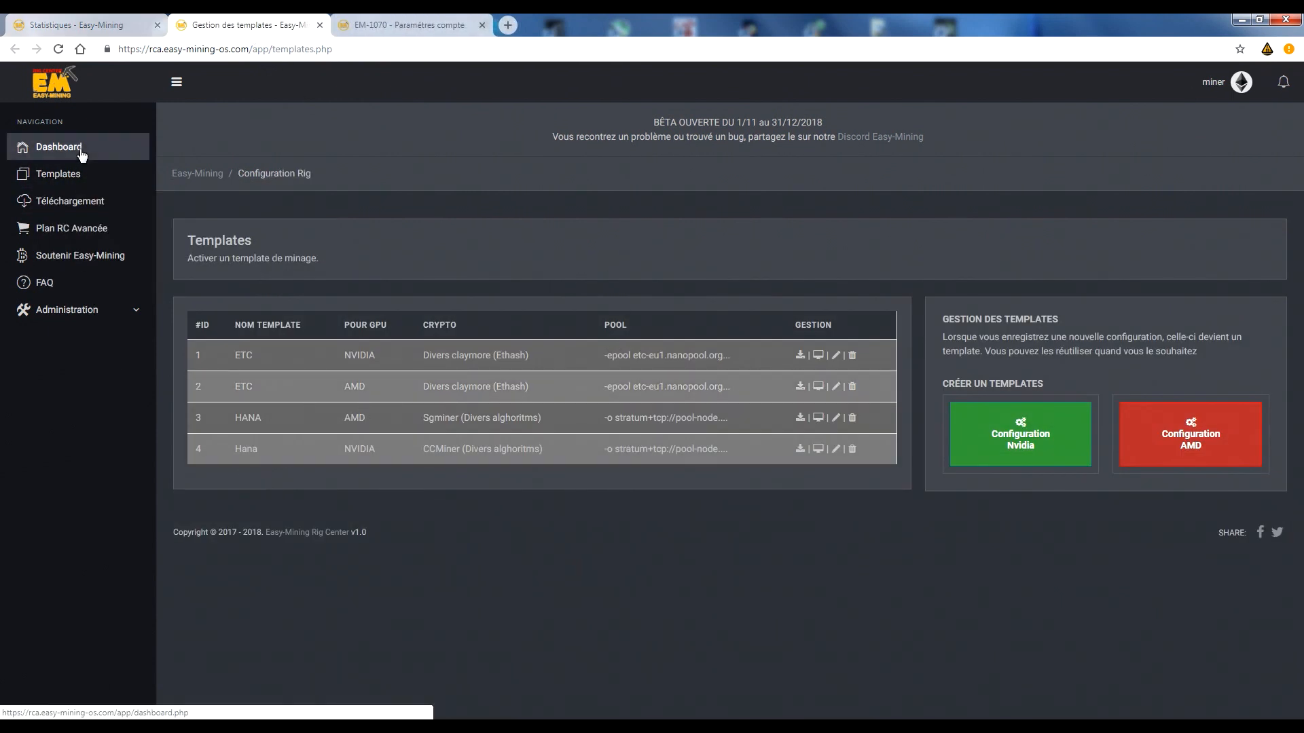
pyautogui.click(320, 25)
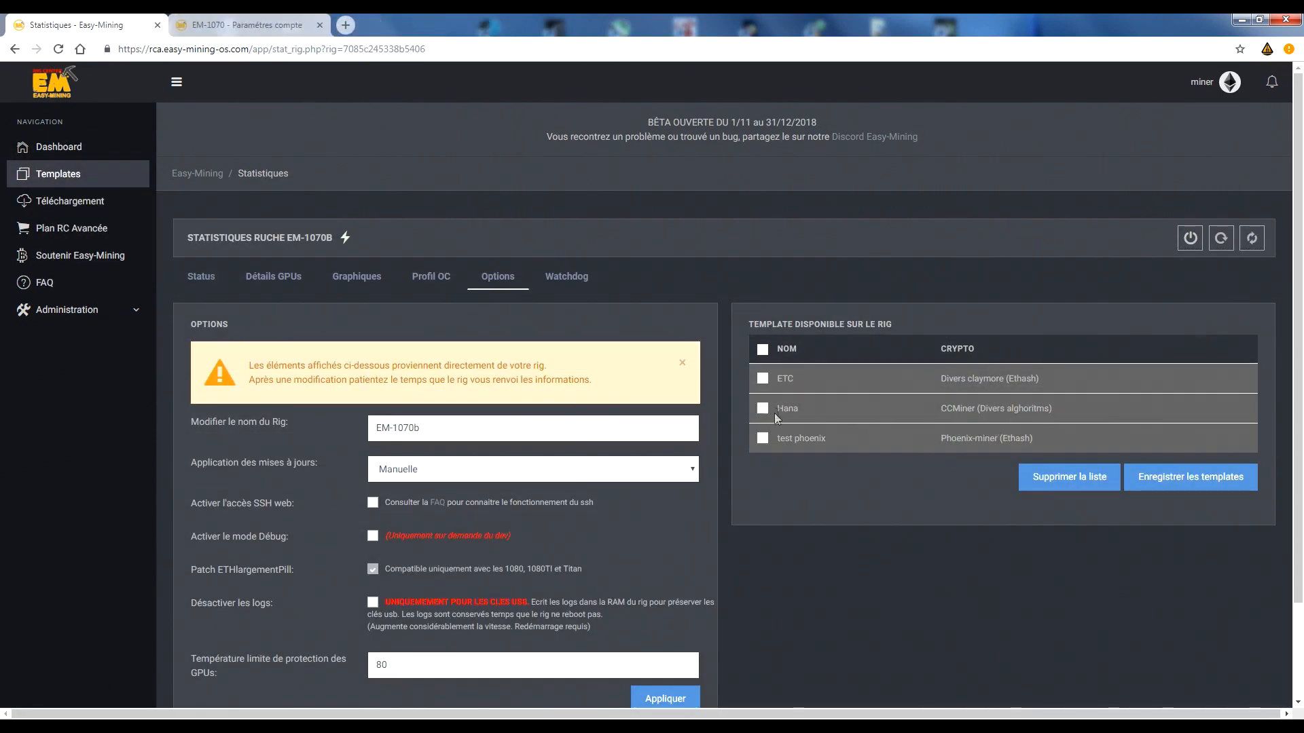
# Save the rig's test phoenix template to the account and locate it in template management in a new tab.
pyautogui.click(763, 438)
pyautogui.click(1191, 482)
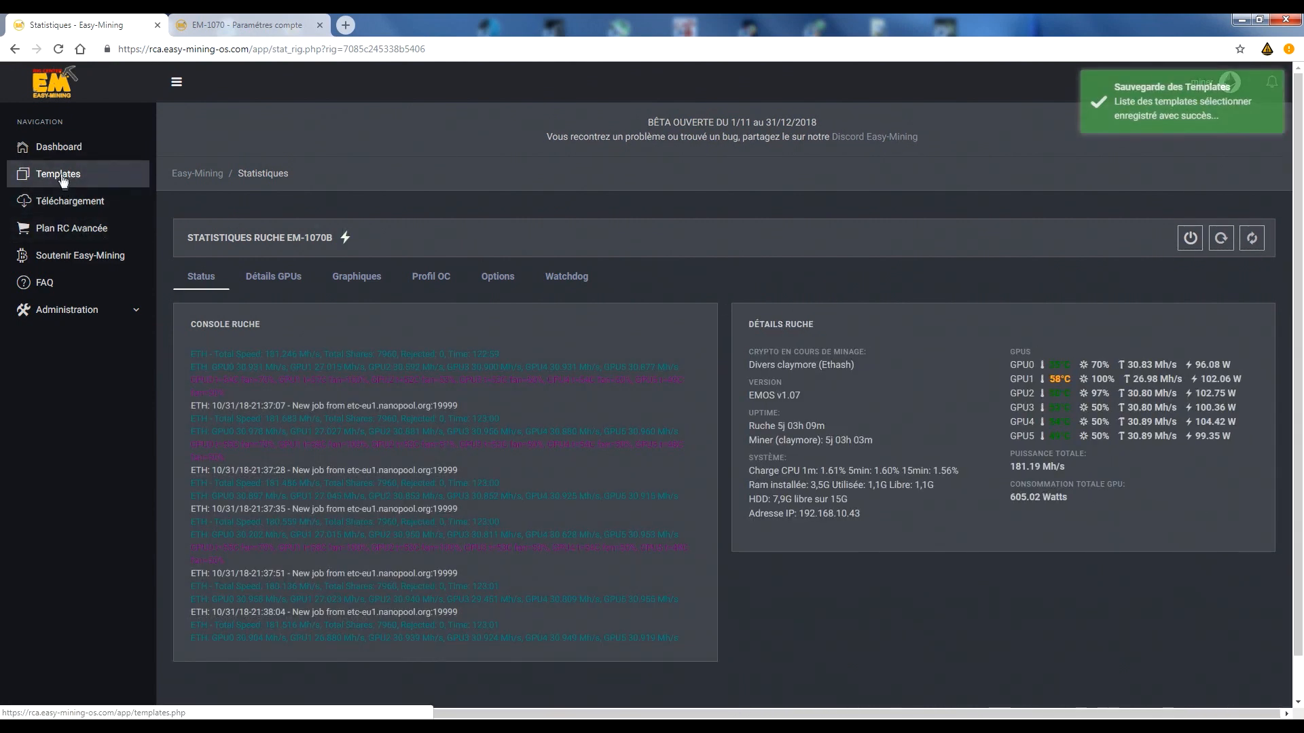
pyautogui.click(256, 25)
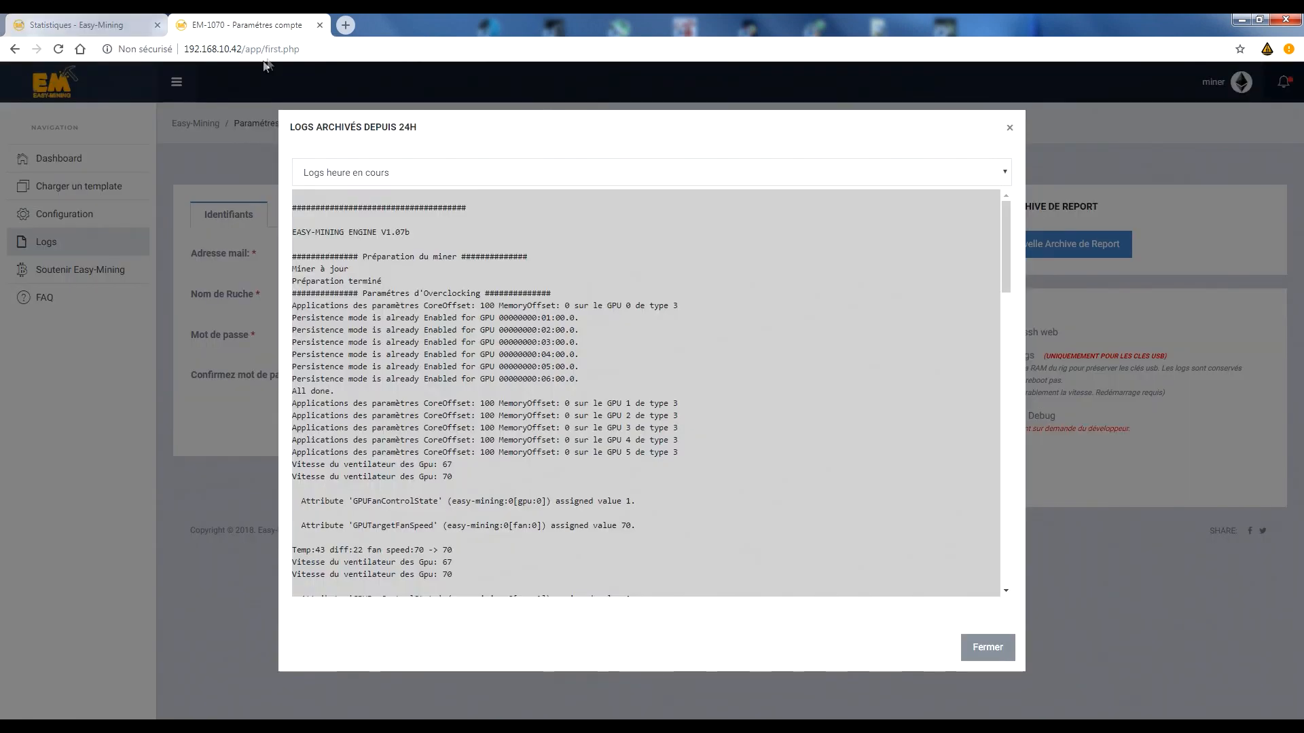
pyautogui.click(76, 25)
pyautogui.rightClick(40, 170)
pyautogui.click(109, 178)
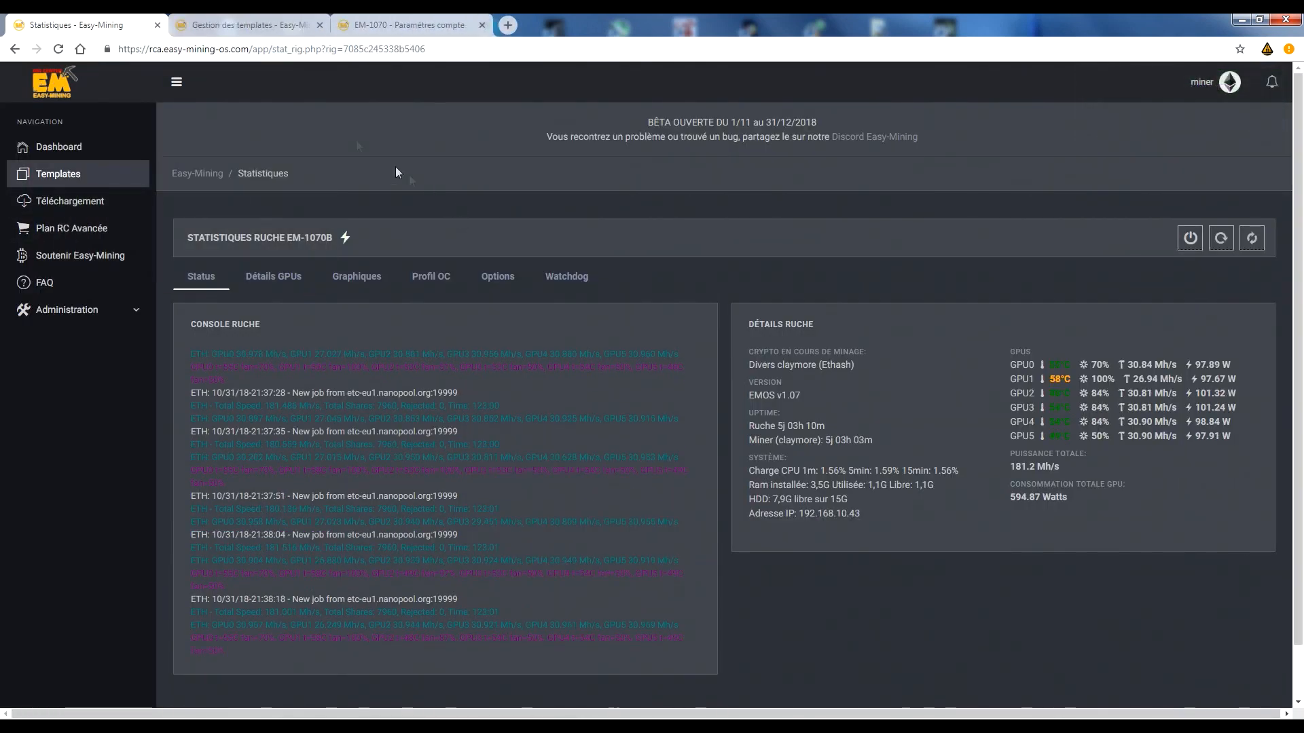
pyautogui.click(231, 25)
pyautogui.moveTo(232, 484); pyautogui.dragTo(874, 500)
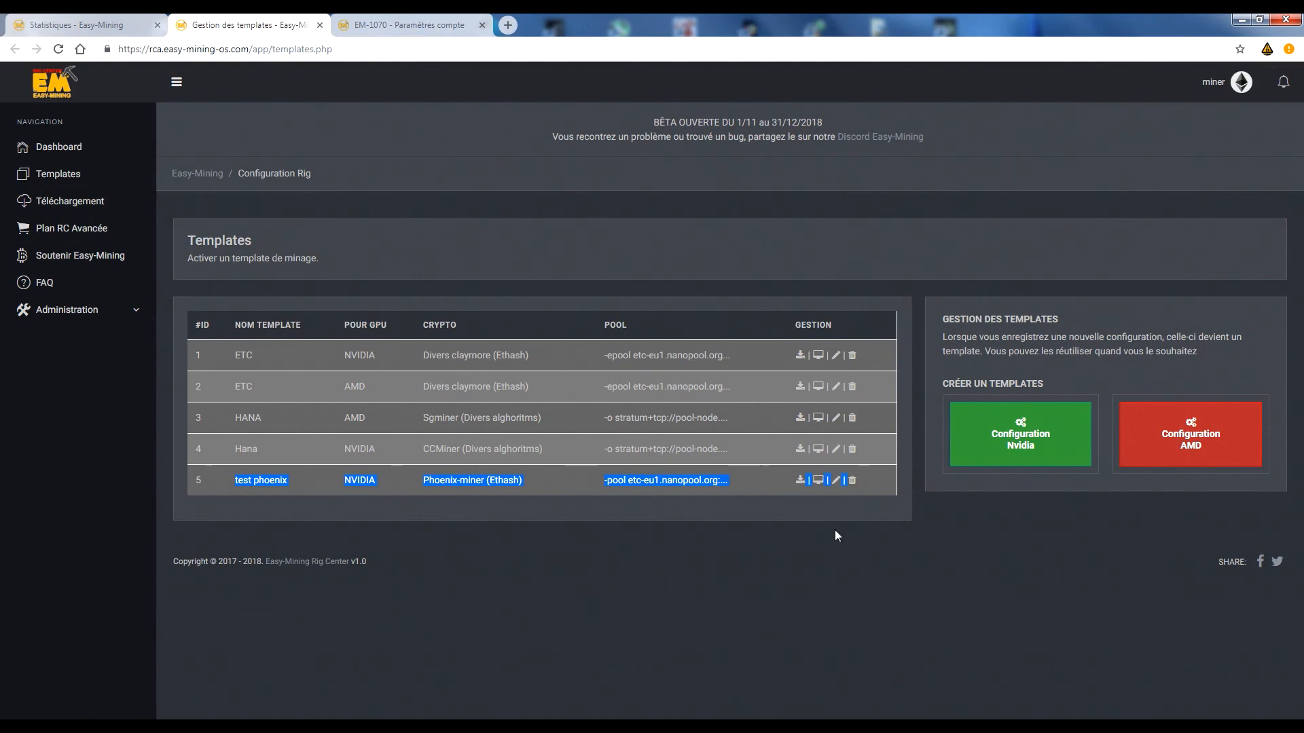
# View the test phoenix template's pool, wallet, overclock, fan and power settings, and close the details.
pyautogui.click(818, 480)
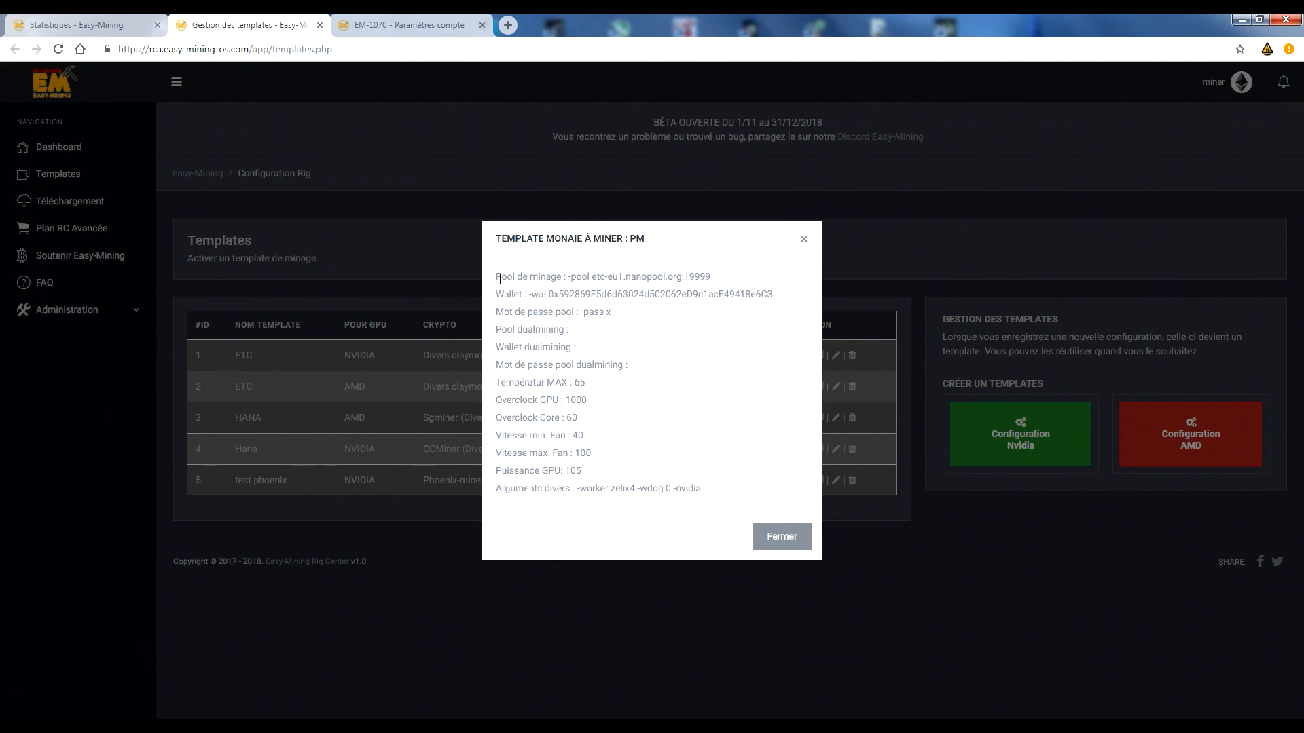
pyautogui.moveTo(501, 276); pyautogui.dragTo(610, 312)
pyautogui.moveTo(676, 343); pyautogui.dragTo(750, 489)
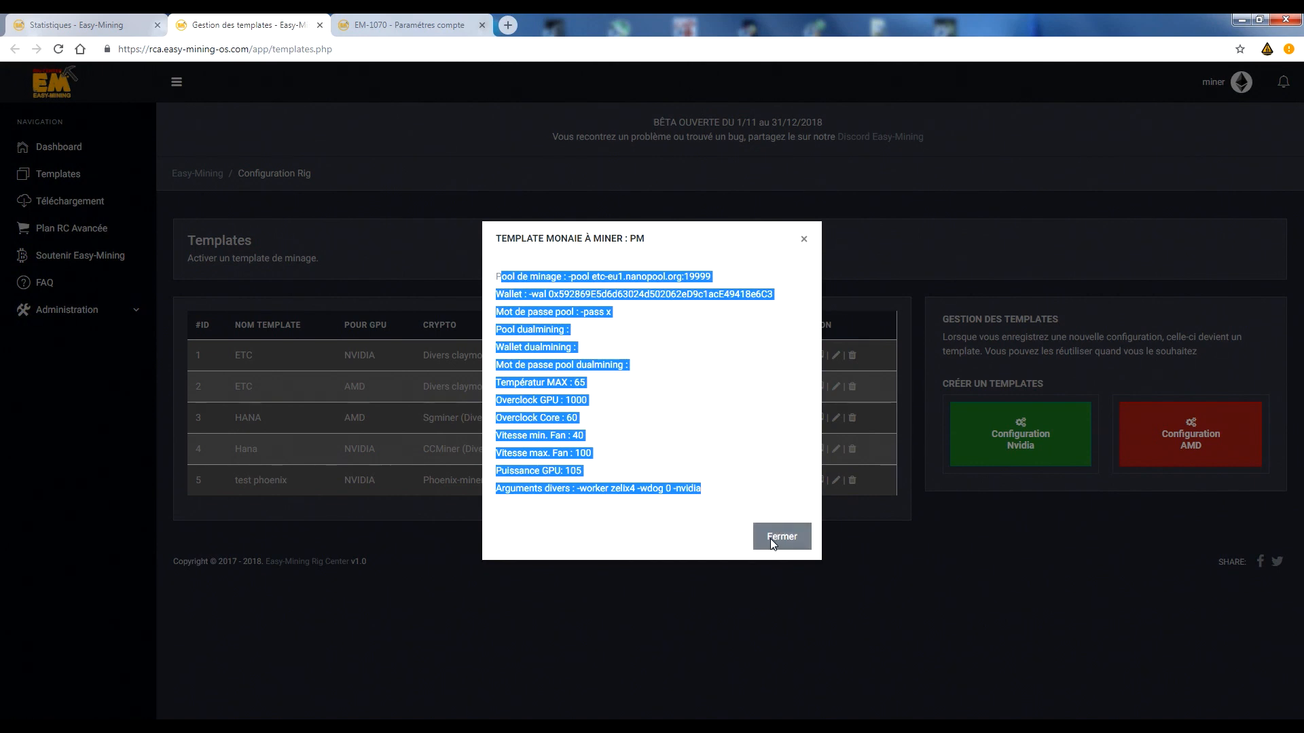
pyautogui.click(591, 472)
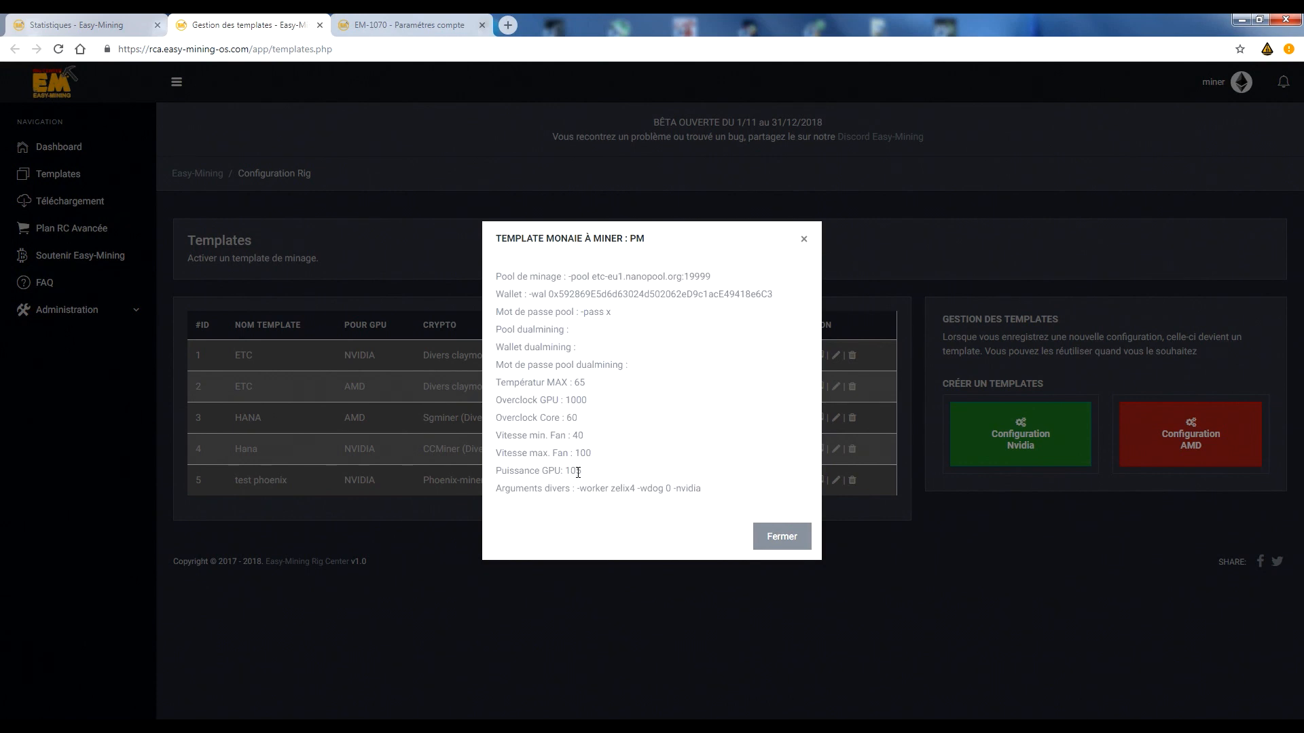
pyautogui.moveTo(578, 472); pyautogui.dragTo(500, 392)
pyautogui.click(600, 442)
pyautogui.click(801, 531)
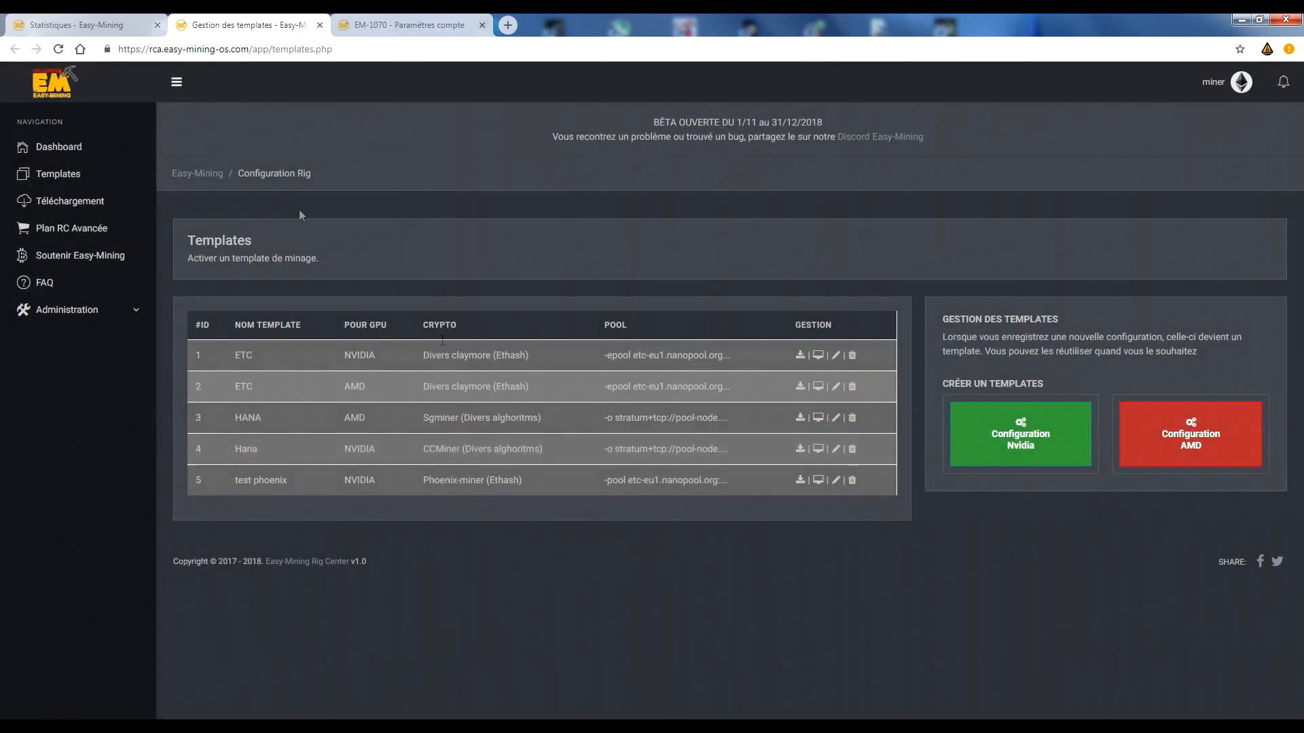
# Delete the list of all templates available on EM-1070b and reopen the rig's options.
pyautogui.click(129, 25)
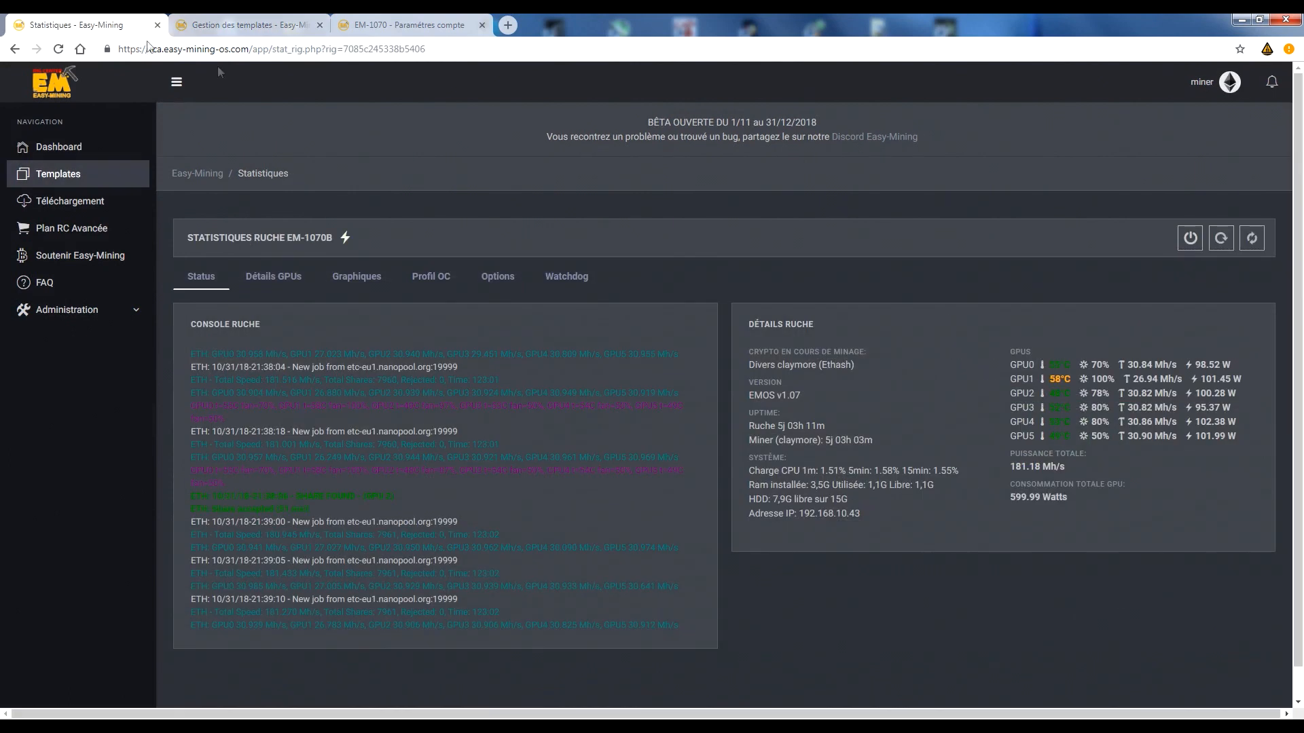
pyautogui.click(486, 284)
pyautogui.click(762, 350)
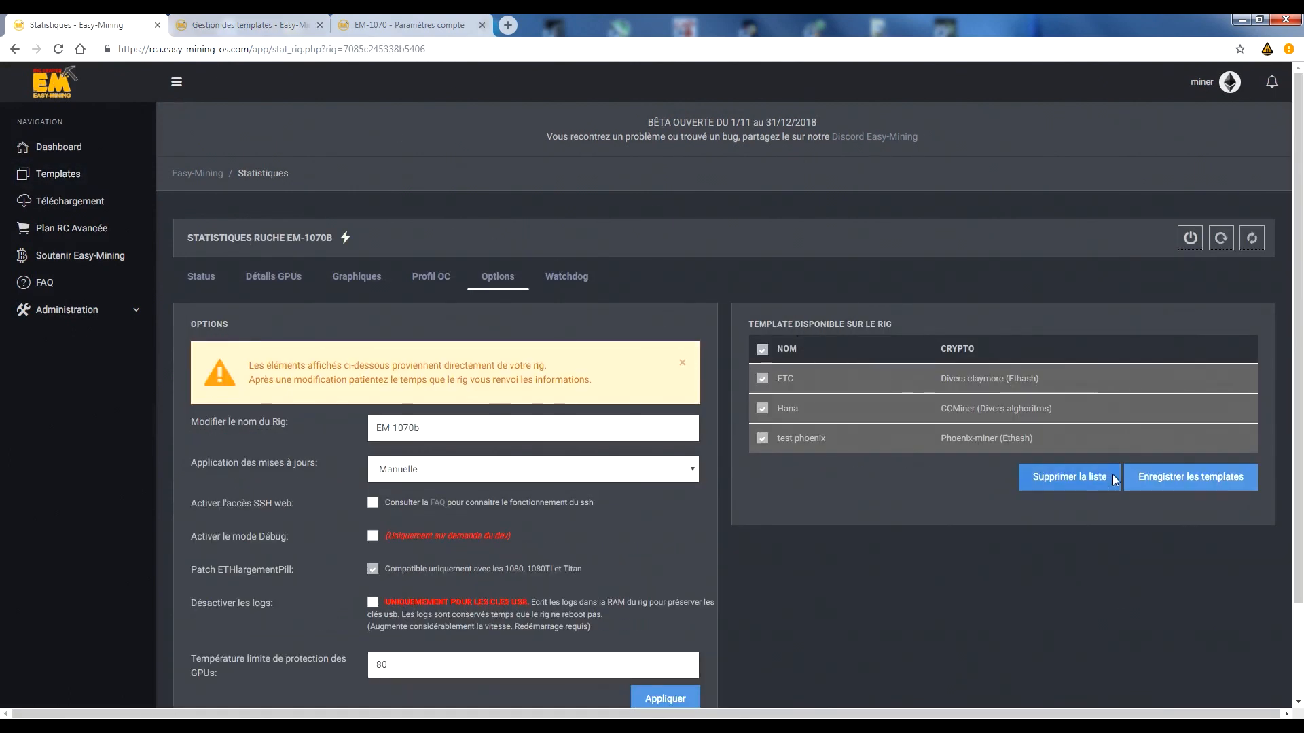
pyautogui.click(1106, 482)
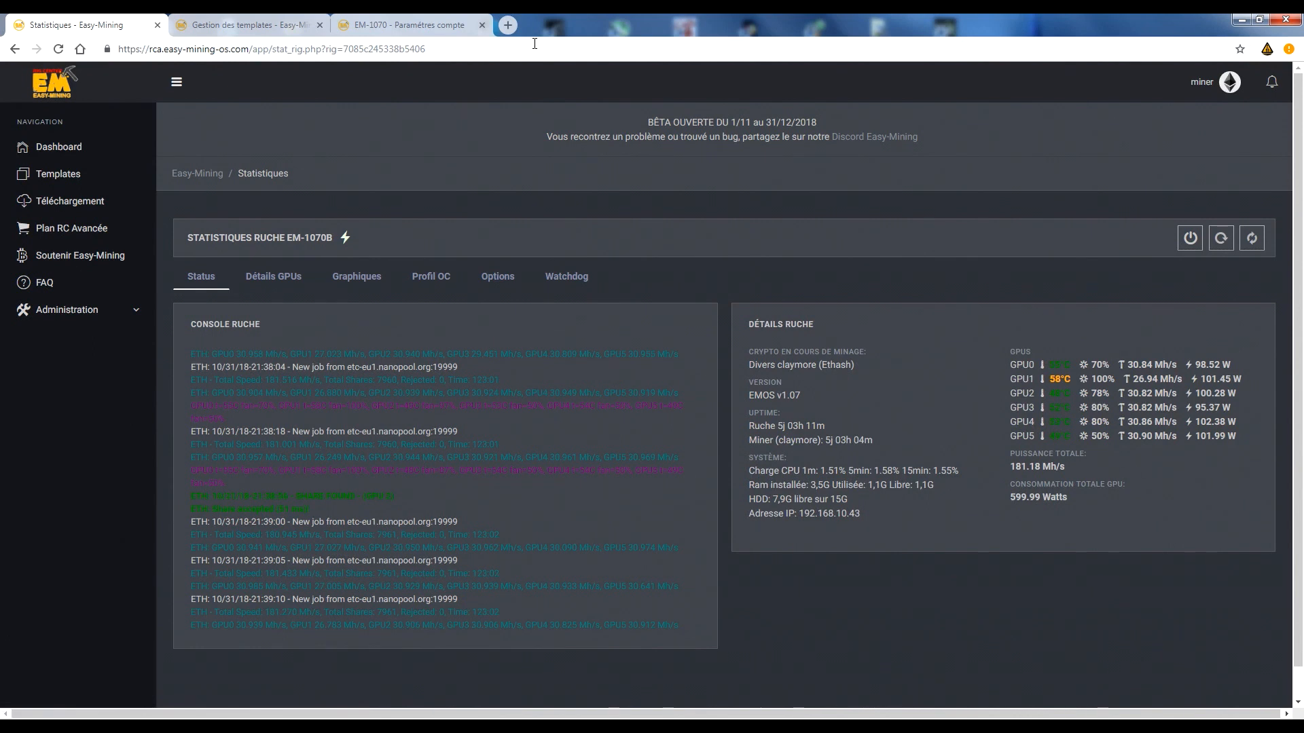
pyautogui.click(498, 275)
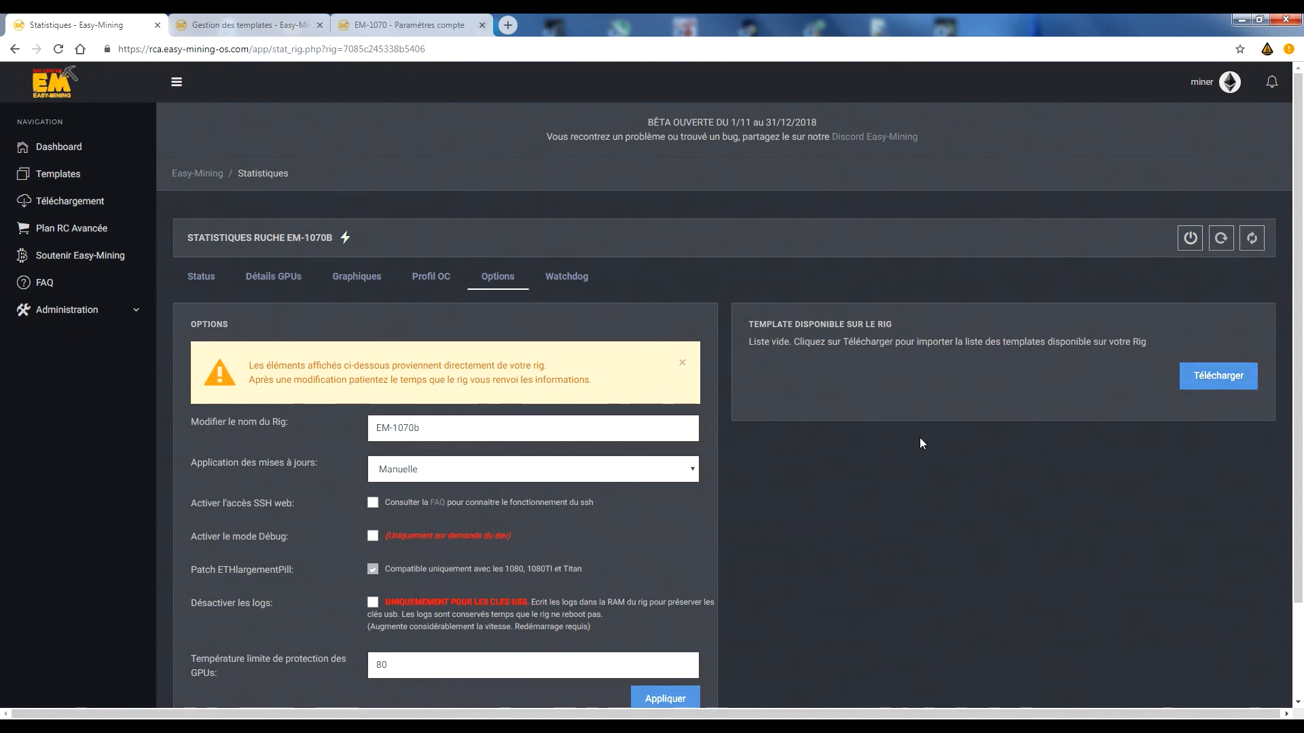
# Examine EM-1070b's watchdog settings for hashrate monitoring and the number of errors.
pyautogui.scroll(-2, 809, 405)
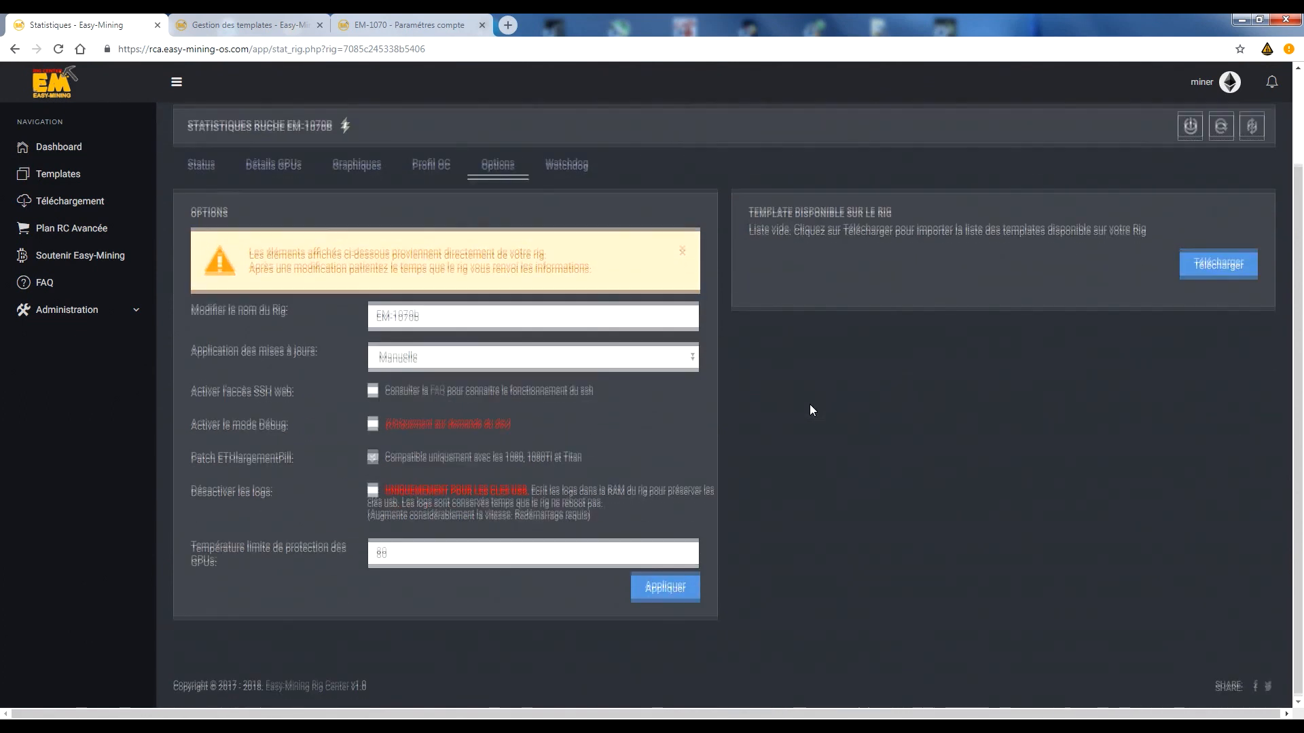
pyautogui.scroll(2, 810, 405)
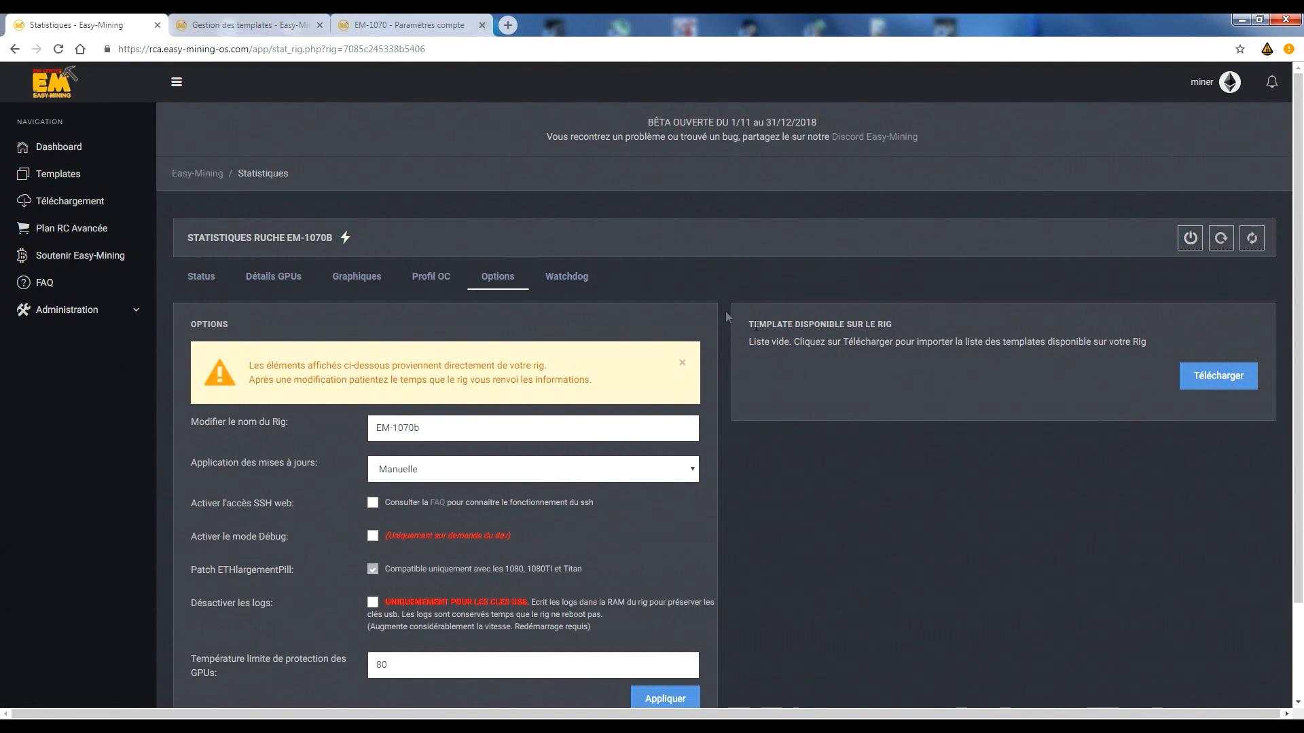
pyautogui.click(585, 275)
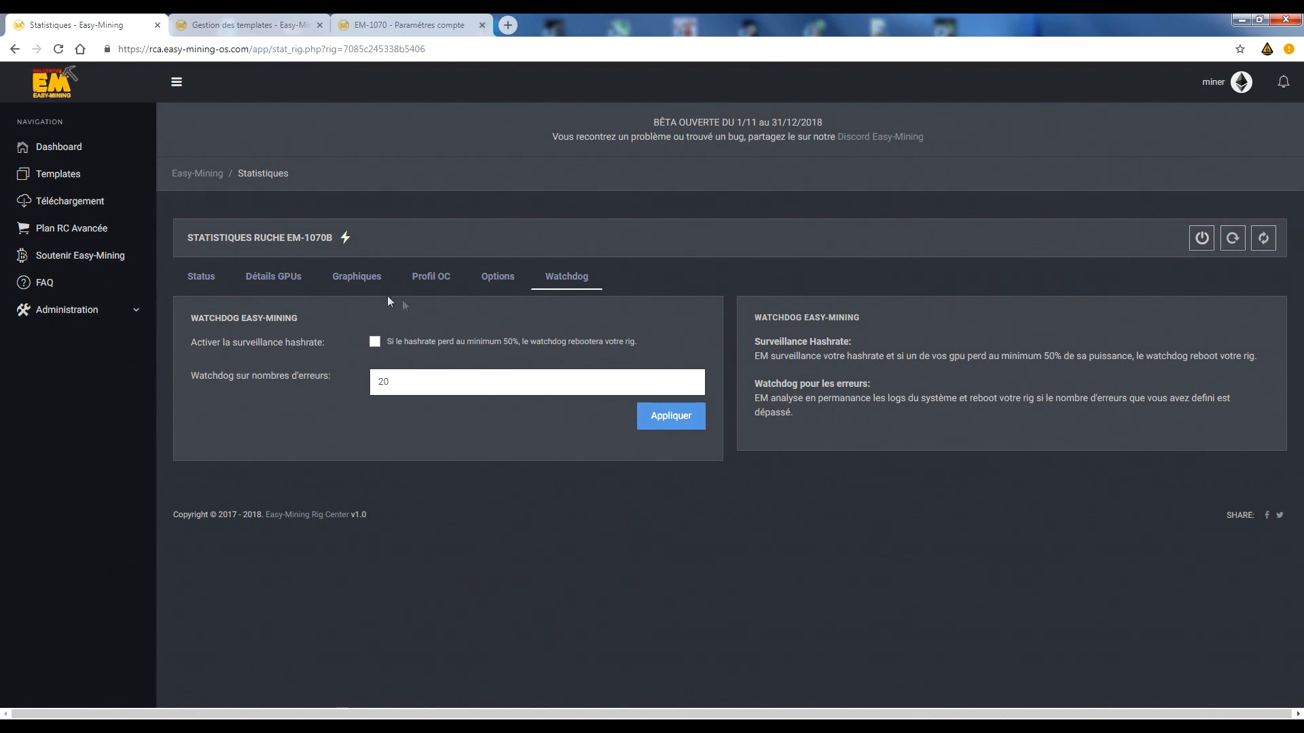
pyautogui.moveTo(636, 341); pyautogui.dragTo(371, 335)
pyautogui.click(474, 330)
pyautogui.doubleClick(431, 372)
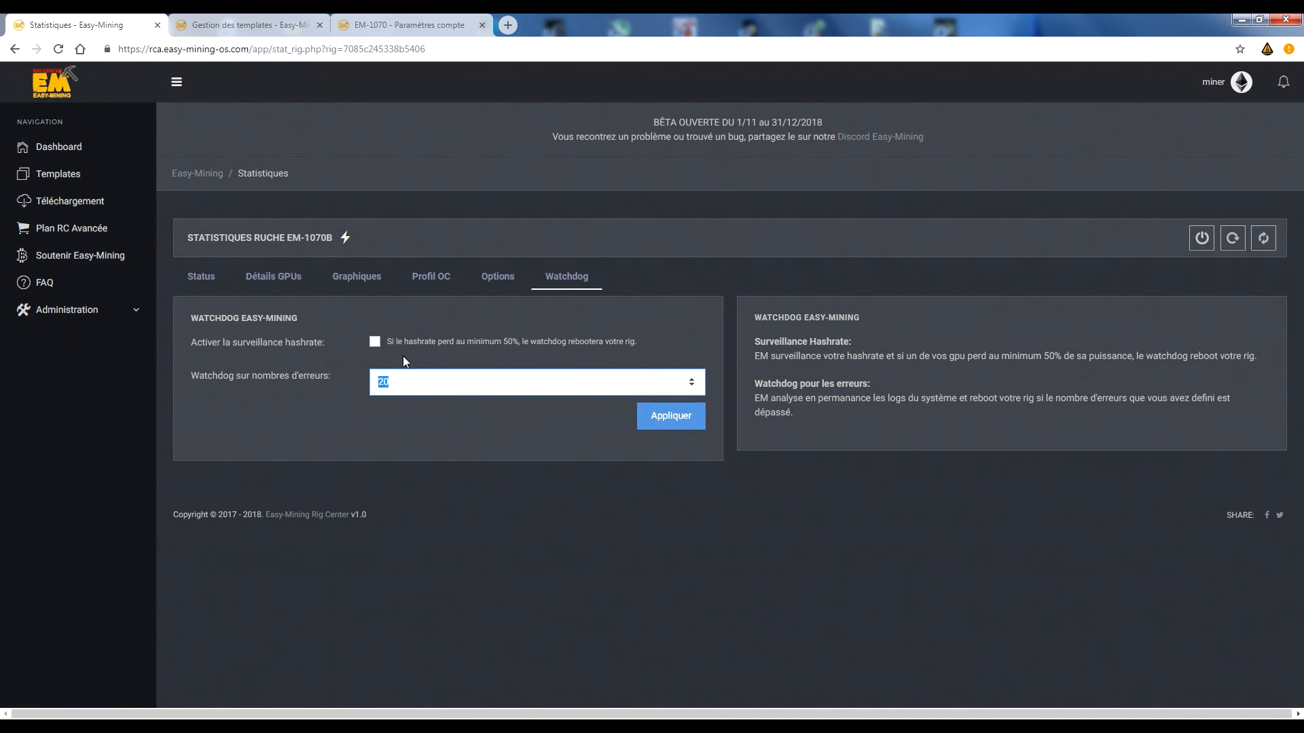
pyautogui.moveTo(190, 343); pyautogui.dragTo(290, 345)
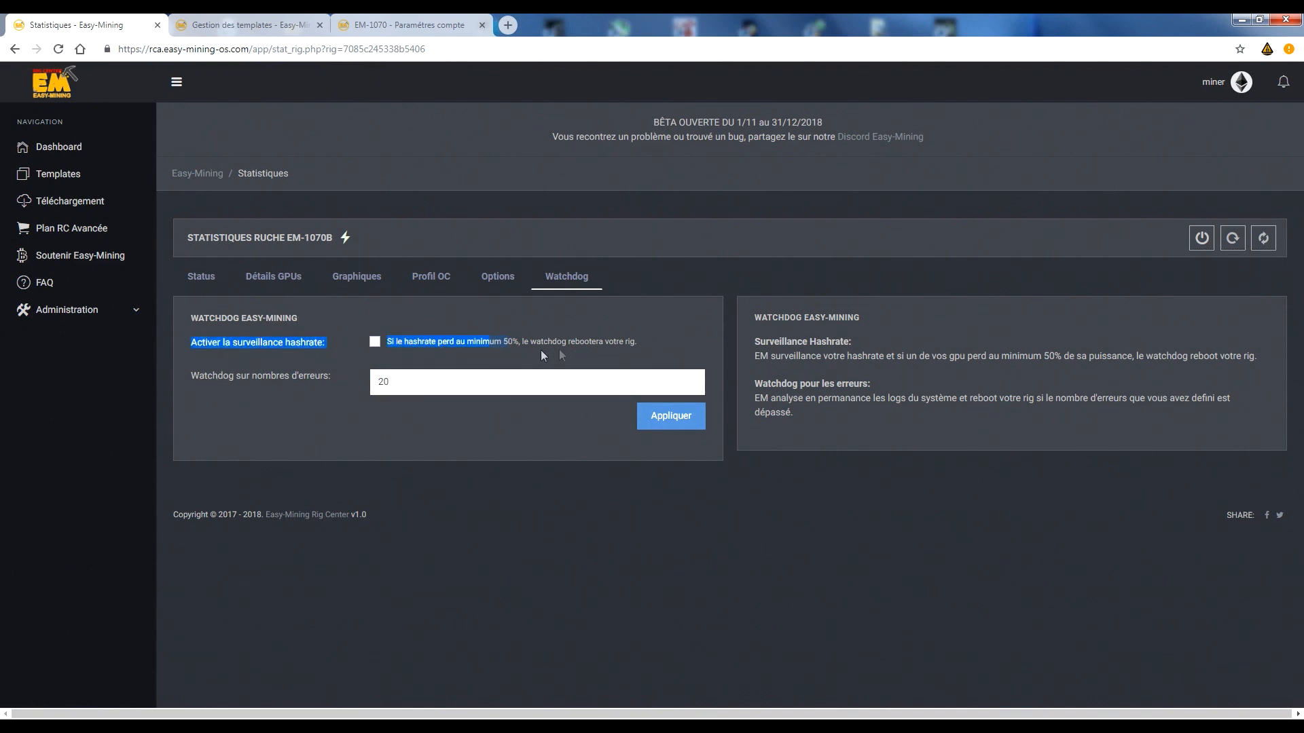
pyautogui.moveTo(510, 354); pyautogui.dragTo(652, 352)
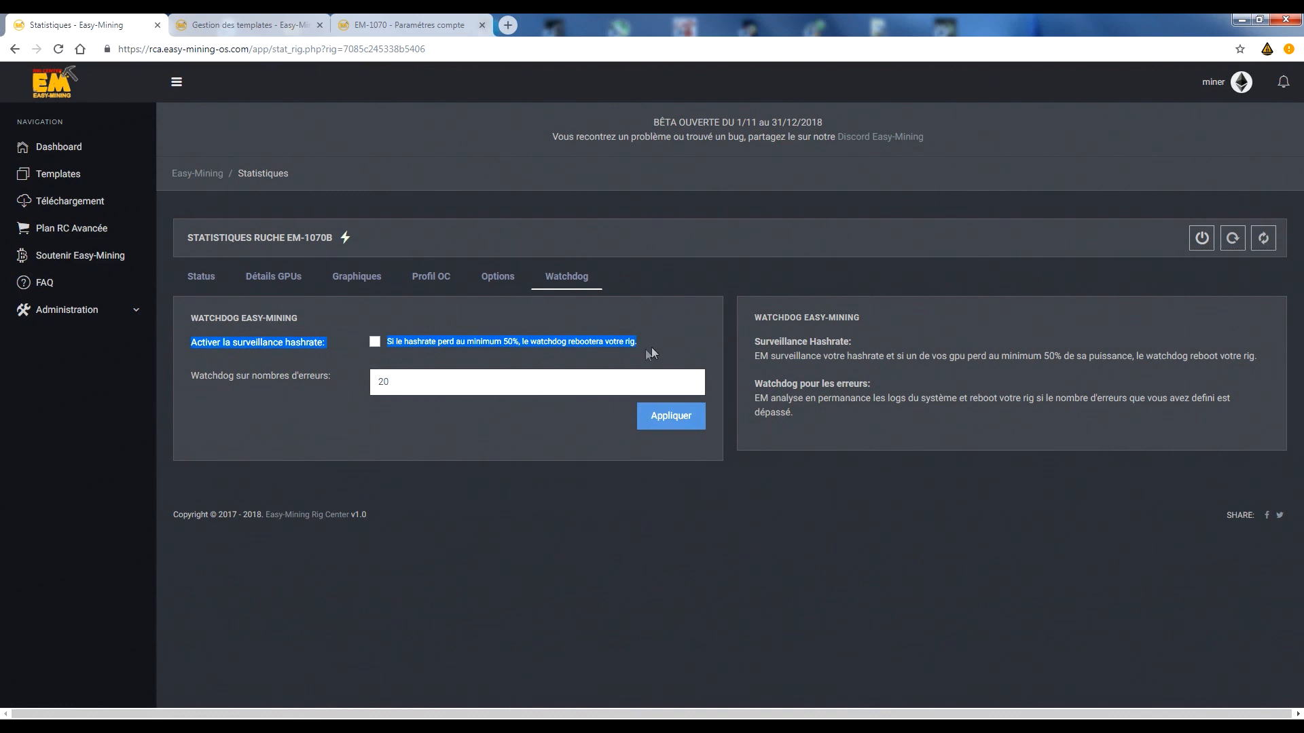
pyautogui.moveTo(186, 376); pyautogui.dragTo(325, 392)
pyautogui.moveTo(180, 341); pyautogui.dragTo(333, 330)
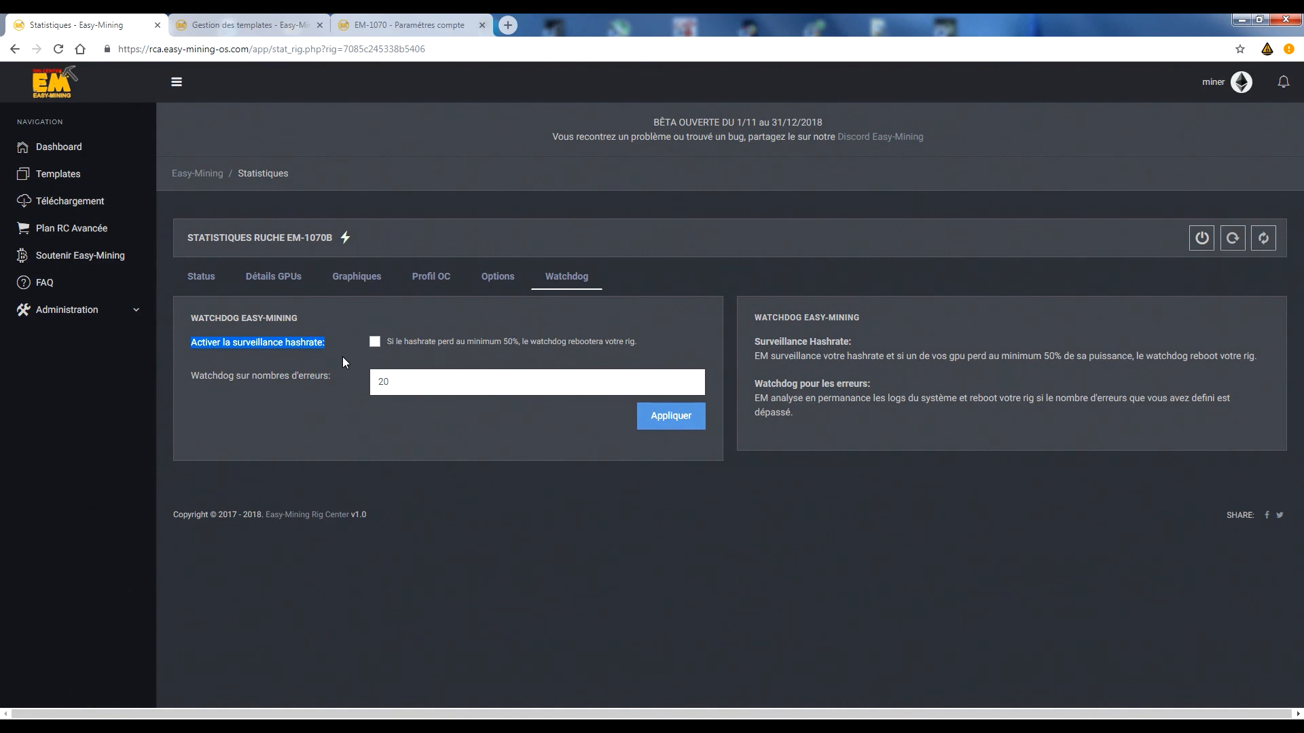
# Examine EM-1070b's watchdog error-count setting and check it against EM-1070's archived logs.
pyautogui.moveTo(185, 379); pyautogui.dragTo(334, 381)
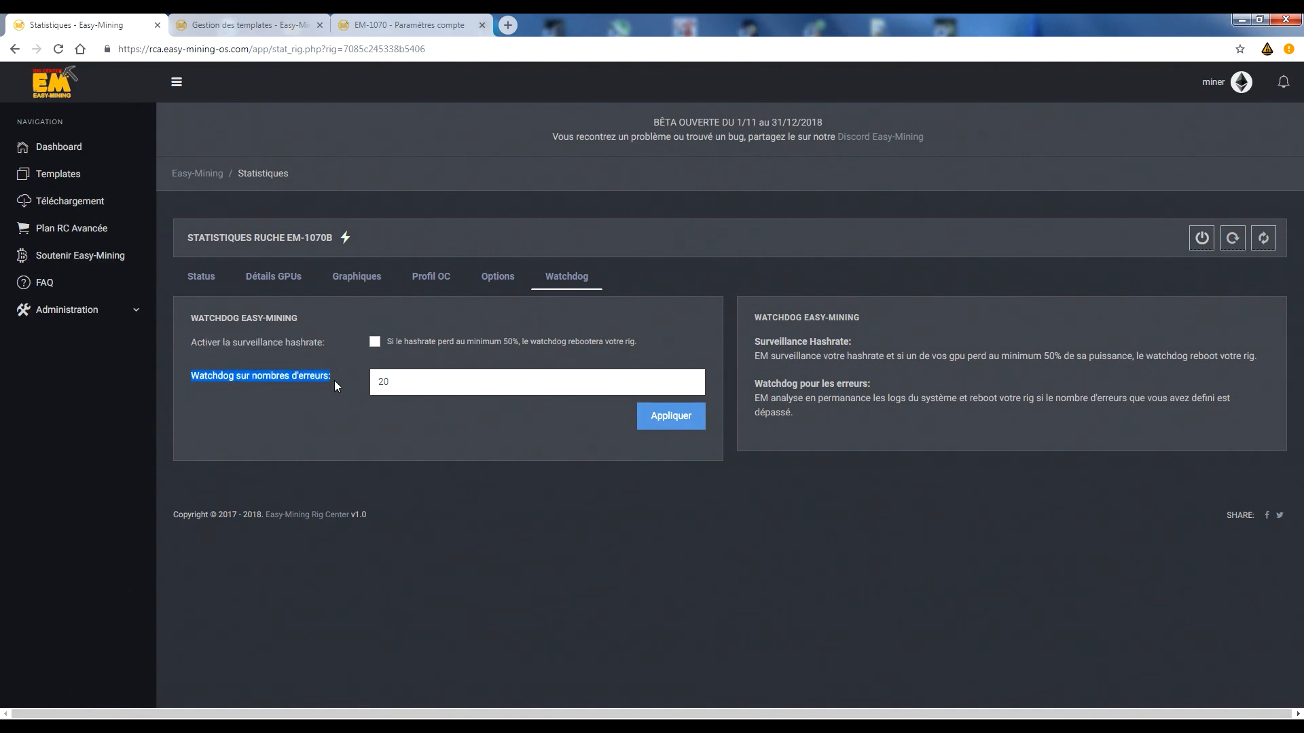
pyautogui.click(382, 381)
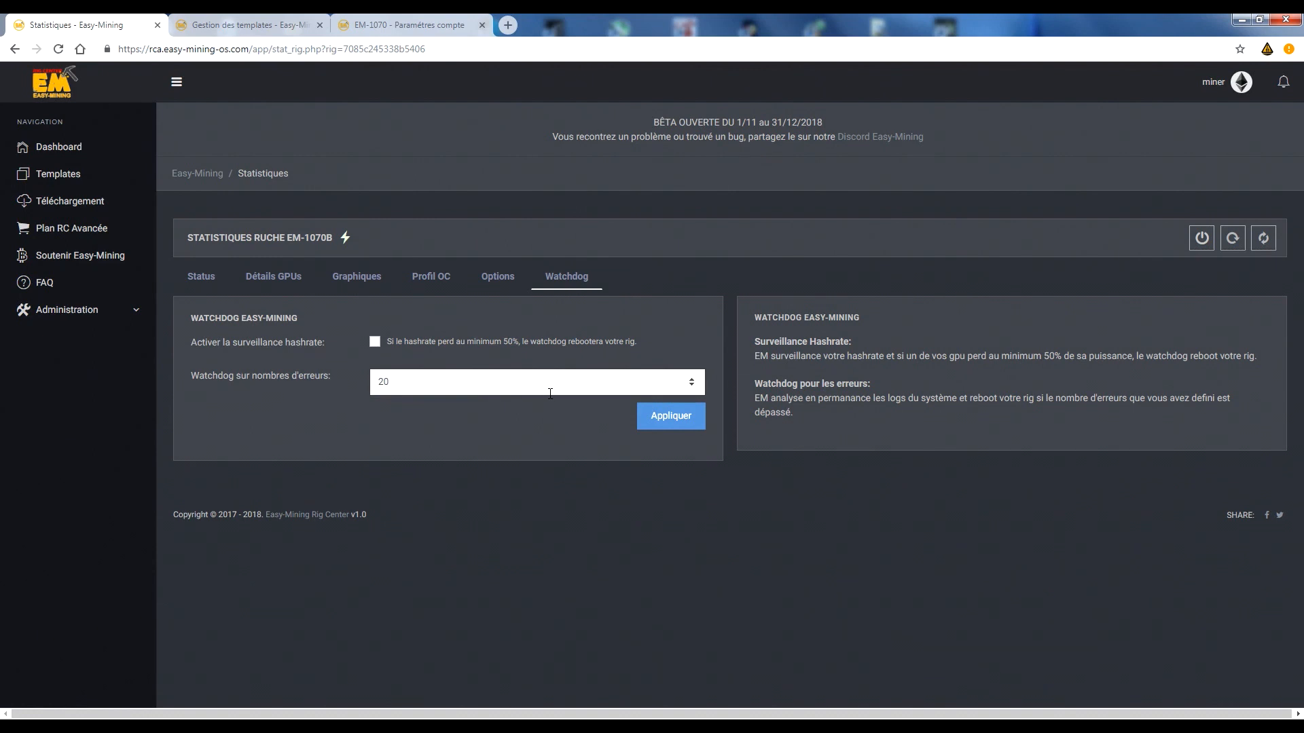
pyautogui.click(231, 25)
pyautogui.click(387, 27)
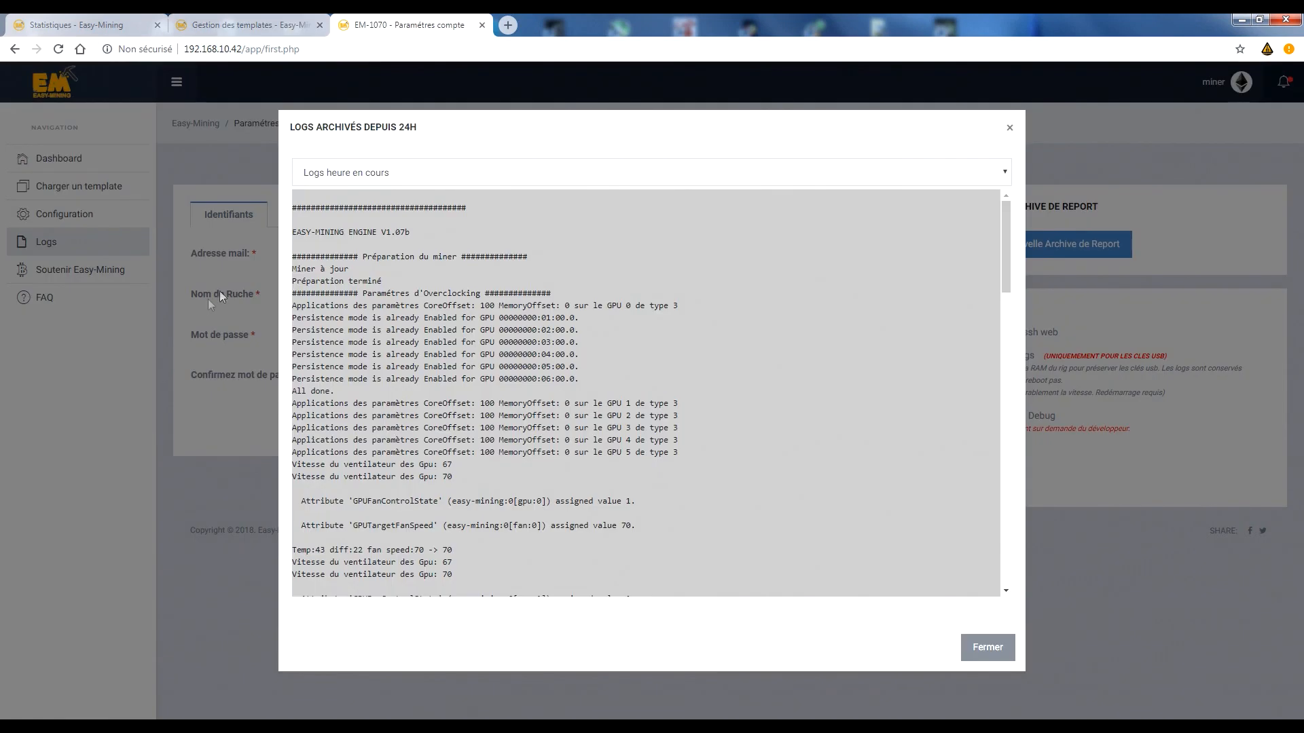
pyautogui.click(121, 27)
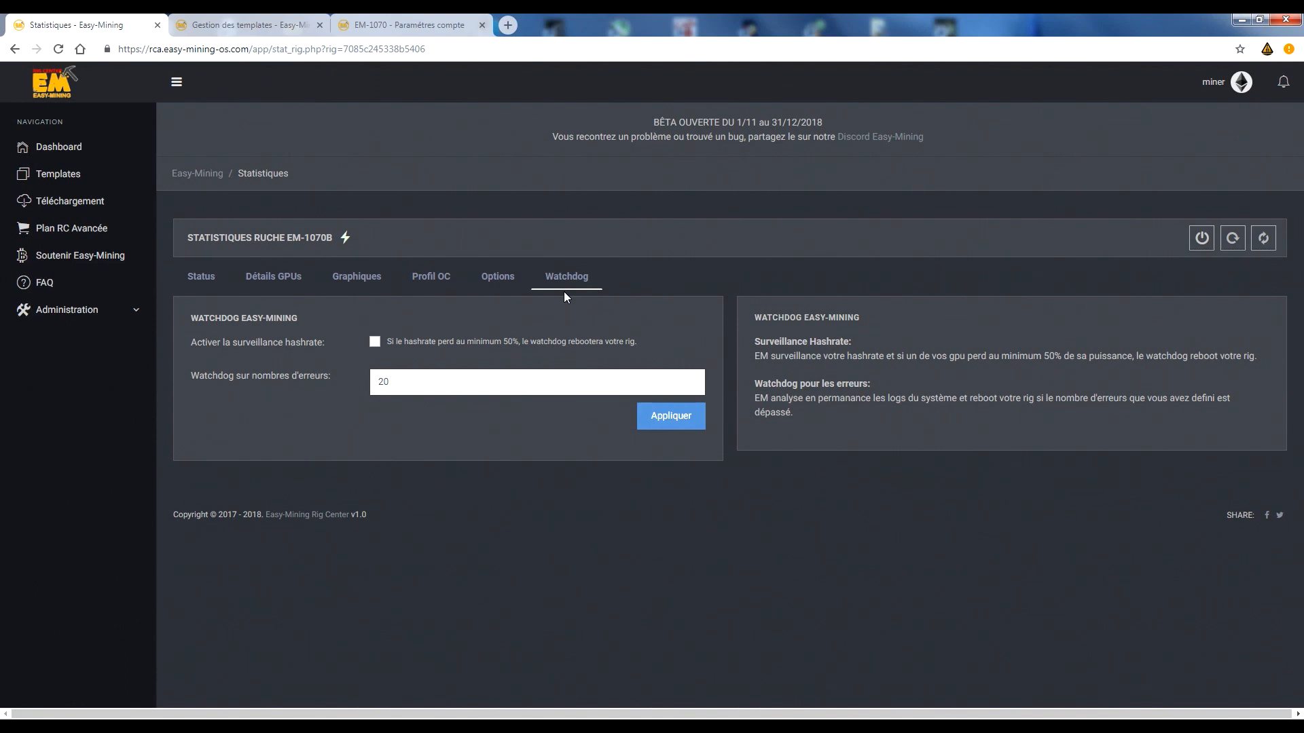
# Enter 100 as the error-count threshold in EM-1070b's watchdog settings.
pyautogui.doubleClick(400, 391)
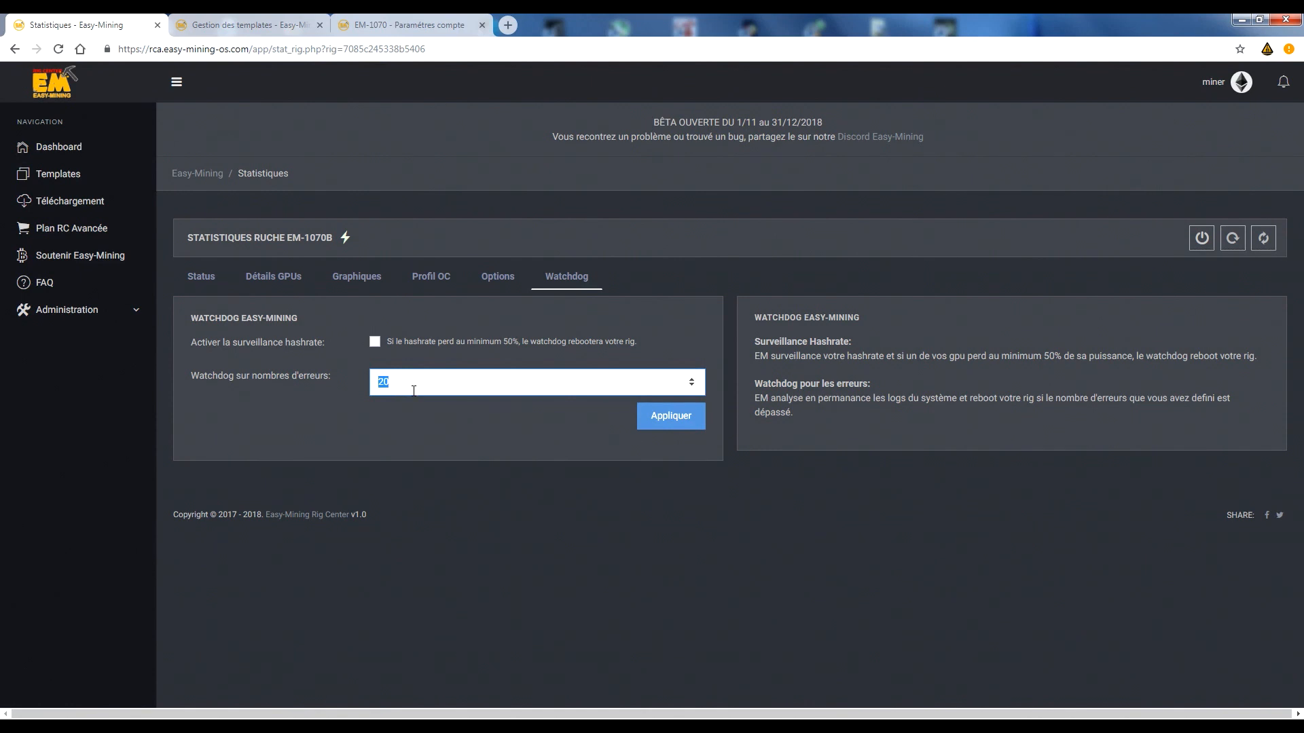
pyautogui.write('100')
pyautogui.doubleClick(405, 381)
pyautogui.click(421, 433)
pyautogui.doubleClick(414, 391)
pyautogui.click(414, 390)
pyautogui.click(439, 418)
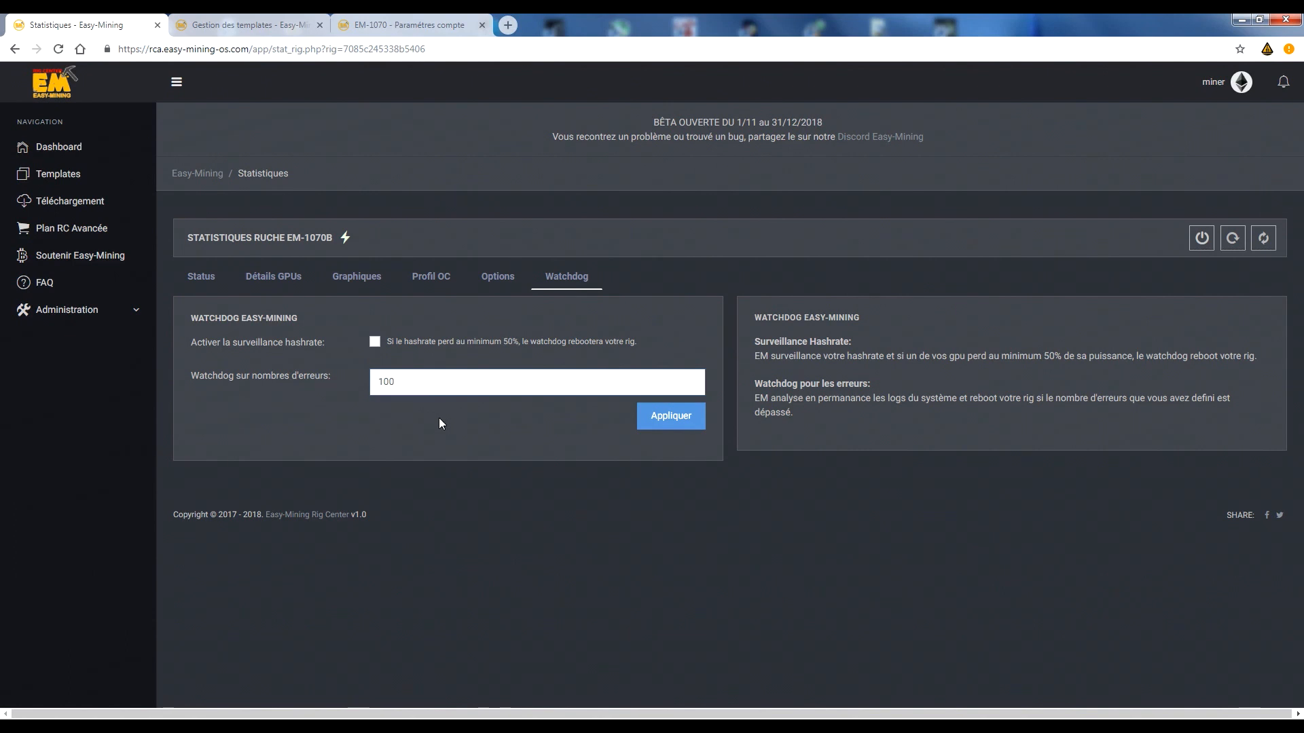
pyautogui.doubleClick(477, 381)
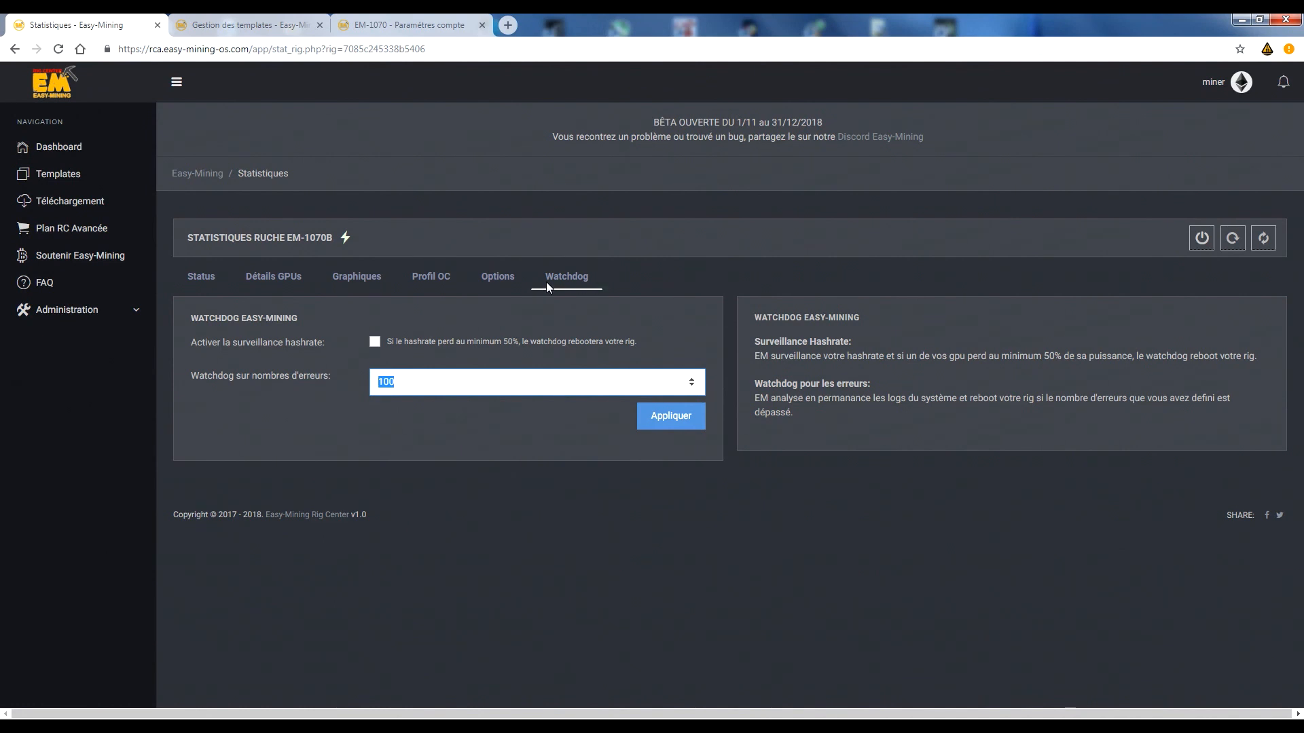
# Examine EM-1070b's options, including the notice about rig-supplied values, and compare them with its watchdog settings.
pyautogui.click(500, 283)
pyautogui.scroll(-1, 499, 279)
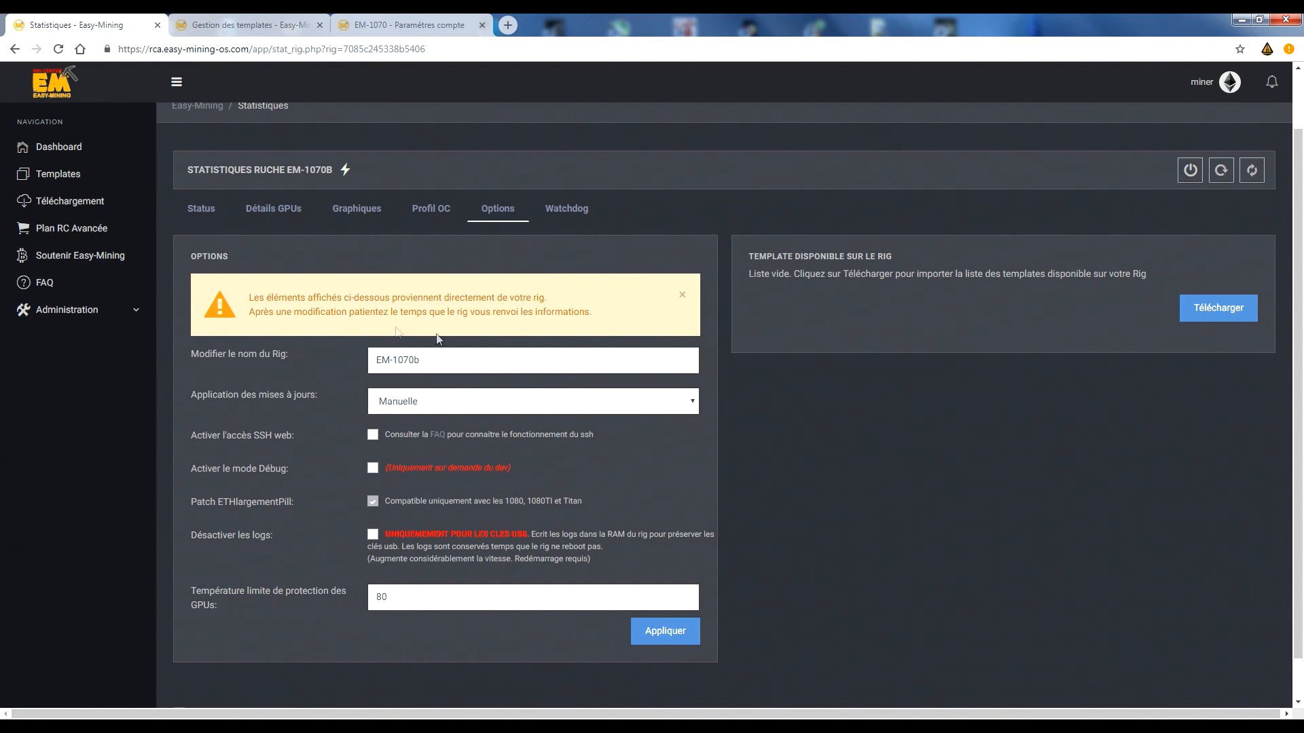
pyautogui.doubleClick(256, 299)
pyautogui.moveTo(348, 304); pyautogui.dragTo(596, 319)
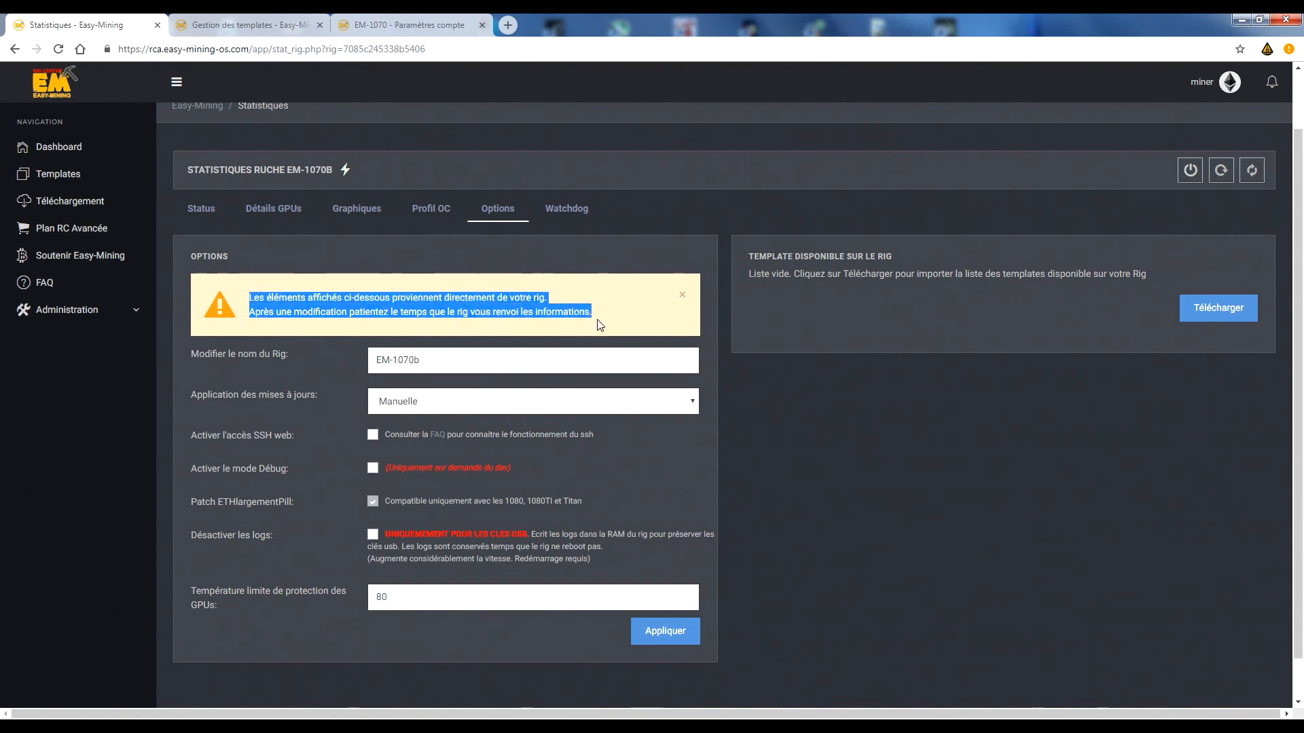
pyautogui.click(452, 383)
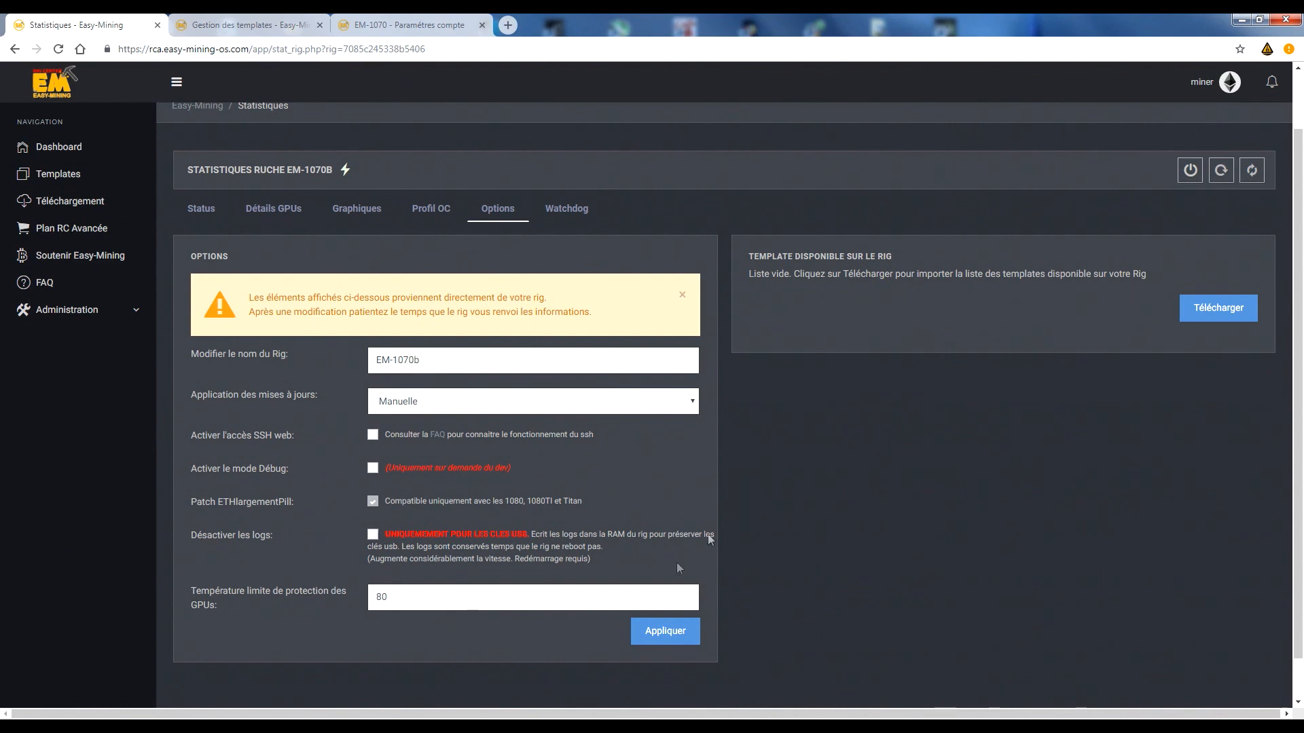
pyautogui.click(566, 209)
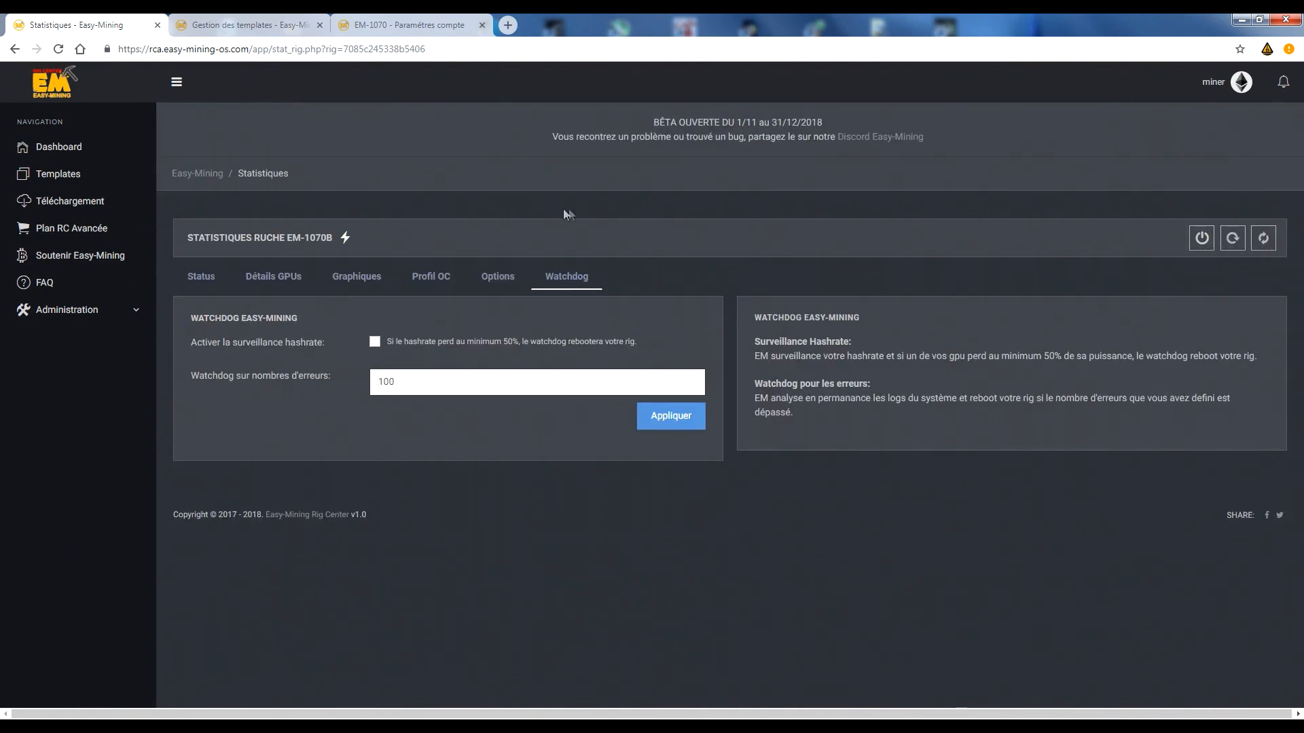
pyautogui.click(506, 278)
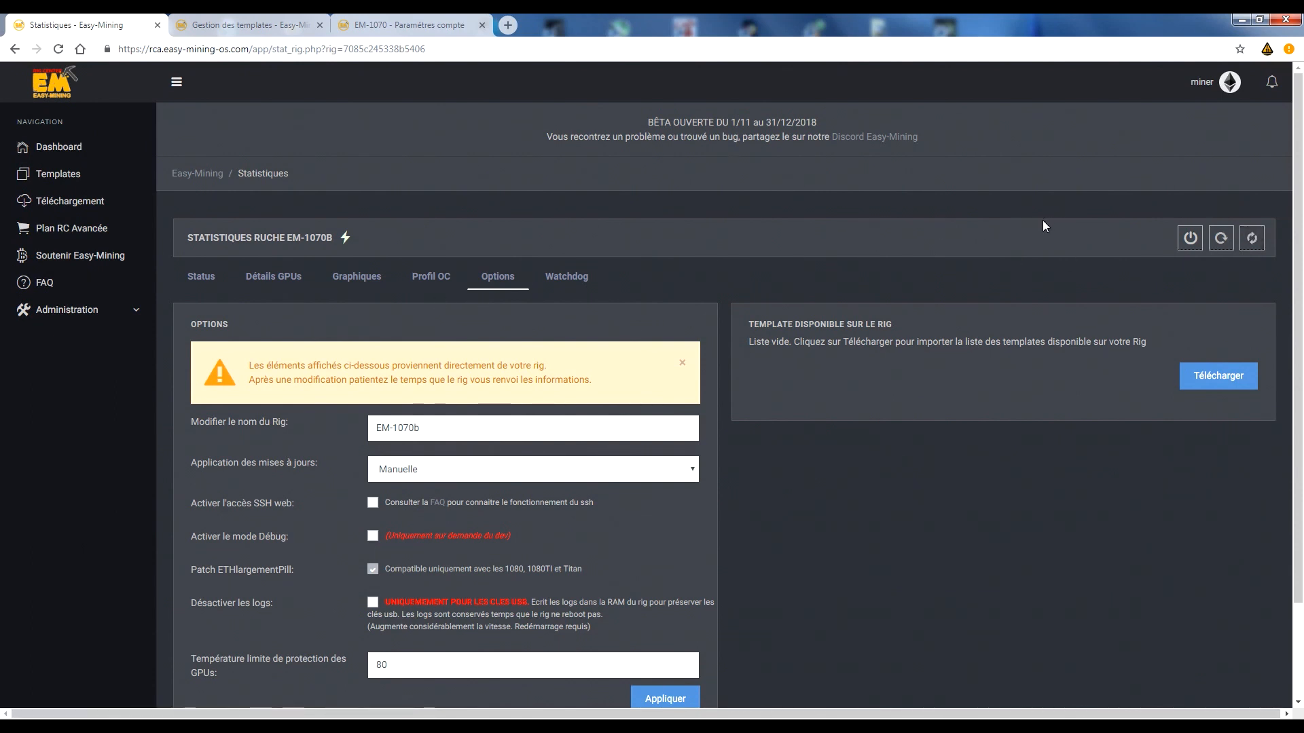
pyautogui.scroll(-3, 1041, 220)
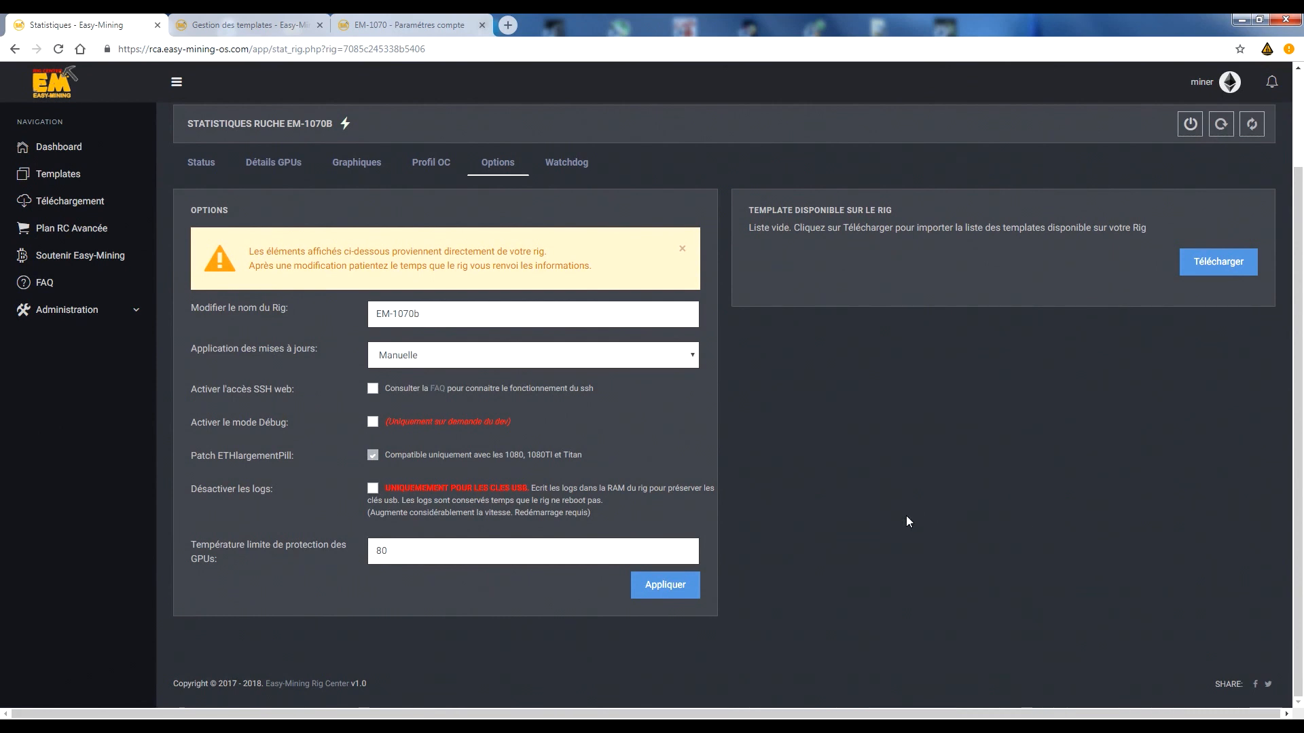
pyautogui.scroll(3, 905, 516)
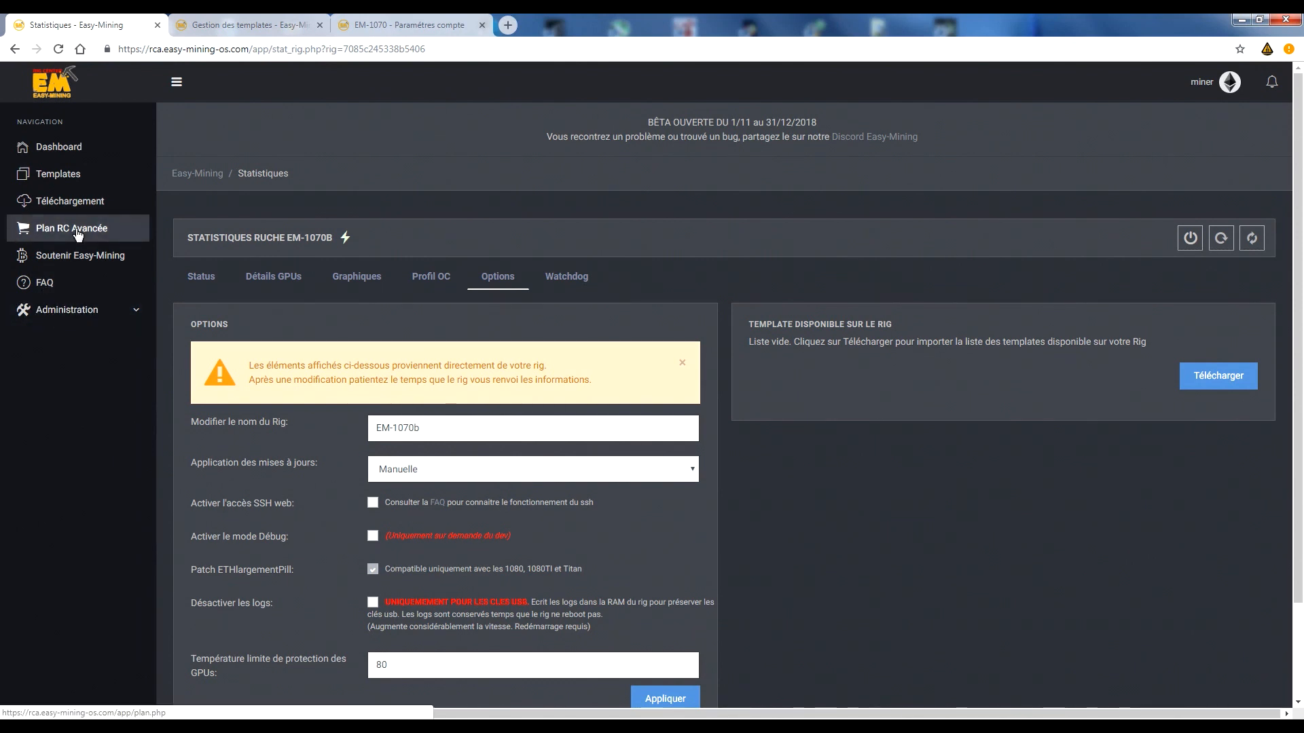
# Open EM-1070b's statistics from the dashboard and view its GPU details.
pyautogui.click(68, 148)
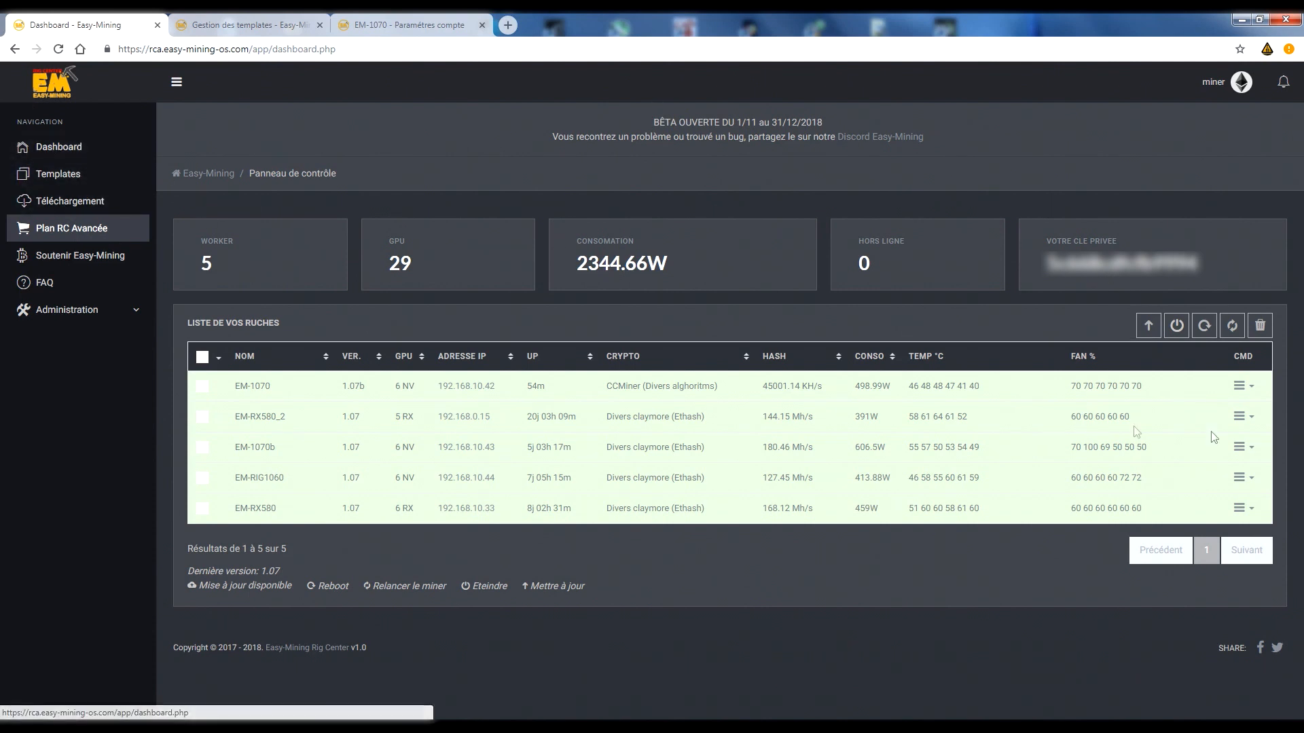
pyautogui.click(1240, 447)
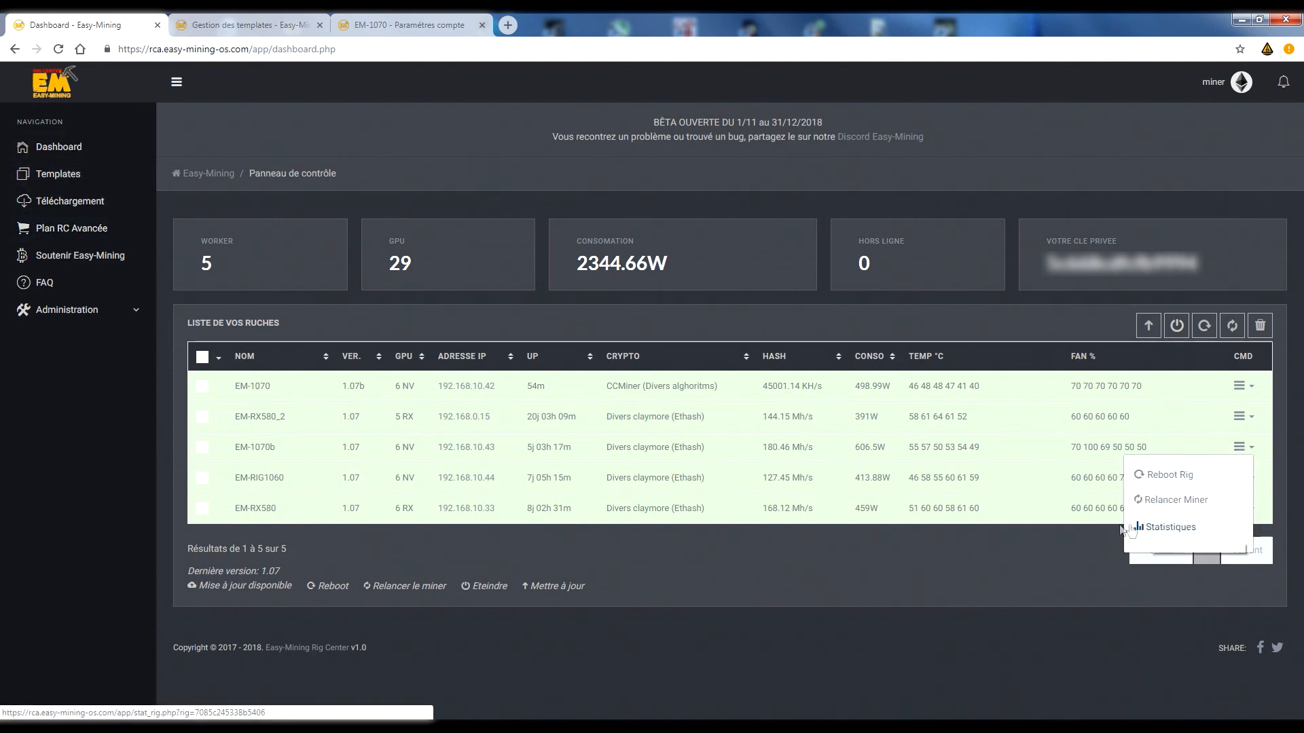
pyautogui.click(1175, 530)
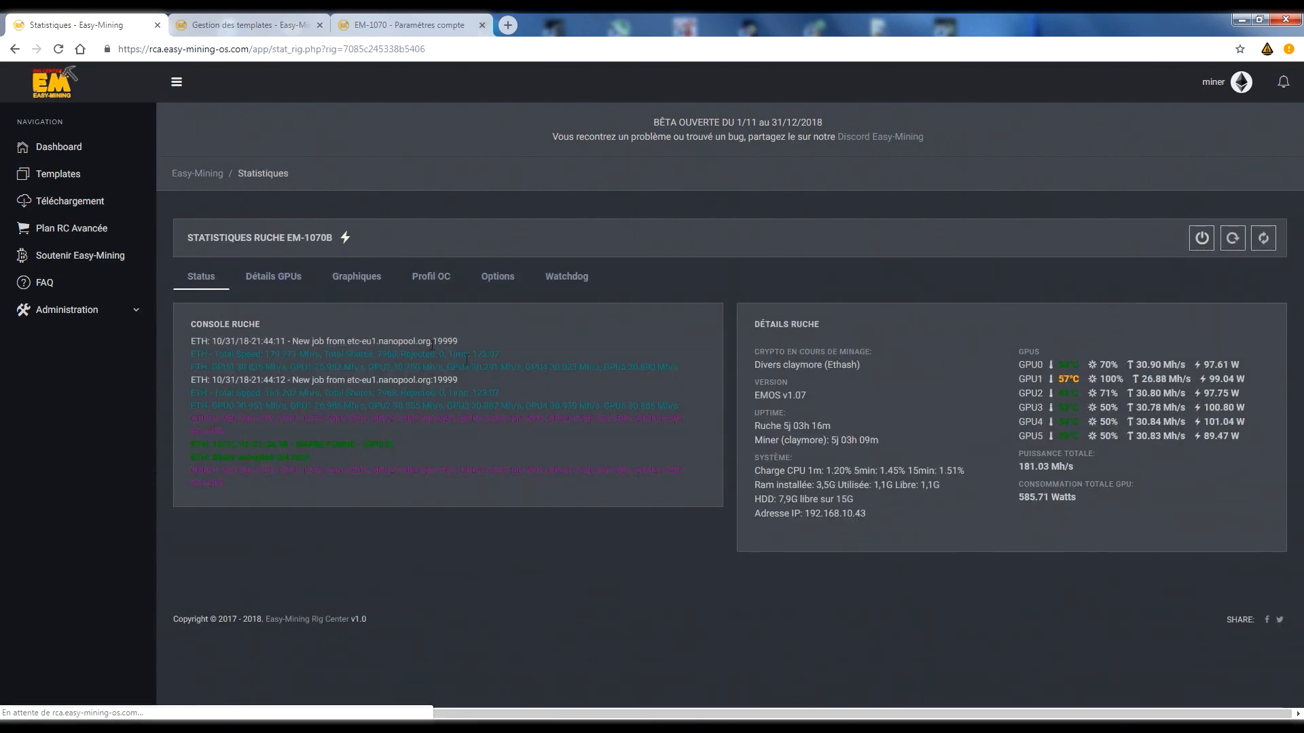
pyautogui.click(300, 275)
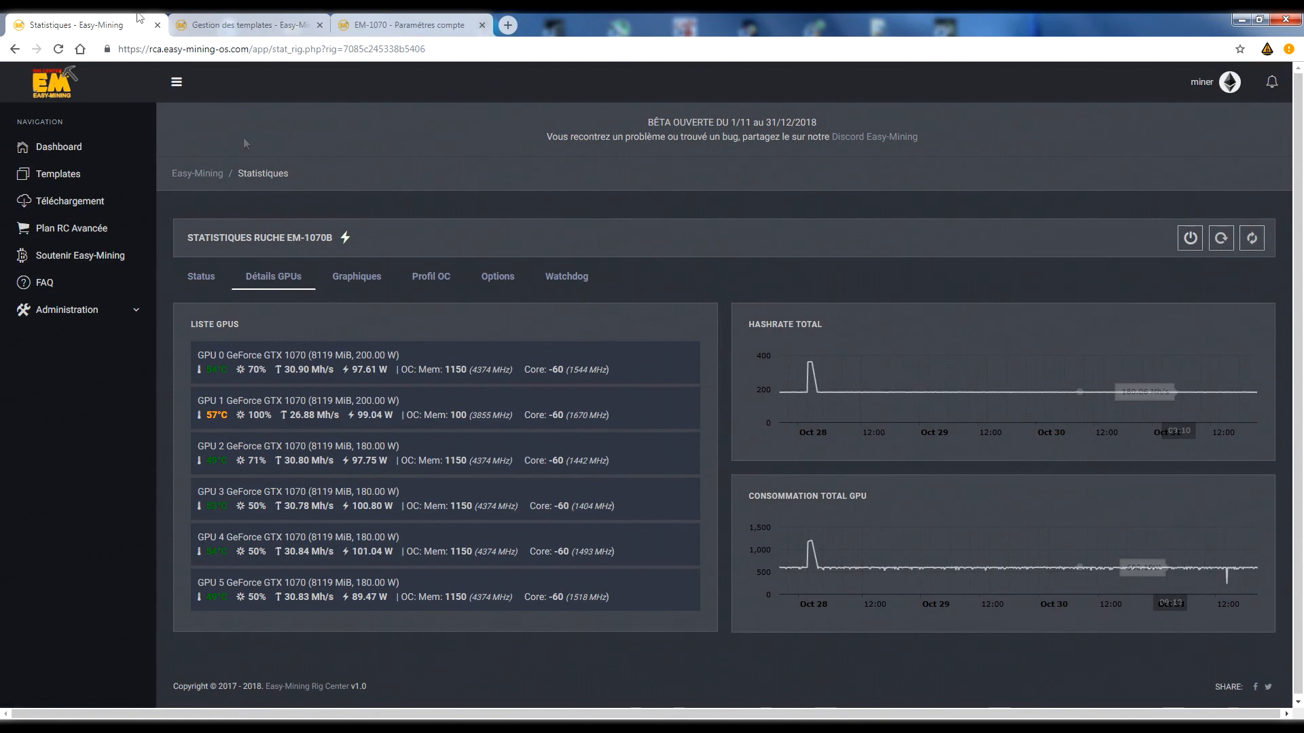
# Open EM-RX580_2's statistics from the dashboard and view its watchdog settings.
pyautogui.click(59, 147)
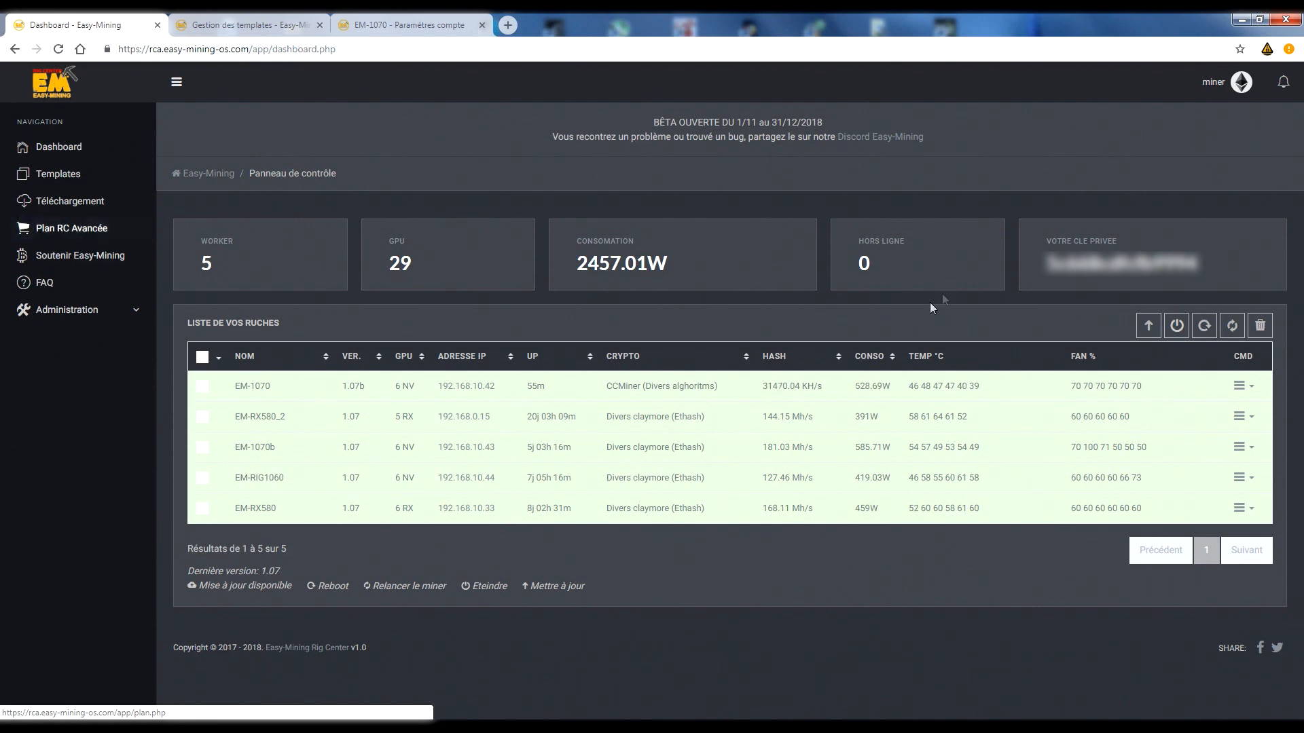
pyautogui.click(1240, 417)
pyautogui.click(1167, 496)
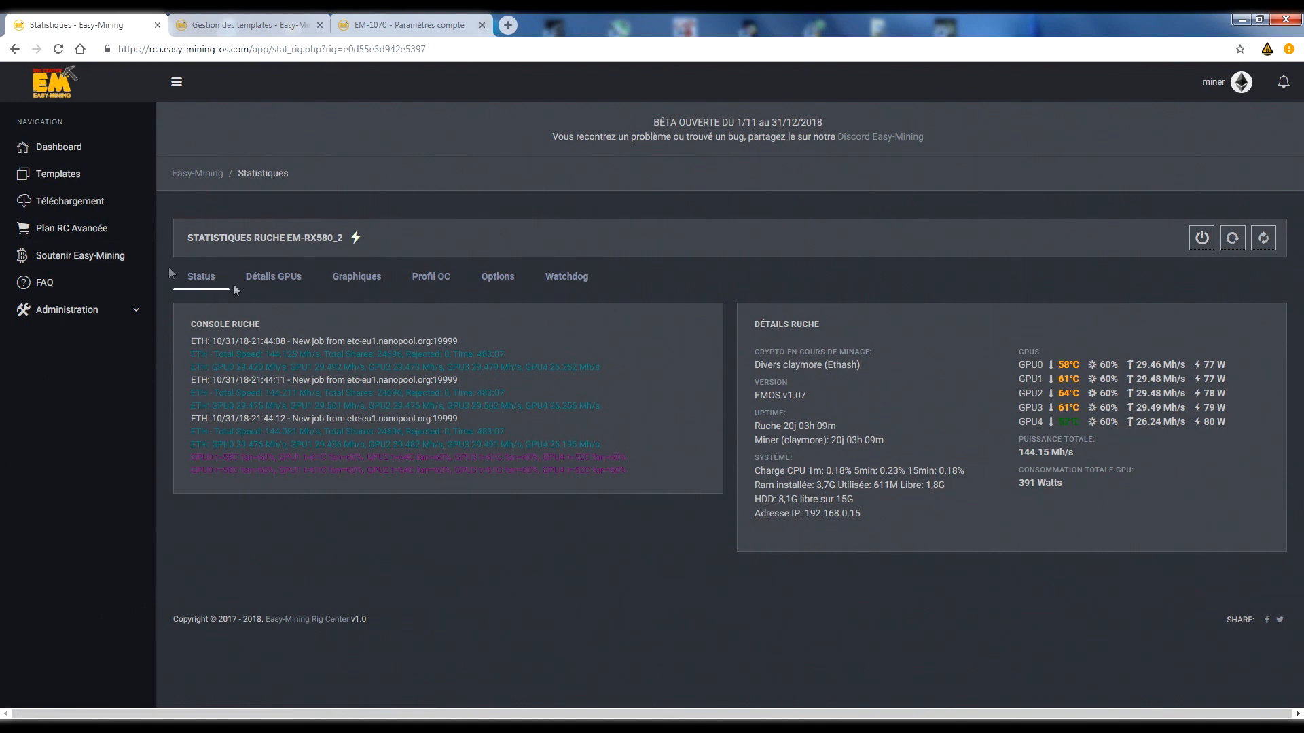
pyautogui.moveTo(182, 280); pyautogui.dragTo(599, 277)
pyautogui.click(598, 277)
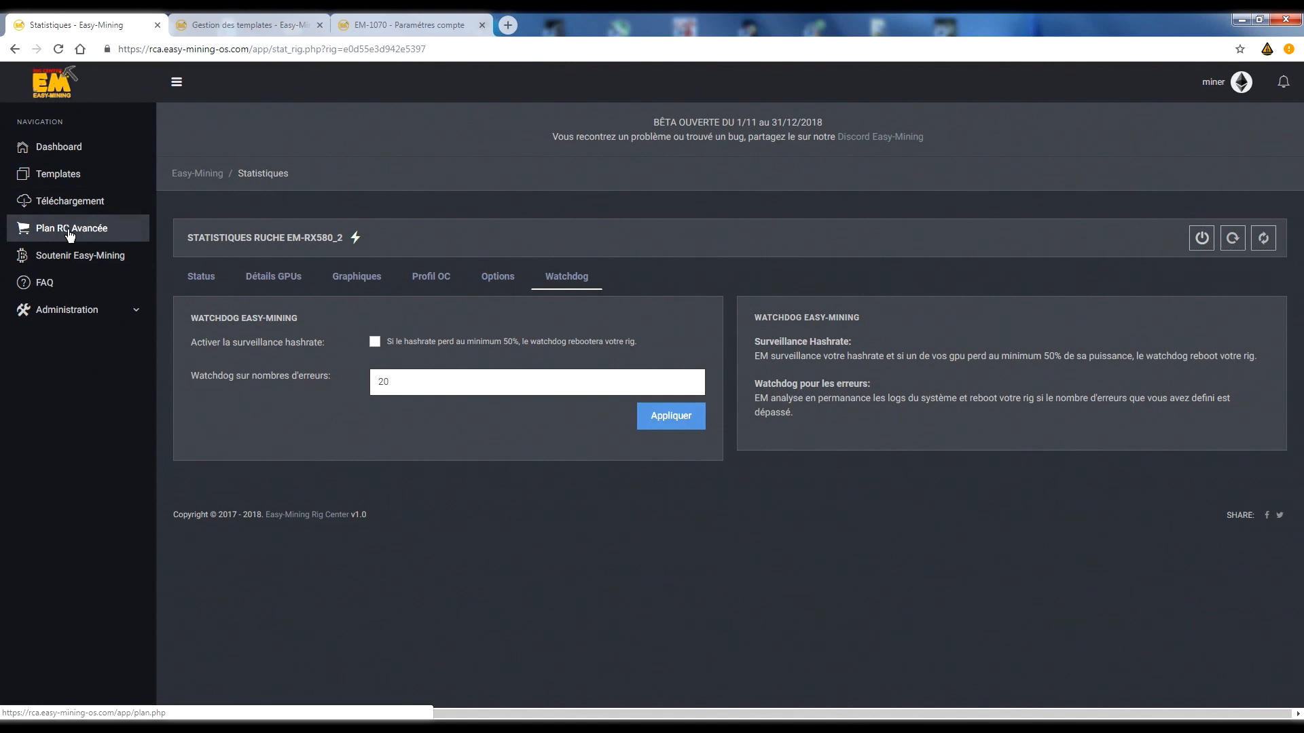
pyautogui.moveTo(243, 278); pyautogui.dragTo(586, 278)
pyautogui.click(367, 302)
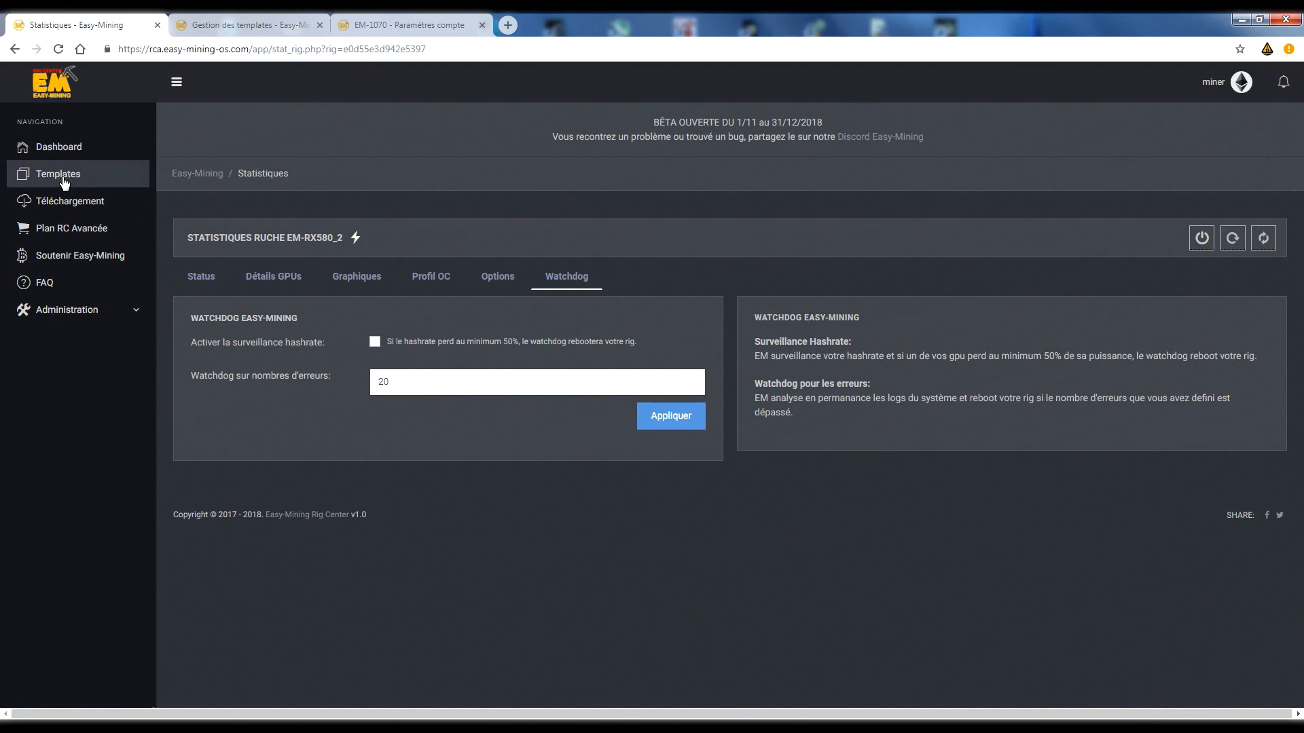
# Open the general account settings and look over the account, Telegram notification, API and two-factor sections.
pyautogui.click(1210, 86)
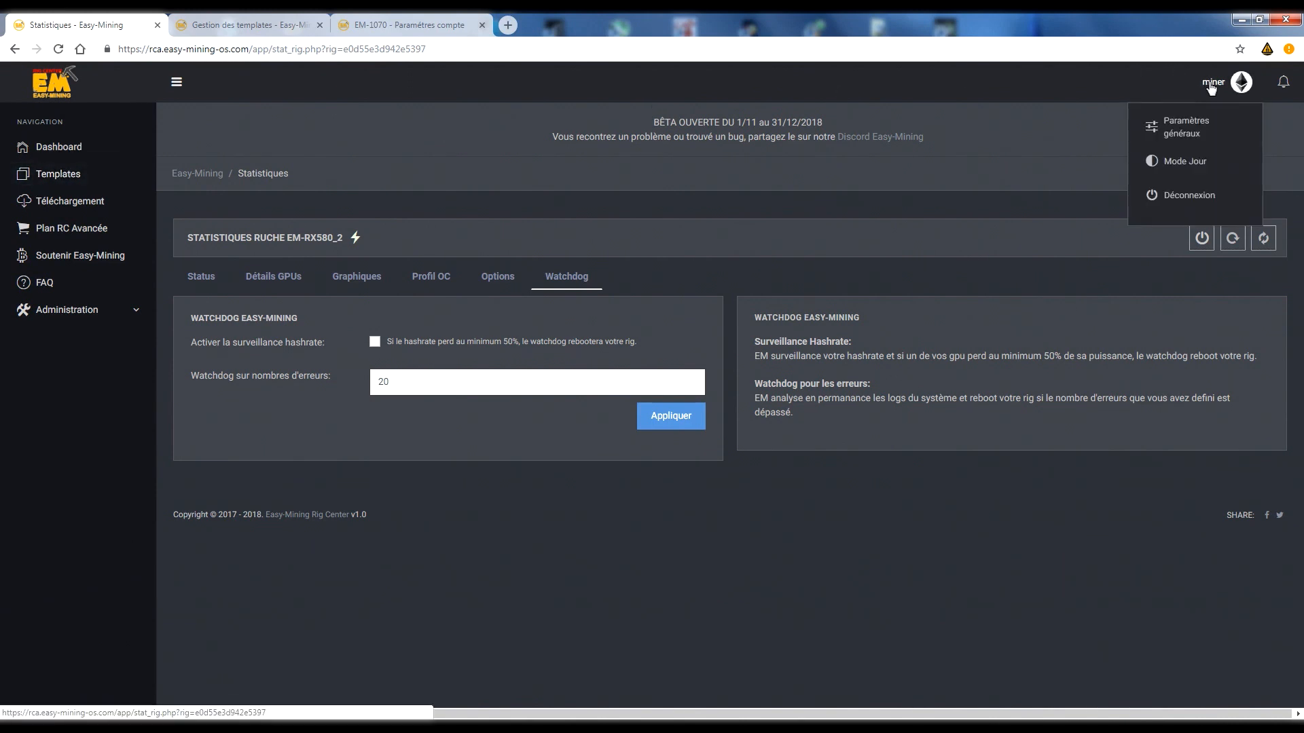
pyautogui.click(1200, 127)
pyautogui.scroll(-3, 431, 442)
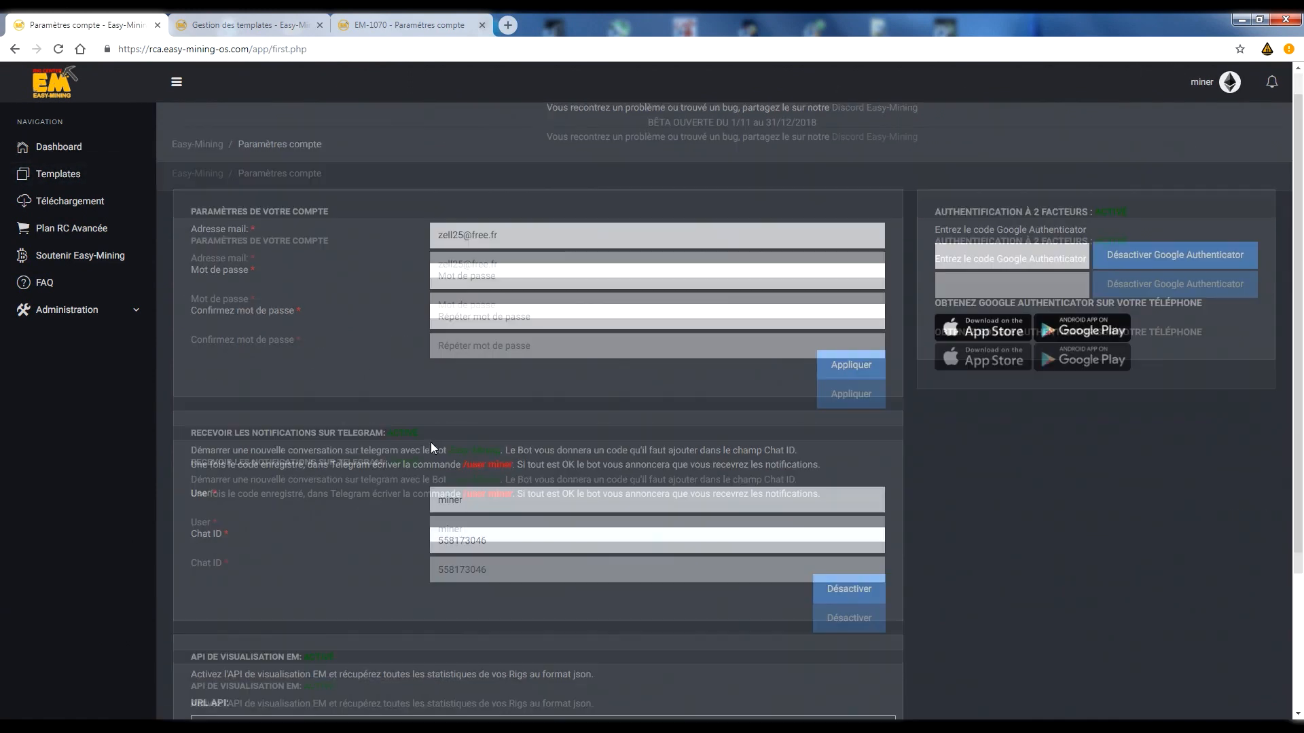
pyautogui.scroll(3, 629, 519)
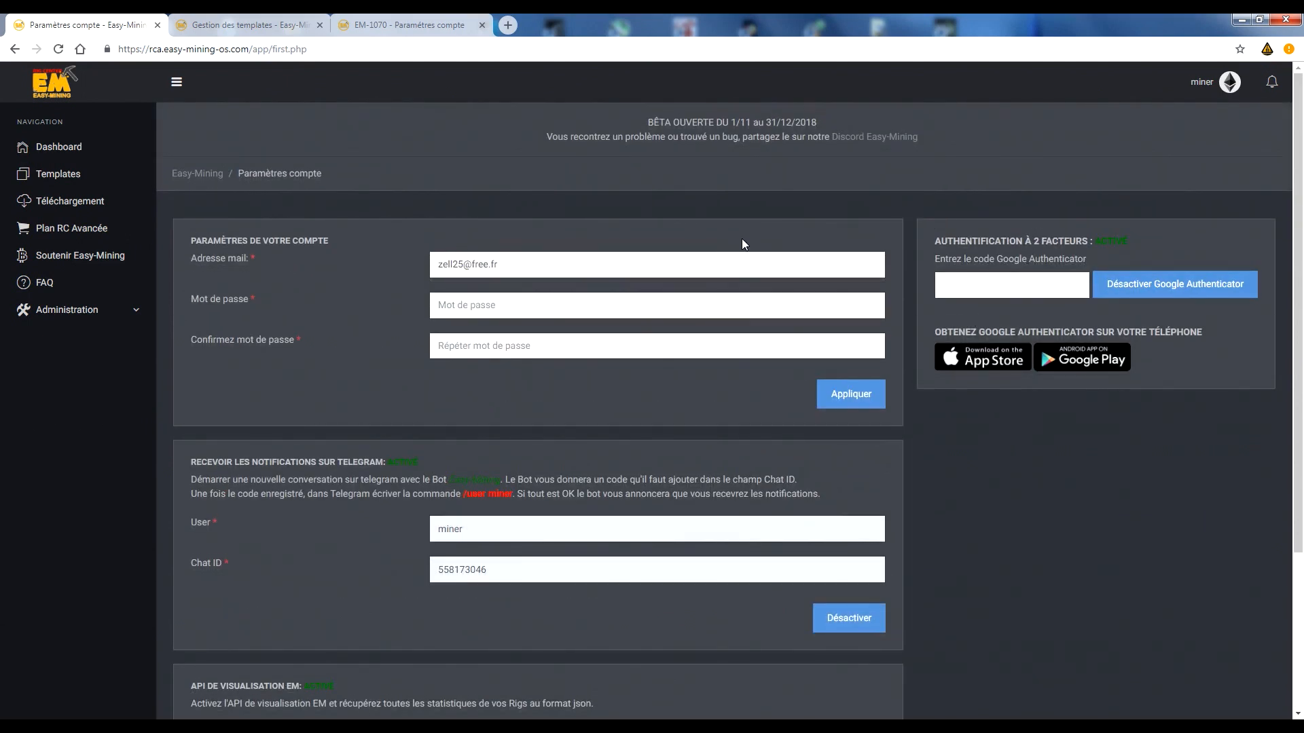
# Open the advanced Rig Center plans and examine the Miner Avancé plan's features, rig limit and monthly price.
pyautogui.click(68, 231)
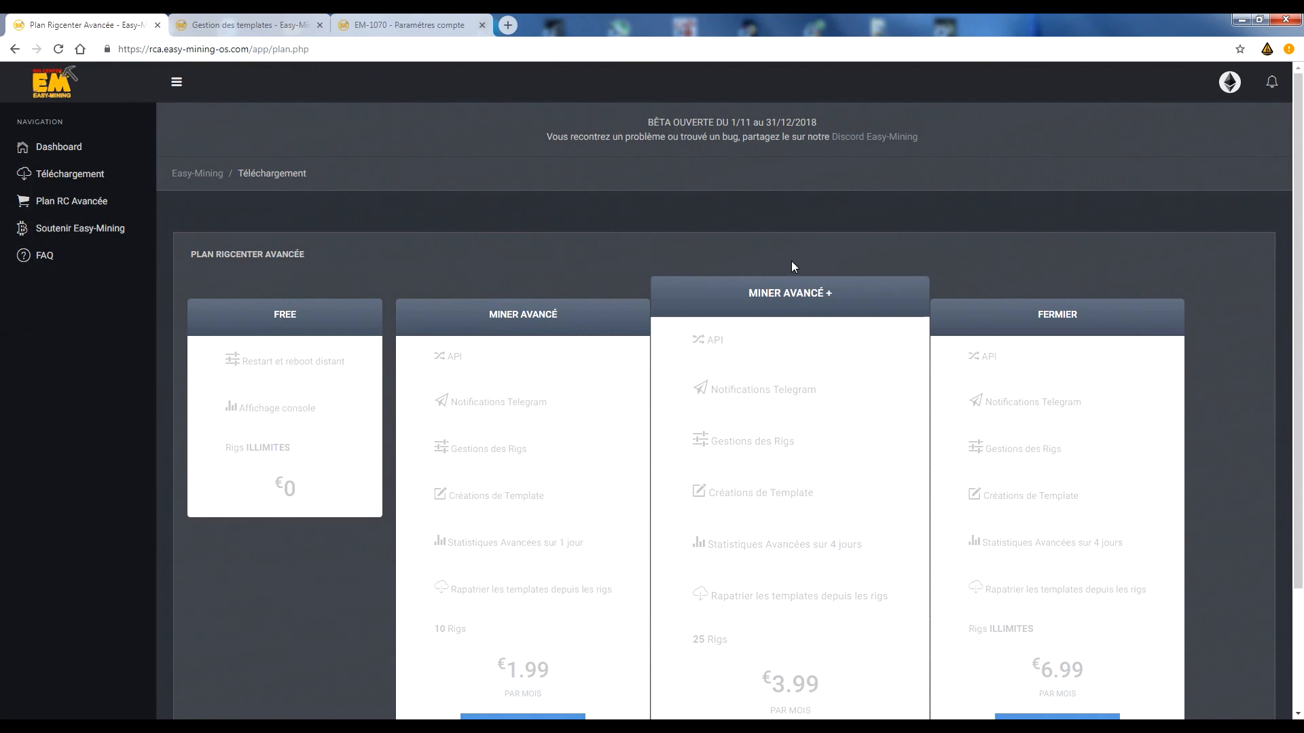
pyautogui.scroll(-2, 791, 261)
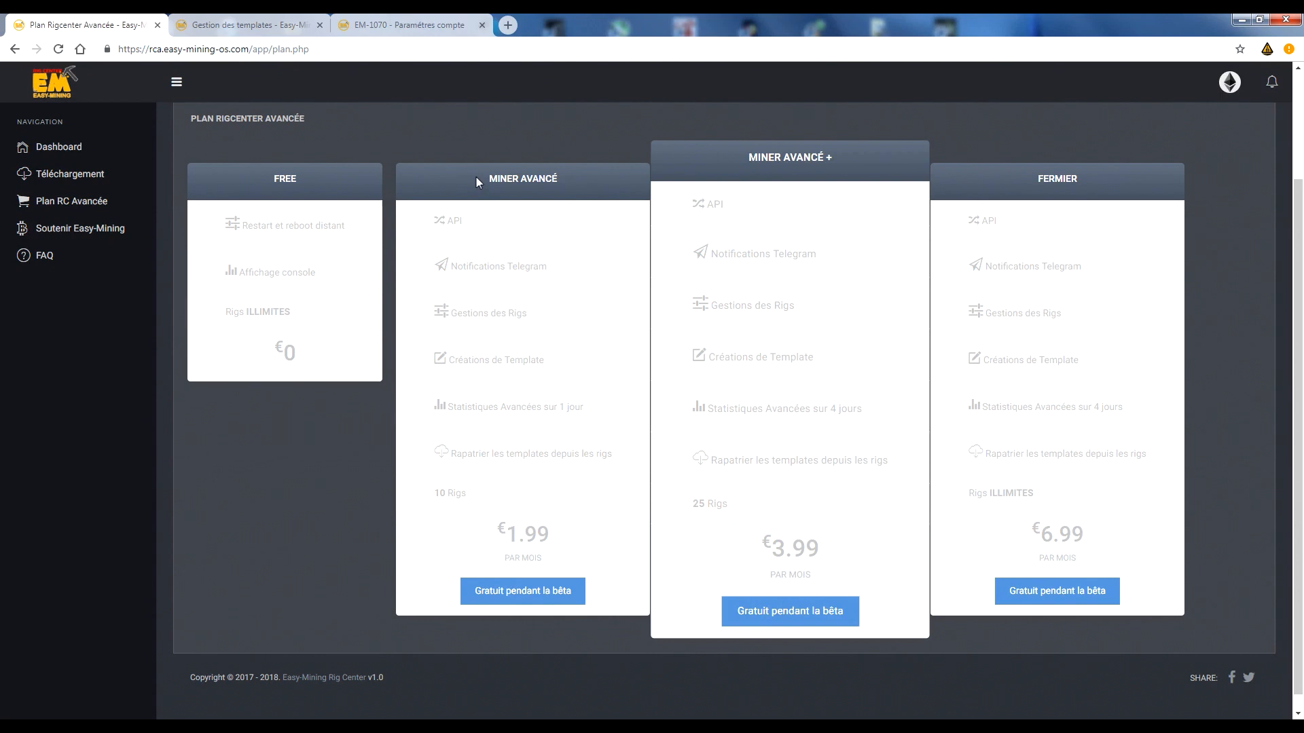
pyautogui.click(611, 176)
pyautogui.moveTo(479, 235); pyautogui.dragTo(501, 499)
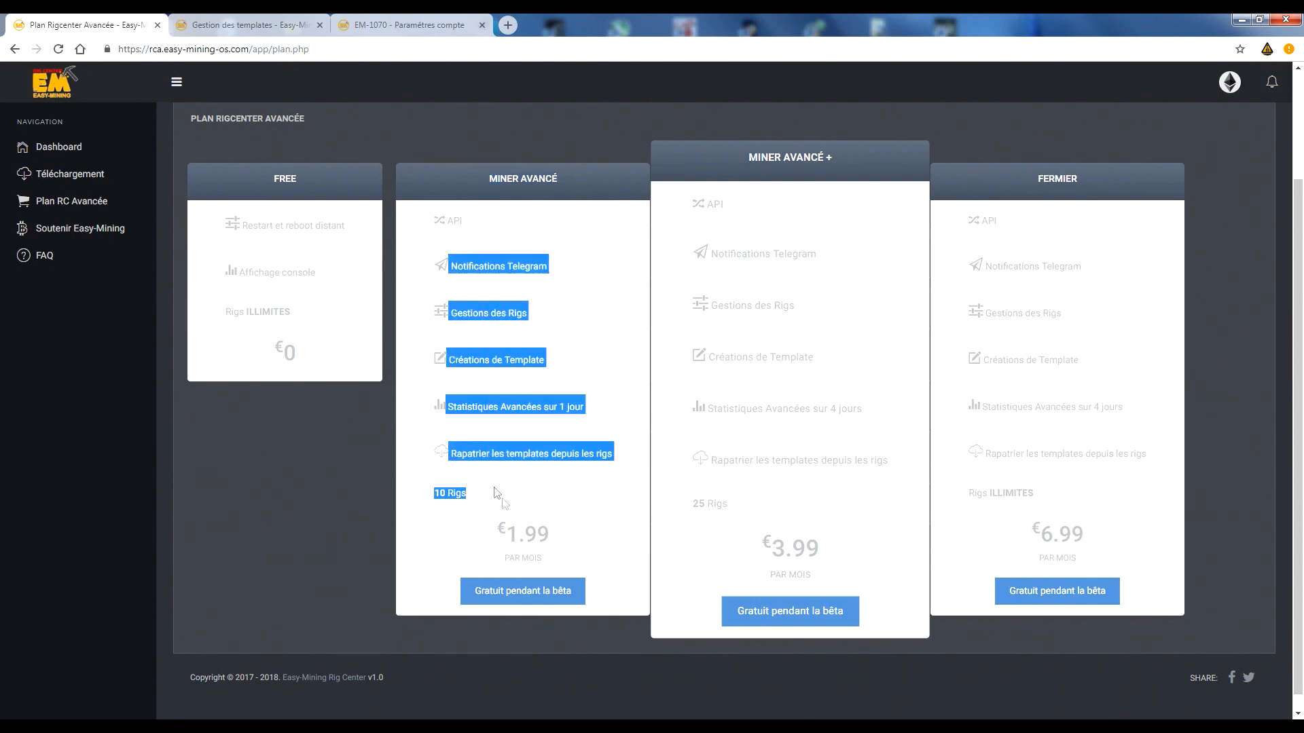
pyautogui.click(506, 502)
pyautogui.moveTo(440, 494); pyautogui.dragTo(480, 500)
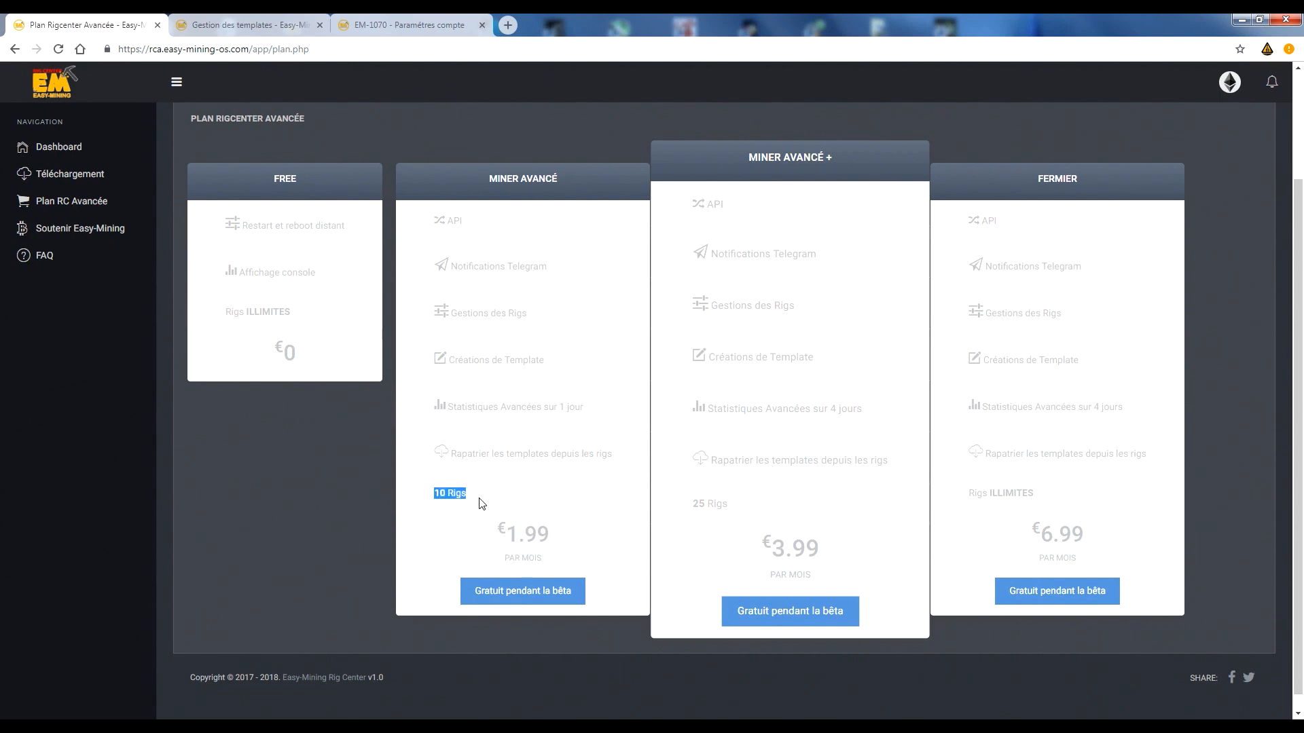
pyautogui.click(480, 503)
pyautogui.moveTo(506, 535); pyautogui.dragTo(552, 538)
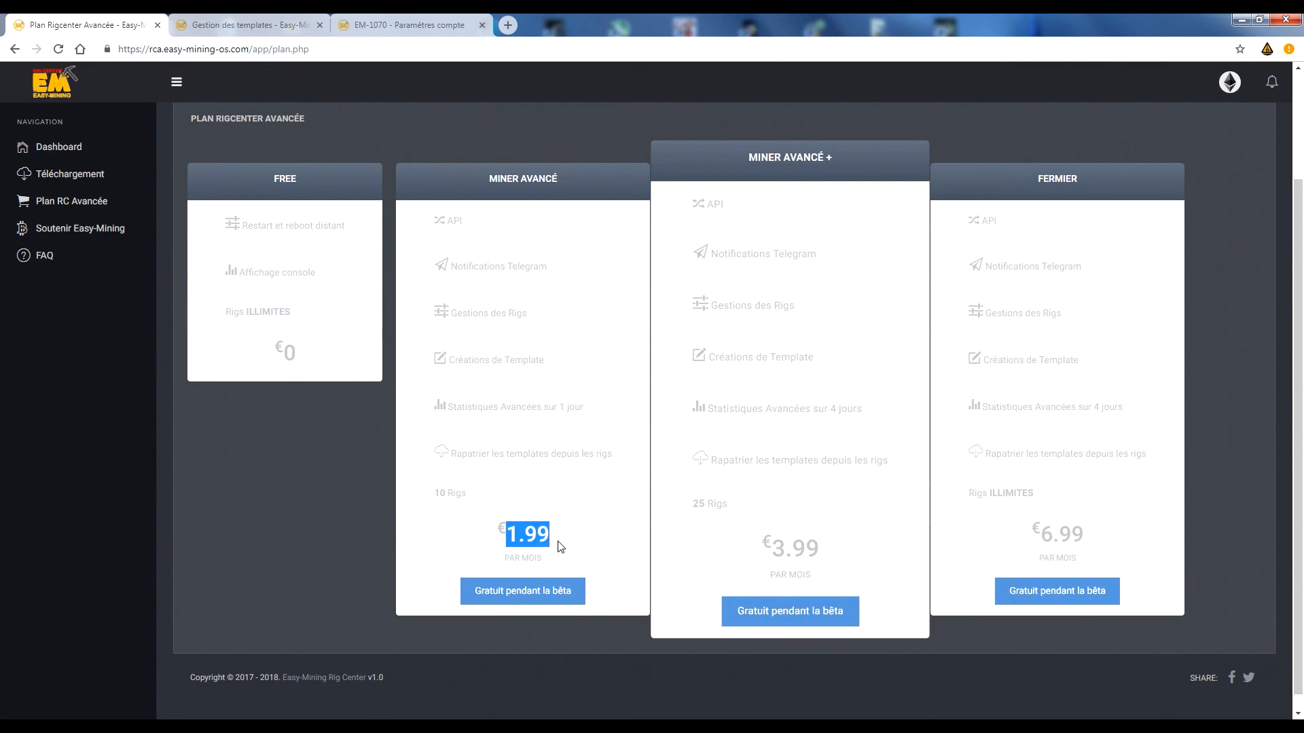
pyautogui.click(484, 493)
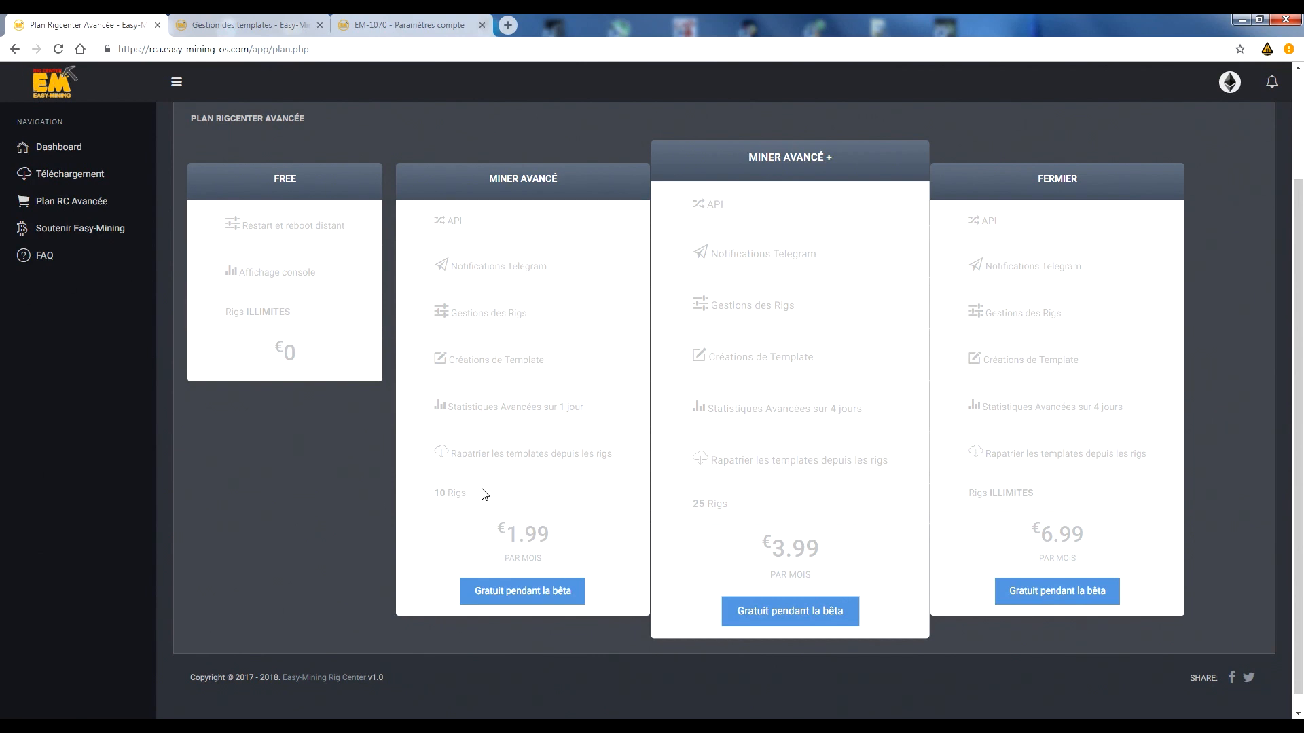
# Compare the rig limits of the Miner Avancé, Miner Avancé + and Fermier plans, and check the Miner Avancé + price.
pyautogui.moveTo(425, 493); pyautogui.dragTo(504, 500)
pyautogui.click(719, 504)
pyautogui.moveTo(964, 497); pyautogui.dragTo(1111, 511)
pyautogui.moveTo(760, 548); pyautogui.dragTo(843, 556)
pyautogui.click(841, 556)
pyautogui.moveTo(687, 508); pyautogui.dragTo(743, 512)
pyautogui.click(745, 513)
pyautogui.moveTo(253, 48); pyautogui.dragTo(138, 50)
pyautogui.hotkey('ctrl', 'c')
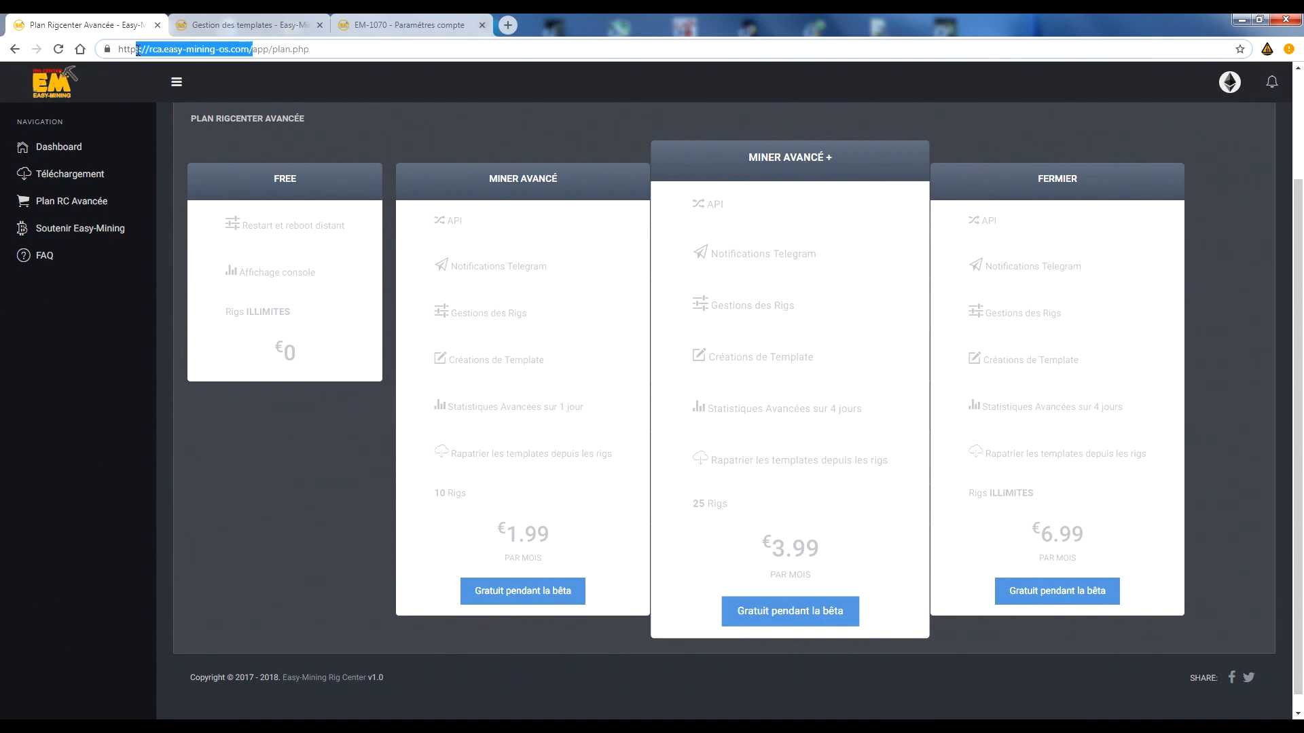
pyautogui.click(508, 25)
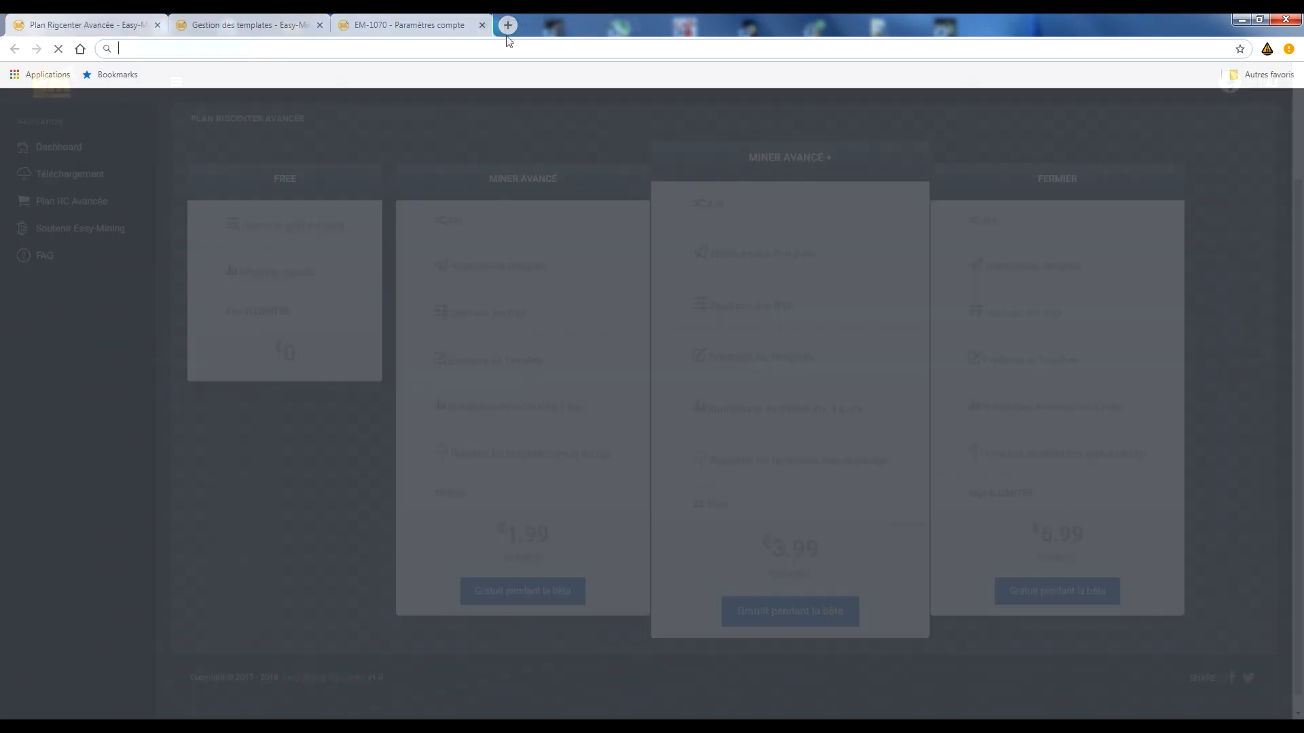
pyautogui.hotkey('ctrl', 'v')
pyautogui.click(129, 49)
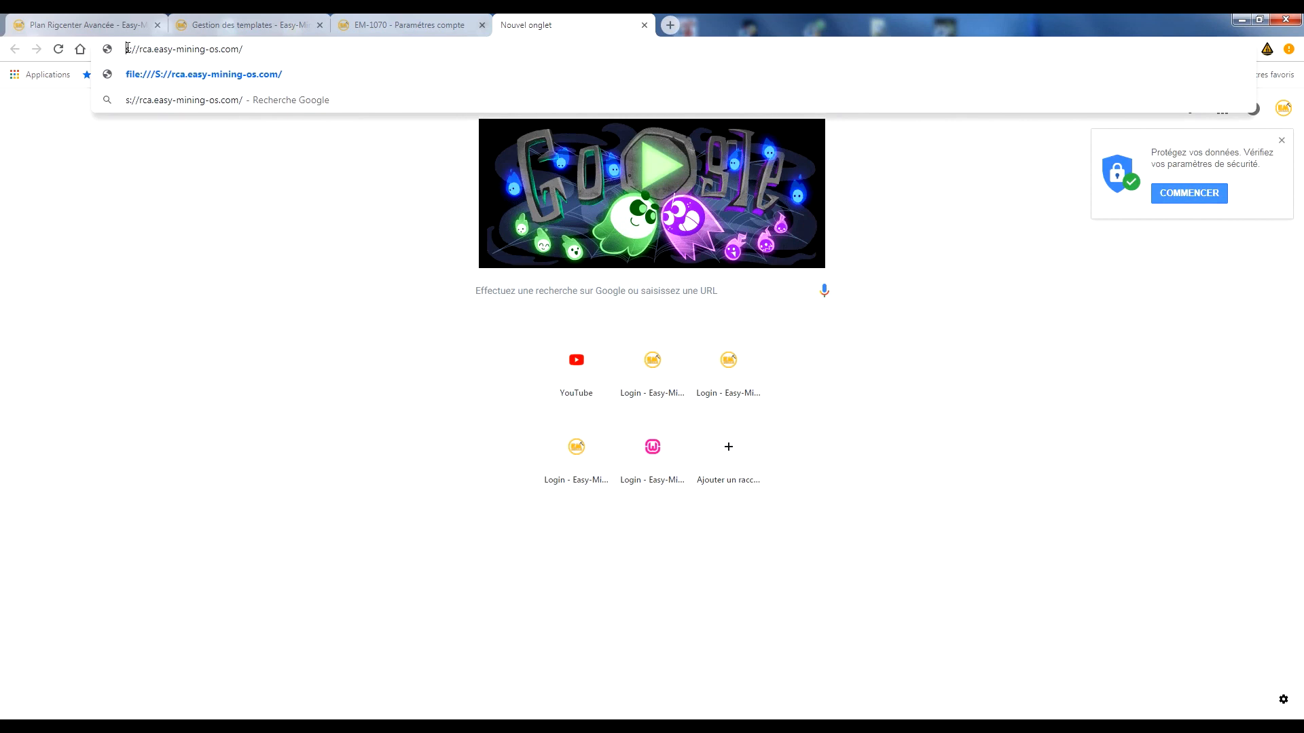
pyautogui.write('http')
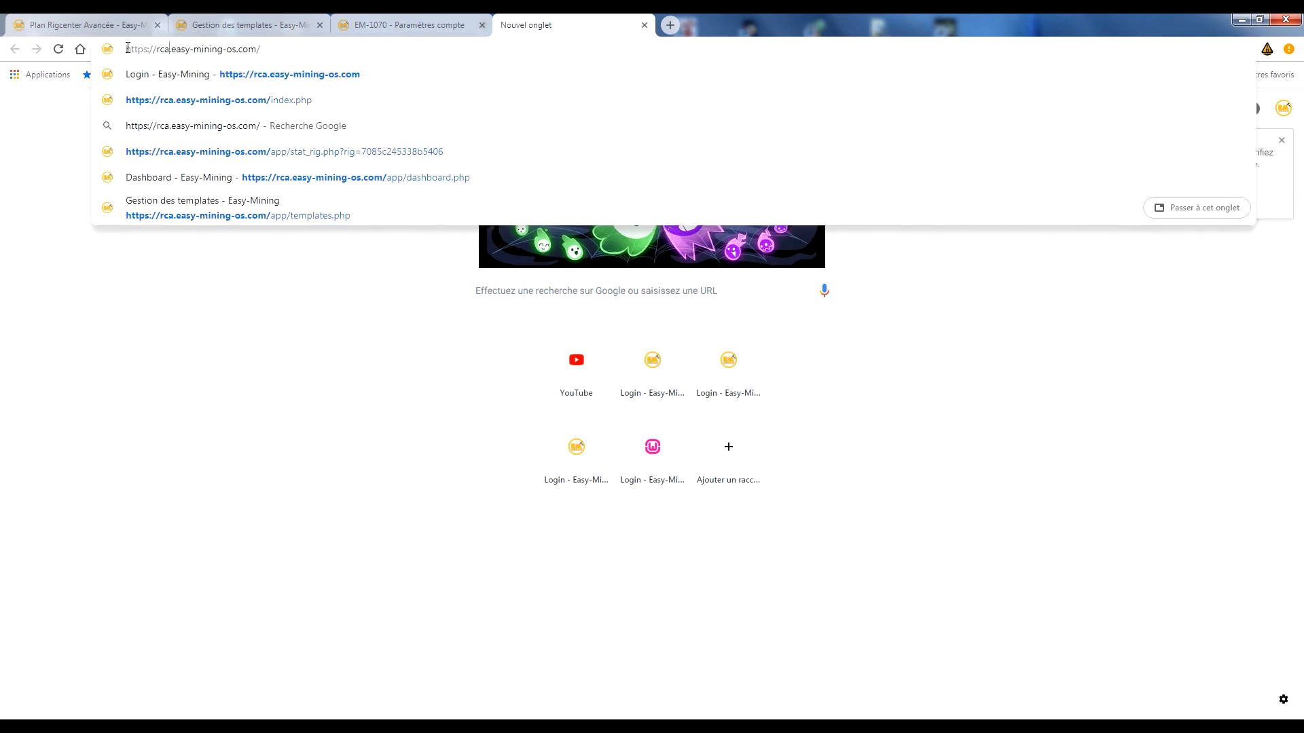
pyautogui.press('Return')
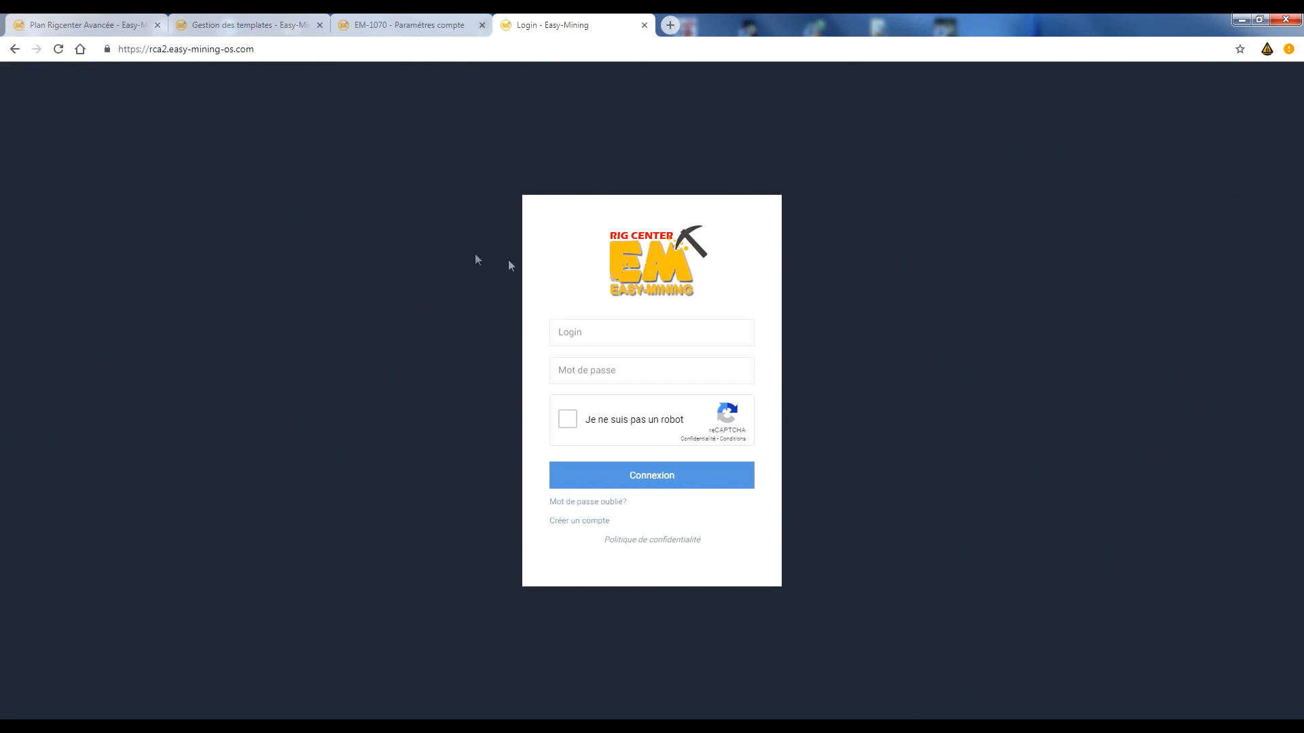
pyautogui.moveTo(153, 48); pyautogui.dragTo(369, 72)
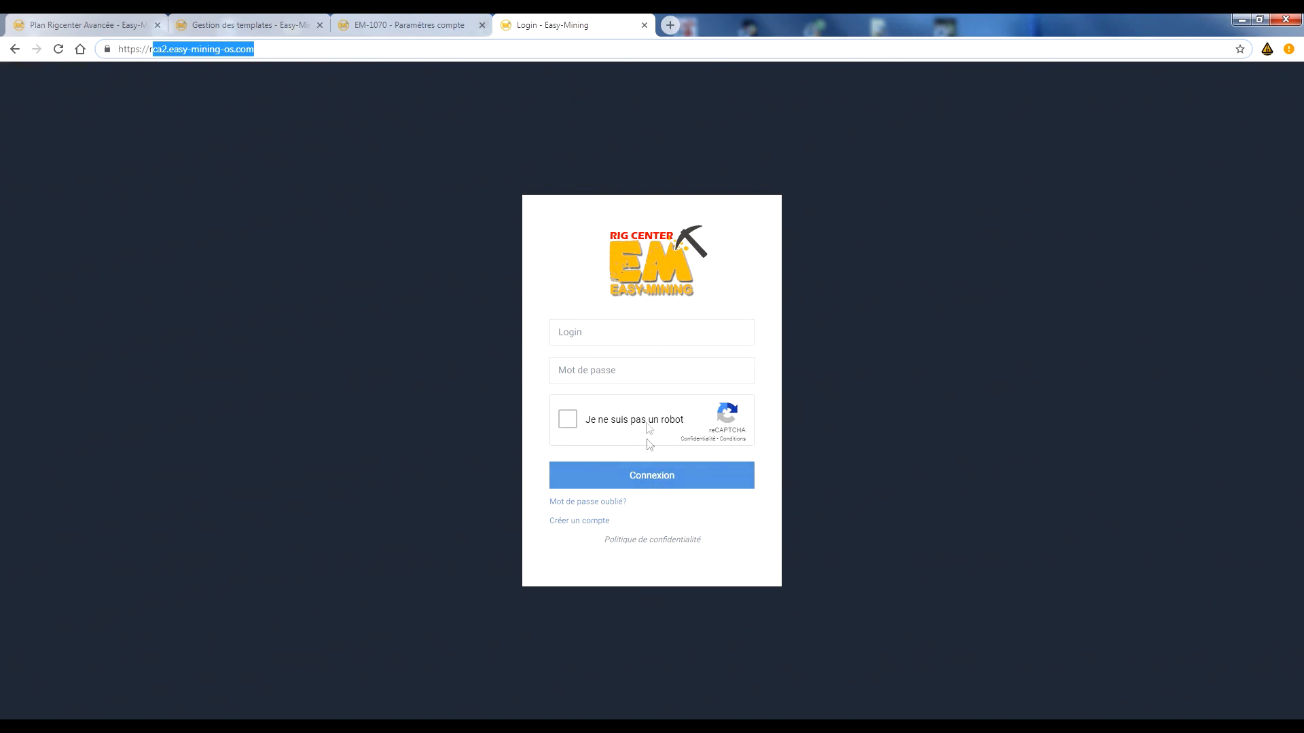
# Leave the login page, glance at template management, and reopen the dashboard's rig list in the plan page's tab.
pyautogui.click(404, 25)
pyautogui.click(248, 25)
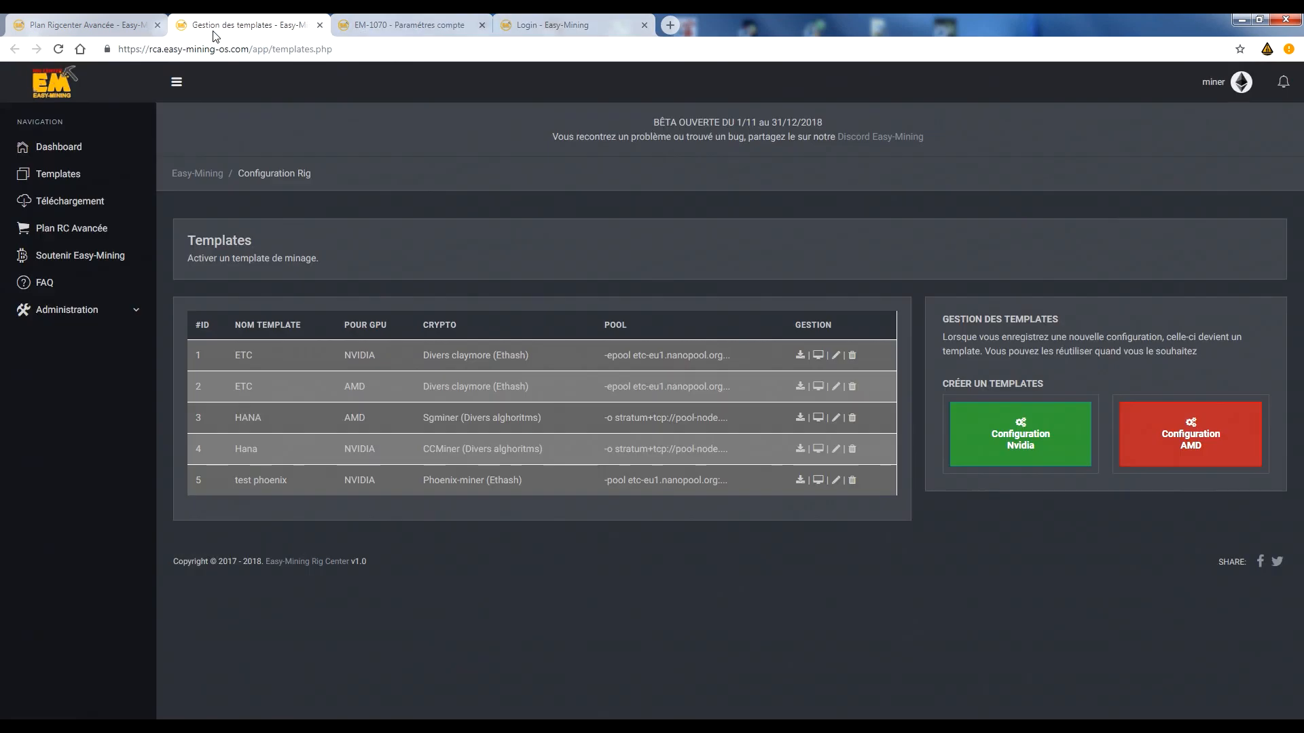
pyautogui.click(124, 31)
pyautogui.click(62, 150)
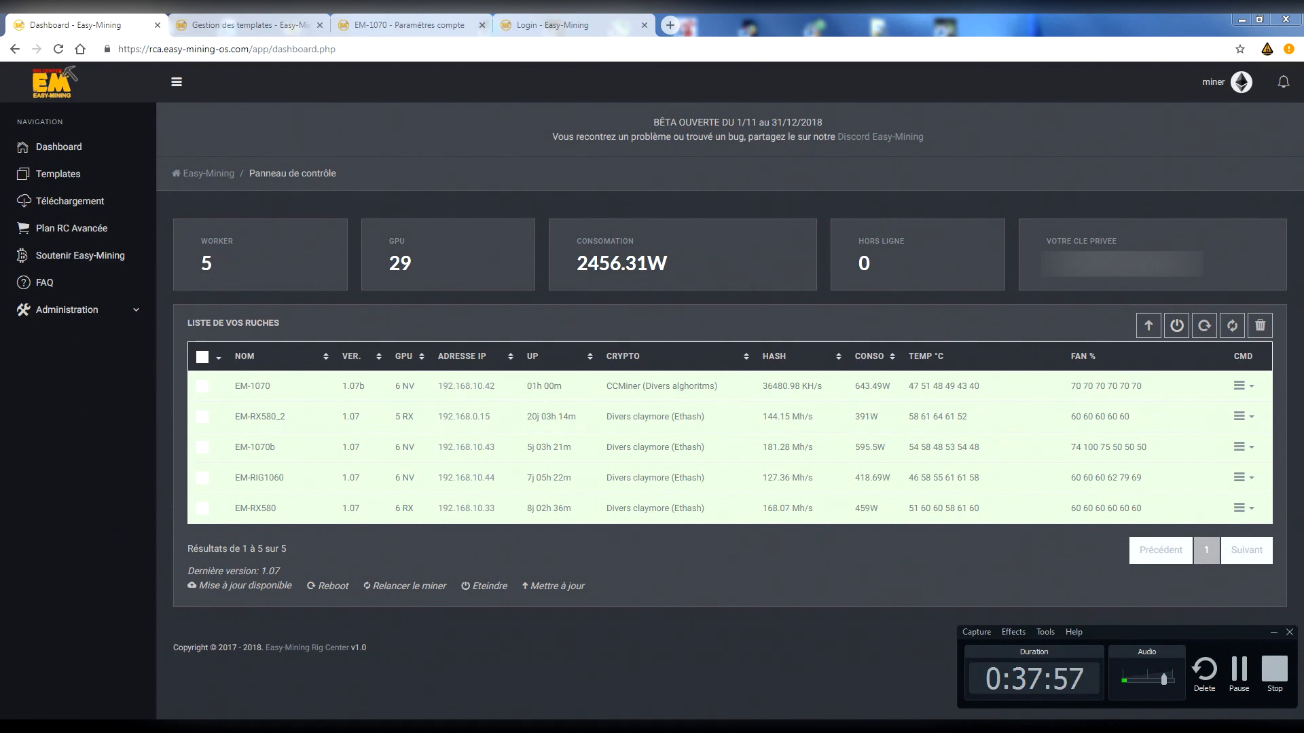
pyautogui.click(641, 721)
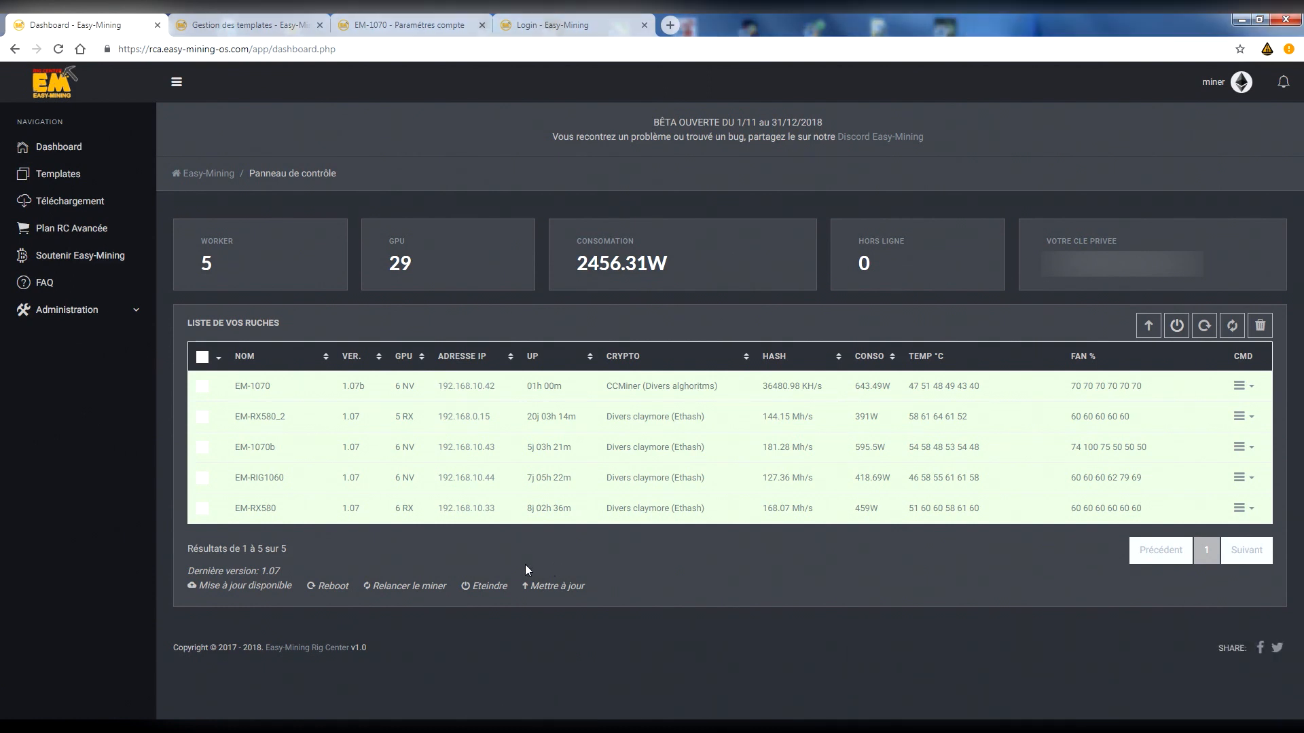